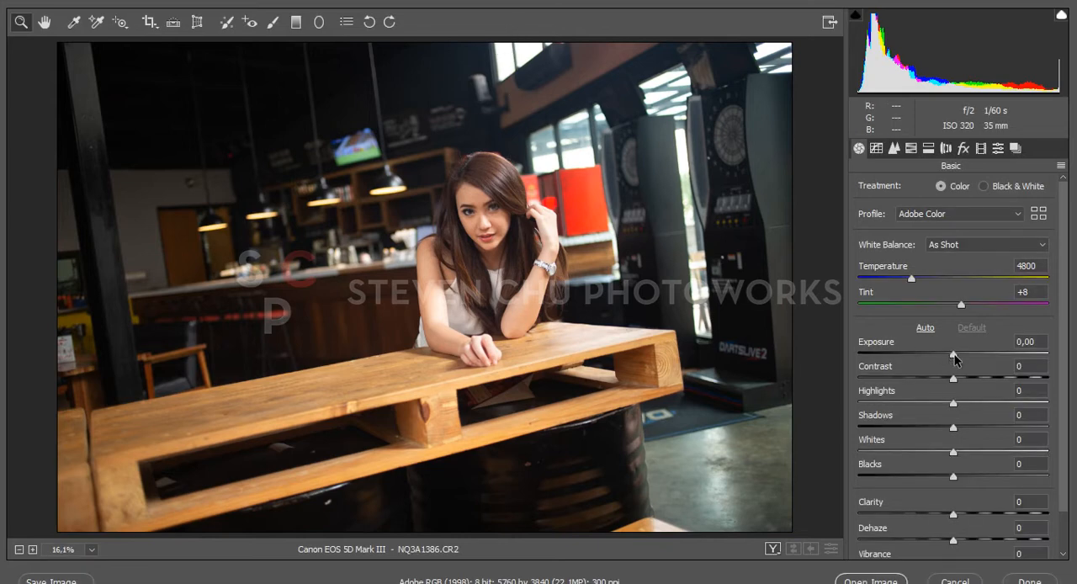
# Set exposure to +0,25, contrast to +12, highlights to -13, clarity to +5 and dehaze to +31 for the raw photo
pyautogui.moveTo(955, 354); pyautogui.dragTo(958, 354)
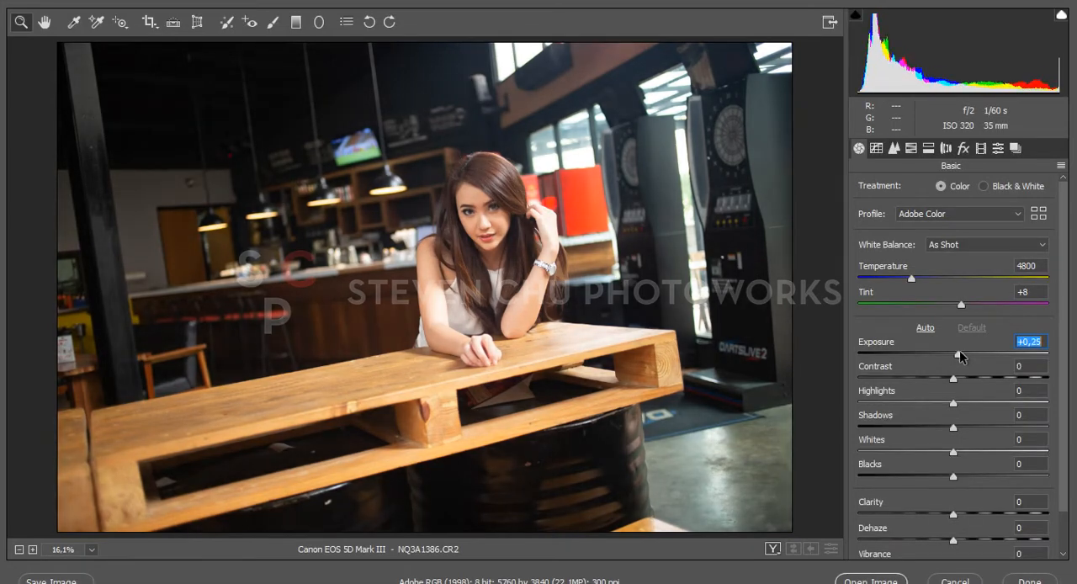
pyautogui.moveTo(965, 539); pyautogui.dragTo(984, 544)
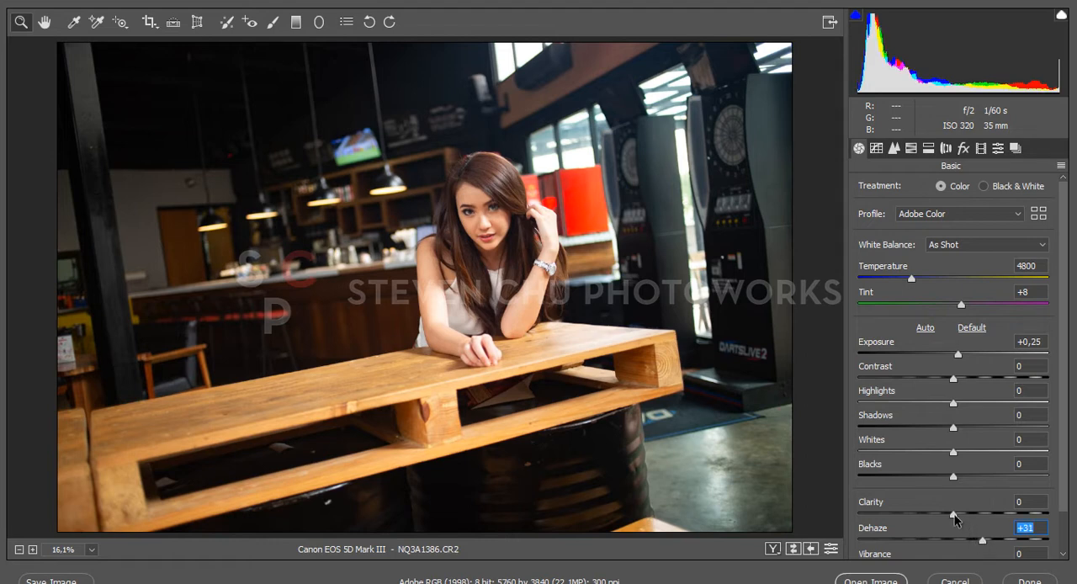
pyautogui.moveTo(959, 515)
pyautogui.mouseDown()
pyautogui.moveTo(970, 517)
pyautogui.moveTo(959, 512)
pyautogui.mouseUp()
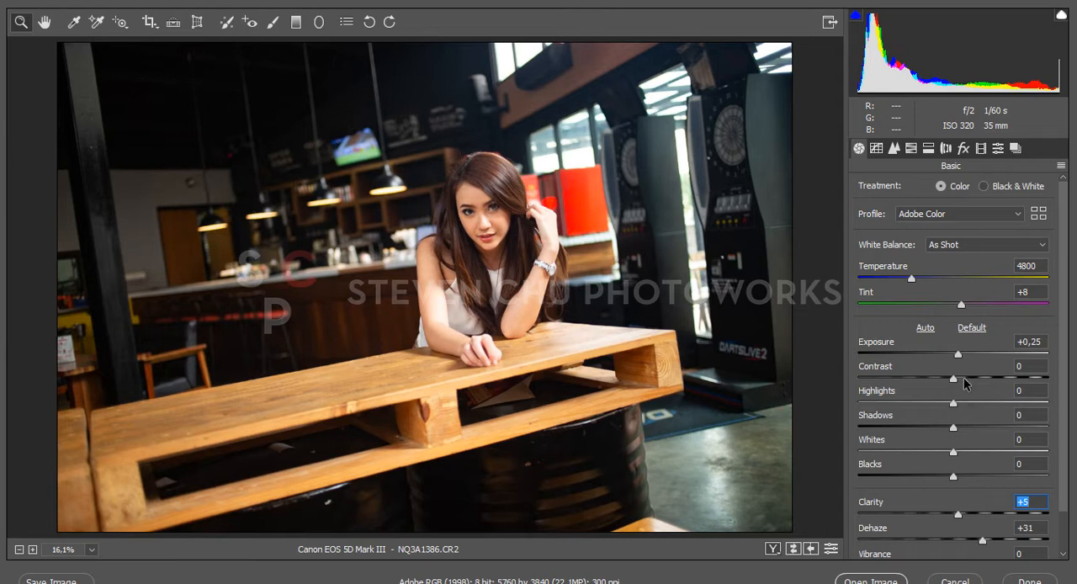
pyautogui.moveTo(953, 379); pyautogui.dragTo(943, 406)
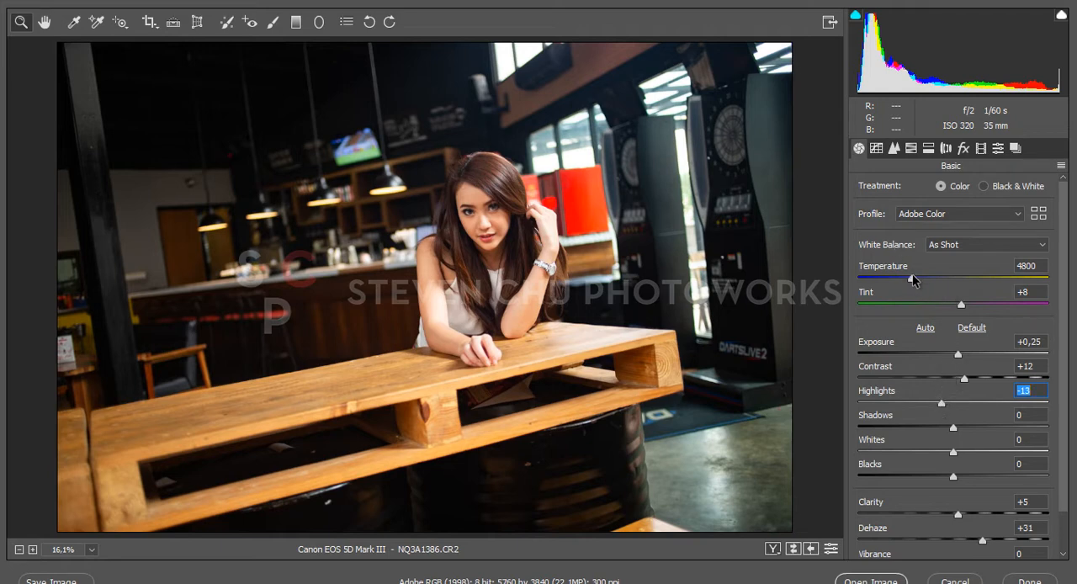
# Set the raw photo's temperature to 4700, shadows to -2 and whites to +18, and open the image in Photoshop
pyautogui.moveTo(912, 277); pyautogui.dragTo(911, 277)
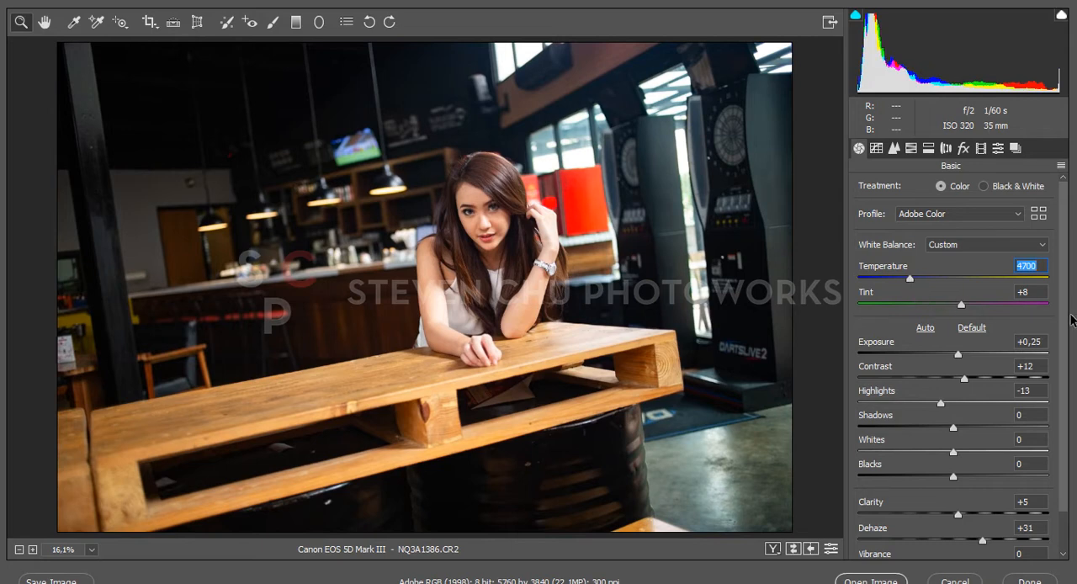
pyautogui.moveTo(1065, 337); pyautogui.dragTo(1060, 384)
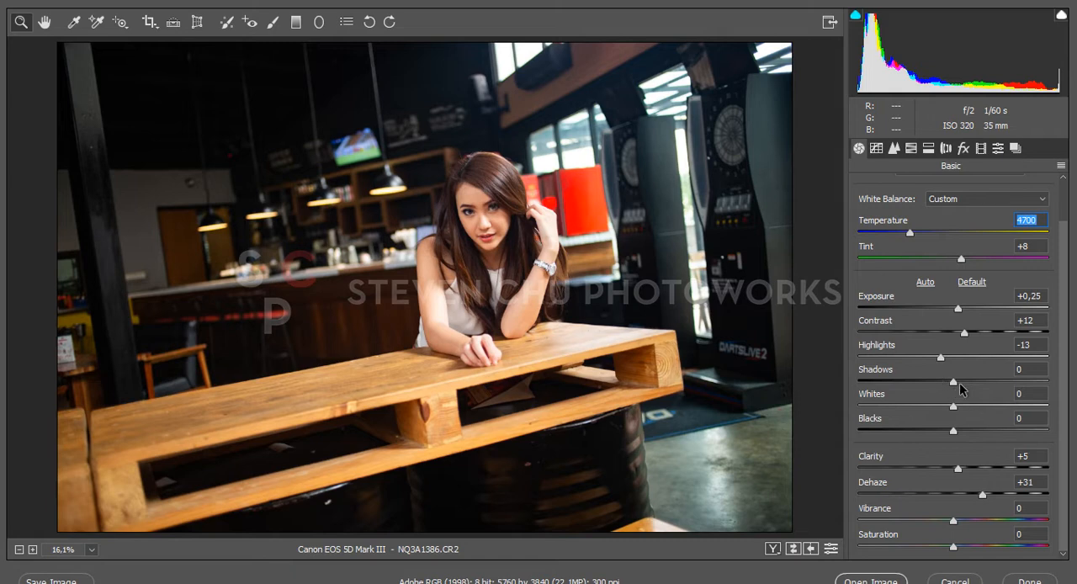
pyautogui.moveTo(954, 381); pyautogui.dragTo(968, 409)
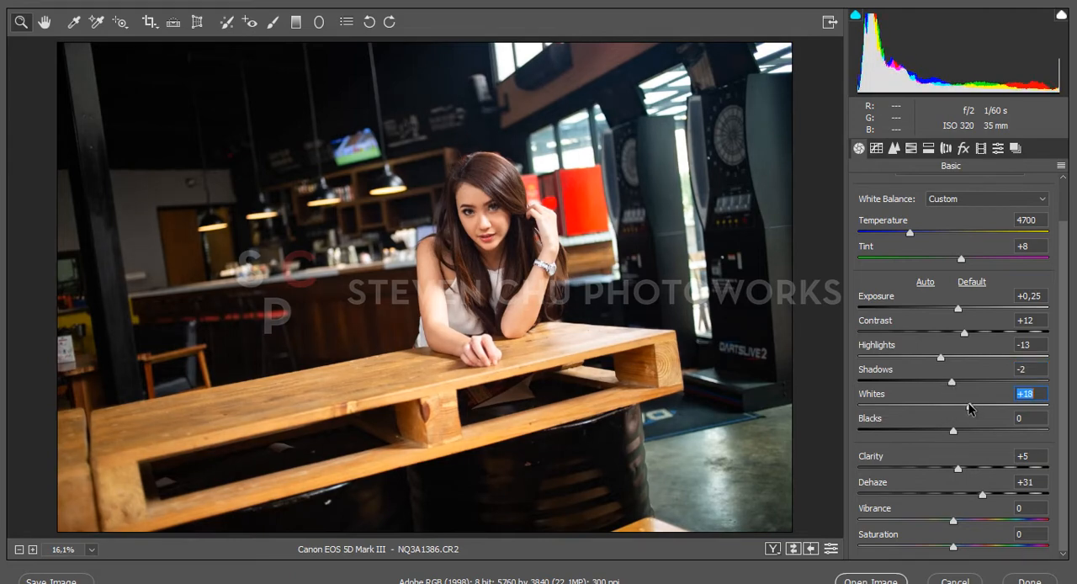
pyautogui.click(871, 580)
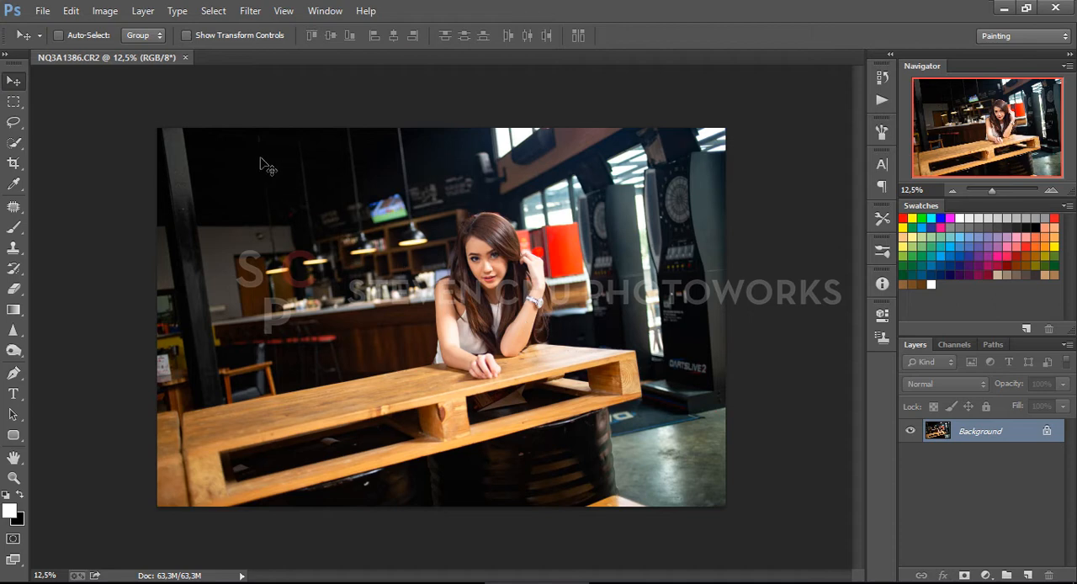
# Rotate the whole image 90° clockwise to get a portrait-format canvas
pyautogui.click(72, 12)
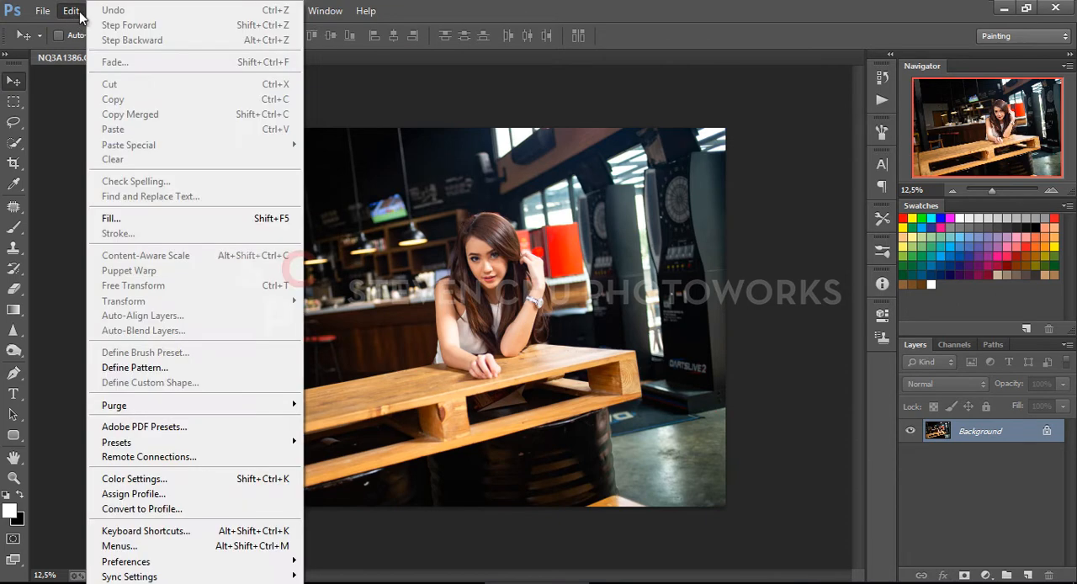
pyautogui.click(84, 125)
pyautogui.click(100, 11)
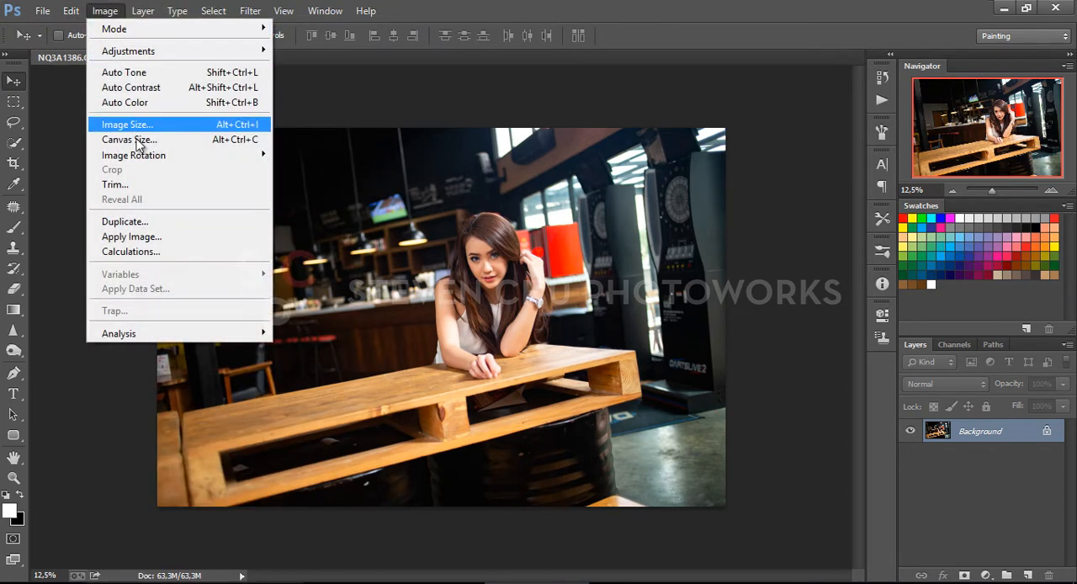
pyautogui.moveTo(158, 157)
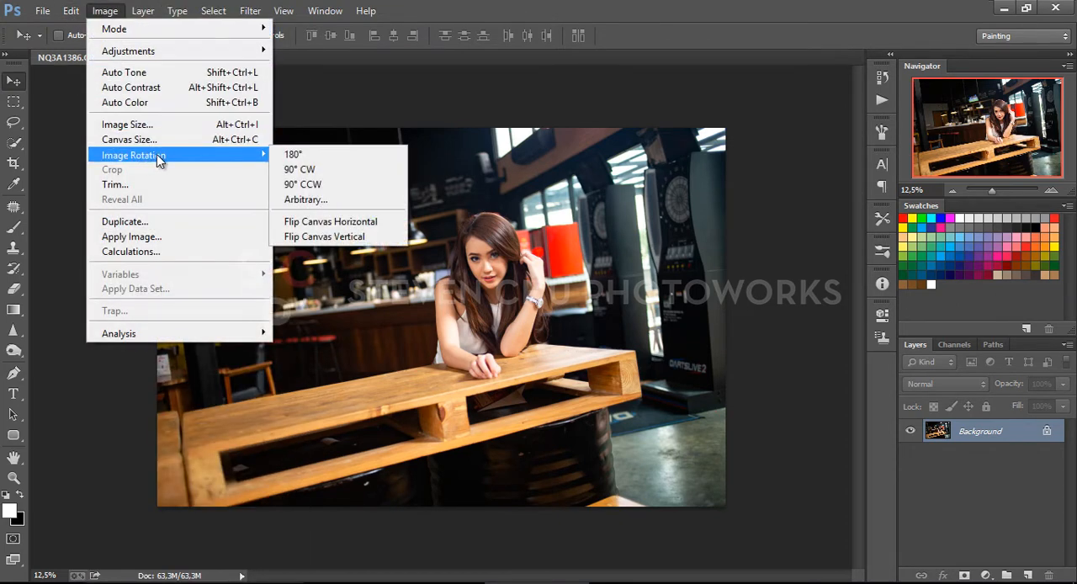
pyautogui.click(328, 171)
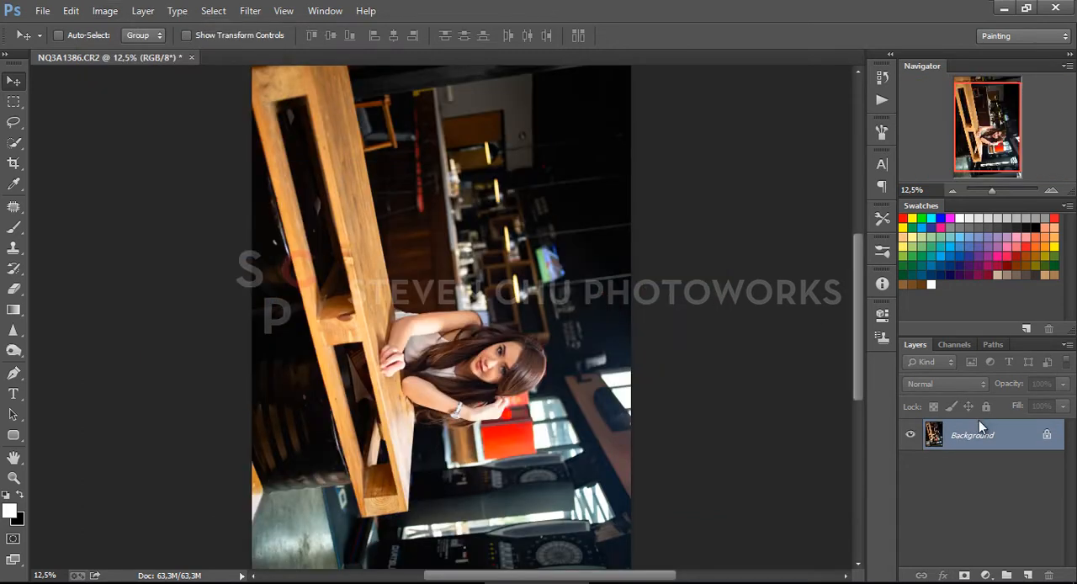
# Duplicate the Background layer and convert the copy to a smart object
pyautogui.moveTo(1023, 444); pyautogui.dragTo(1028, 575)
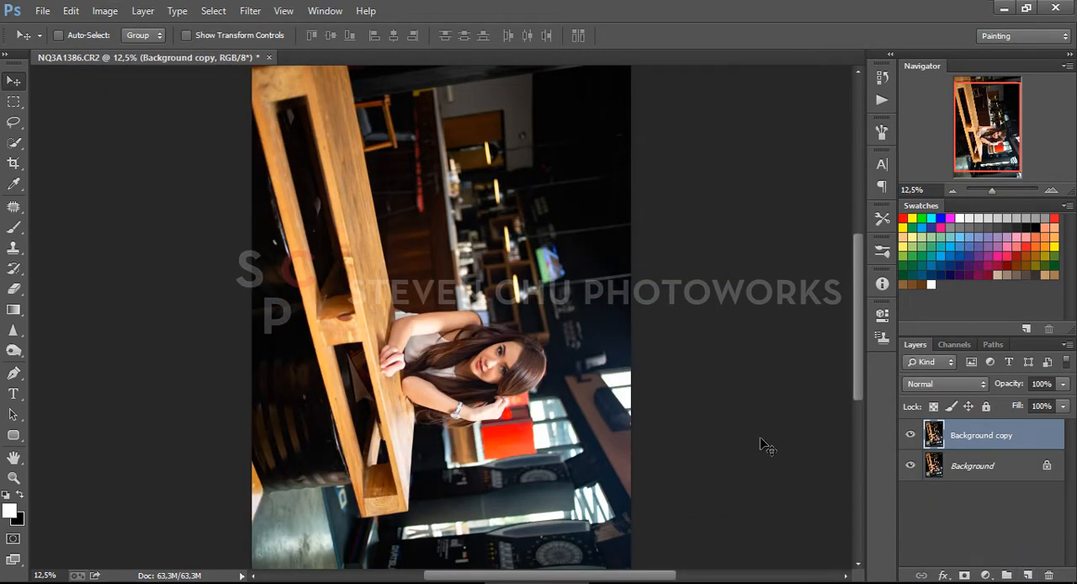
pyautogui.hotkey('ctrl', '-')
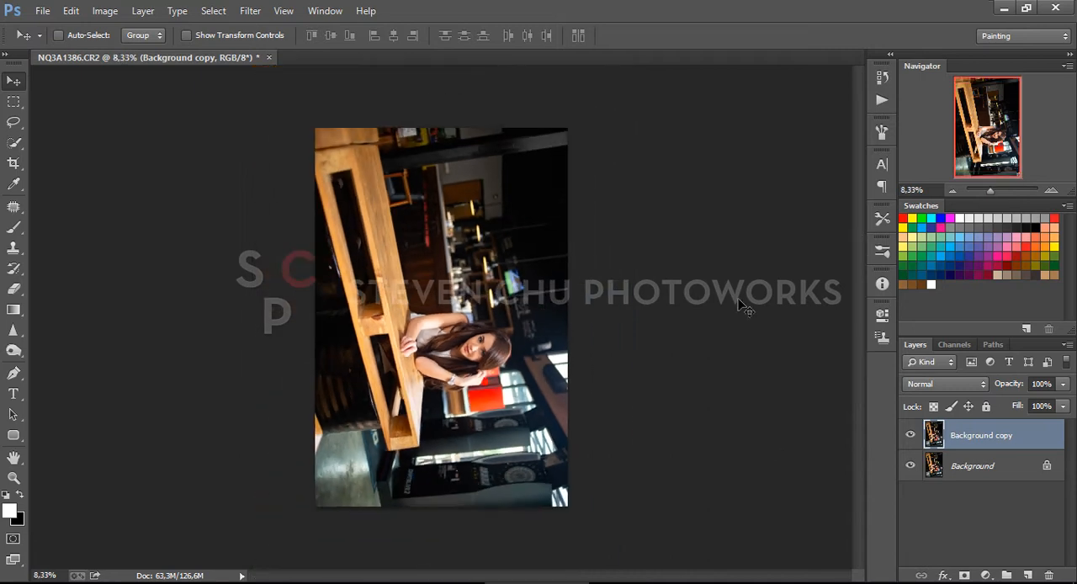
pyautogui.rightClick(1004, 431)
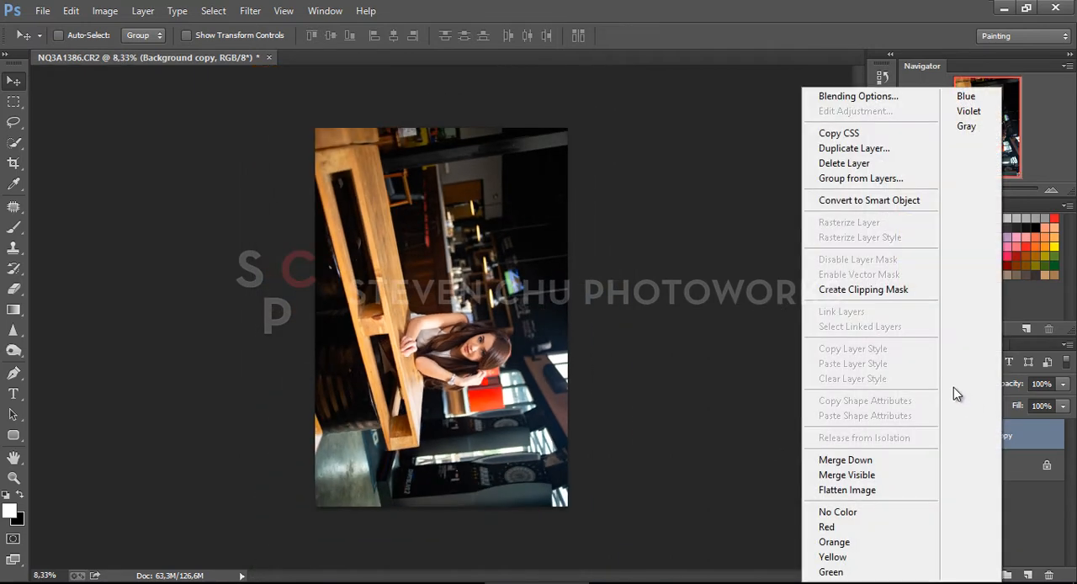
pyautogui.click(845, 204)
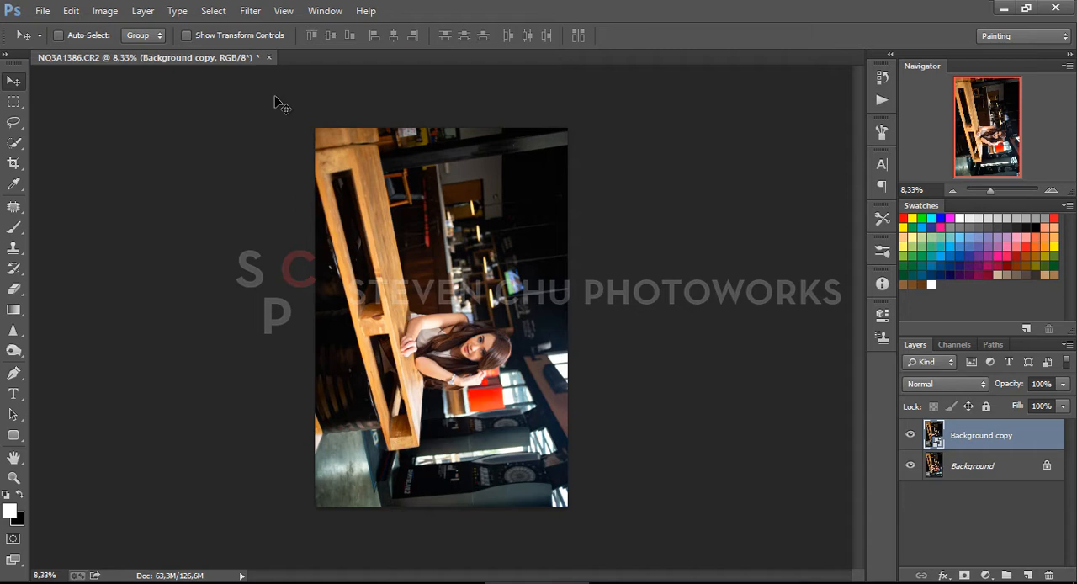
# Show transform controls, rotate the layer copy to -90° and enlarge it to about 164% so it covers the portrait canvas
pyautogui.click(188, 35)
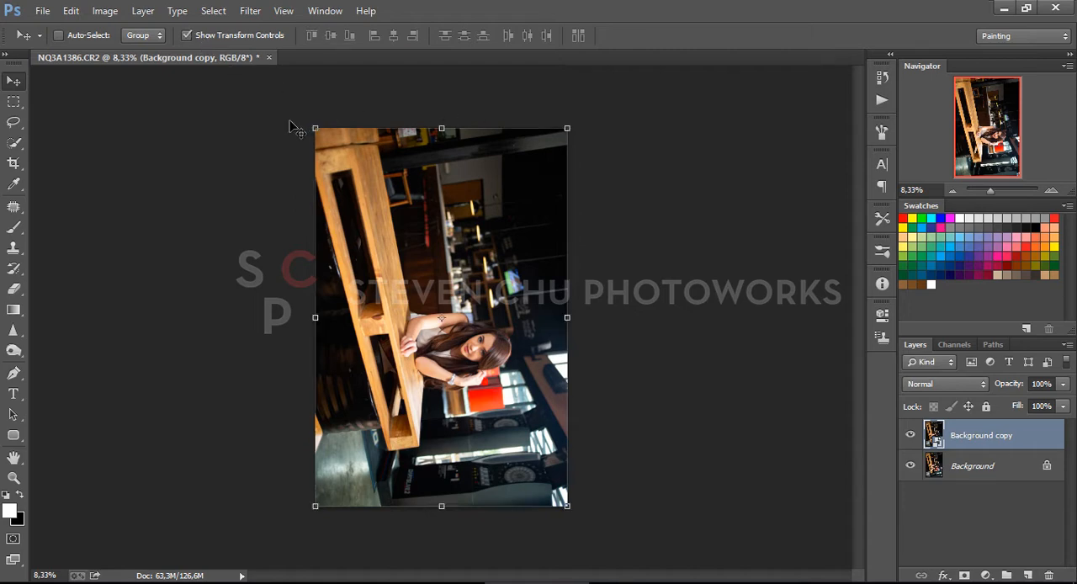
pyautogui.moveTo(304, 126); pyautogui.dragTo(249, 429)
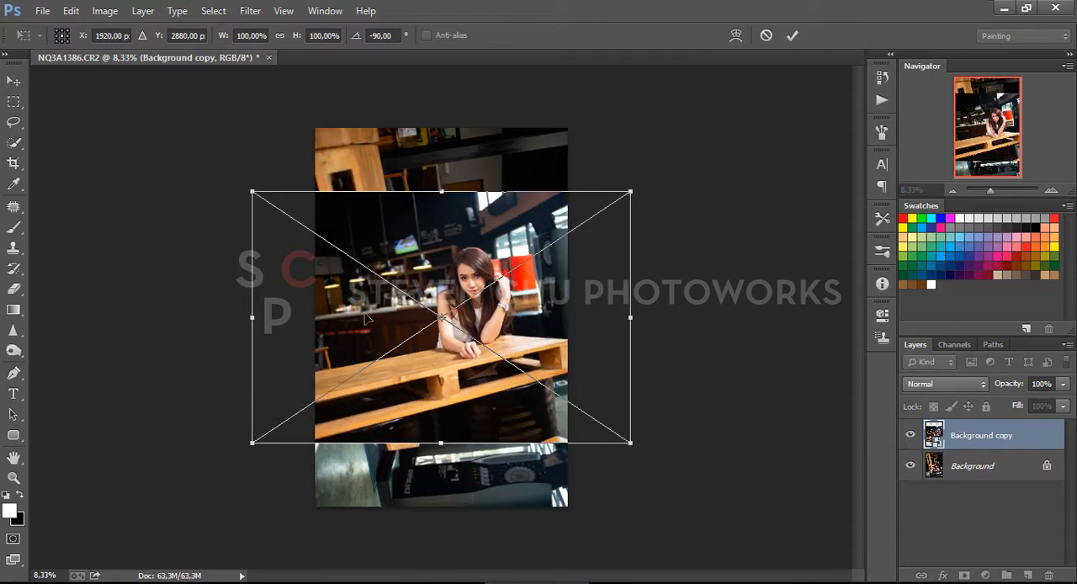
pyautogui.moveTo(535, 239); pyautogui.dragTo(453, 324)
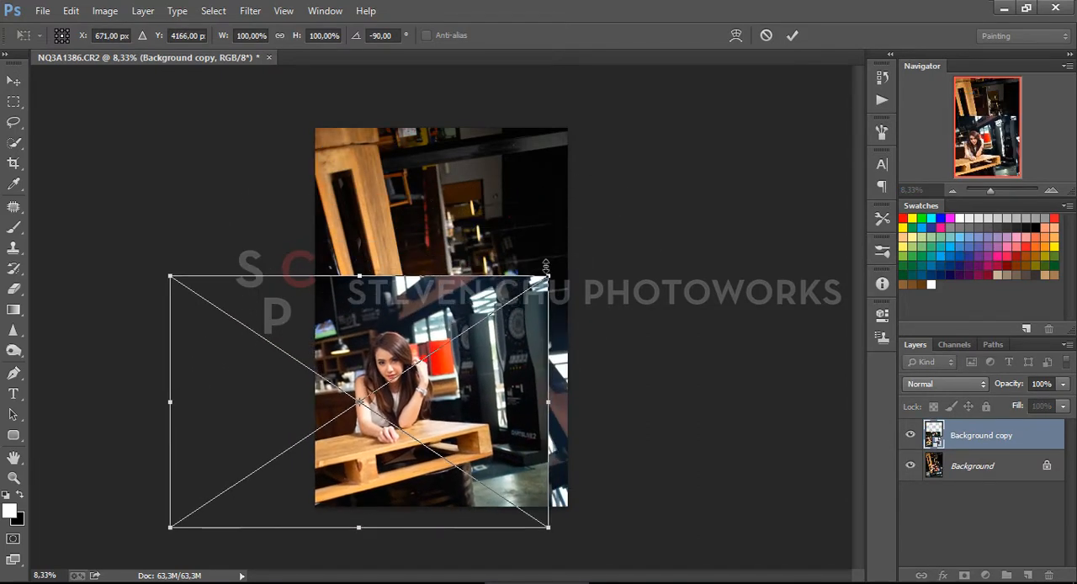
pyautogui.moveTo(553, 269); pyautogui.dragTo(803, 115)
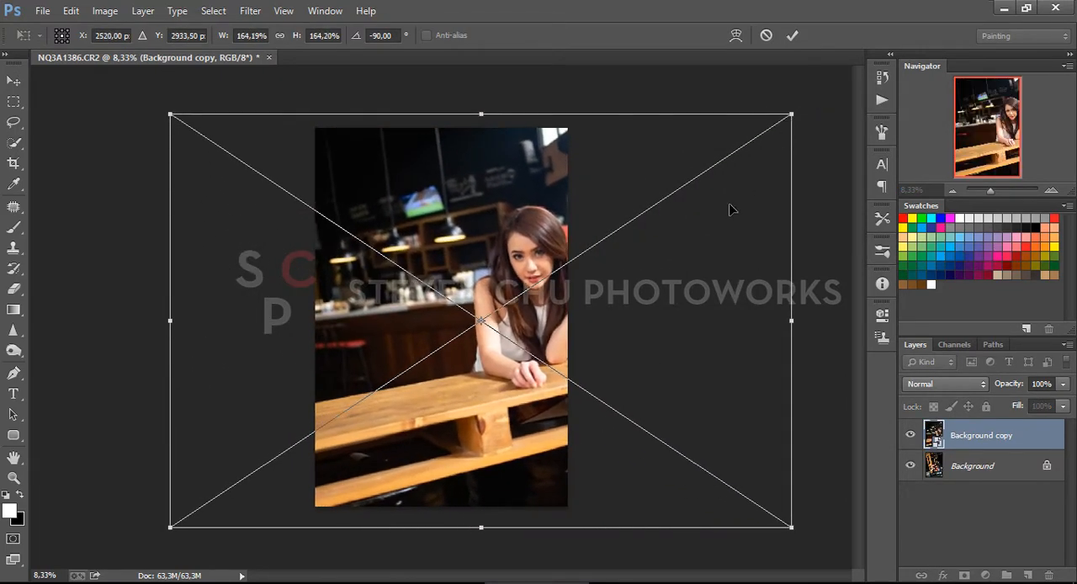
pyautogui.moveTo(732, 209); pyautogui.dragTo(626, 237)
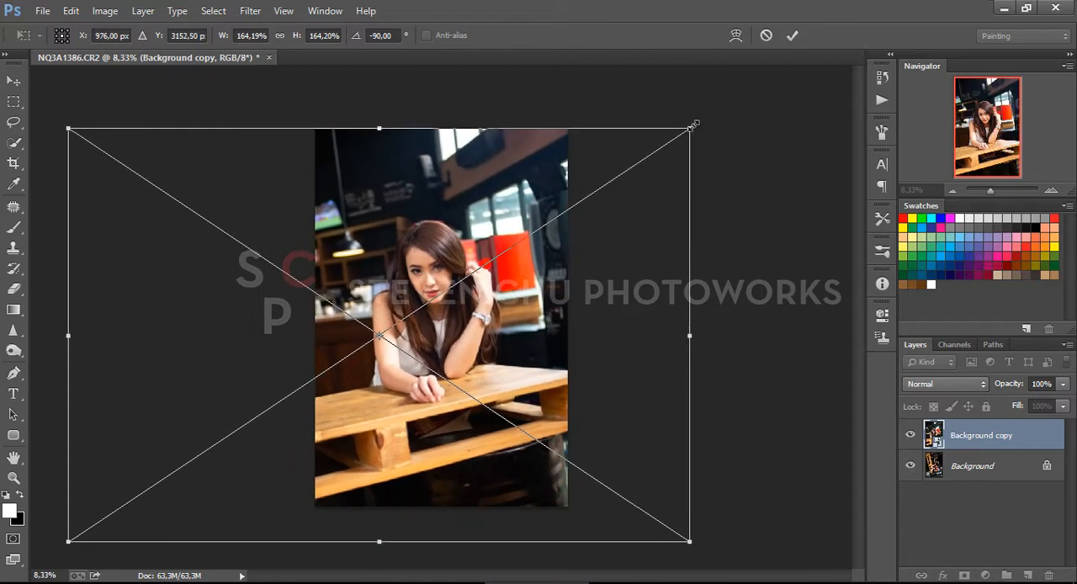
# Enlarge the layer copy to about 191% and tilt it to about -85,8°, keeping the woman centred in the frame
pyautogui.moveTo(694, 125); pyautogui.dragTo(728, 101)
pyautogui.moveTo(676, 166); pyautogui.dragTo(673, 196)
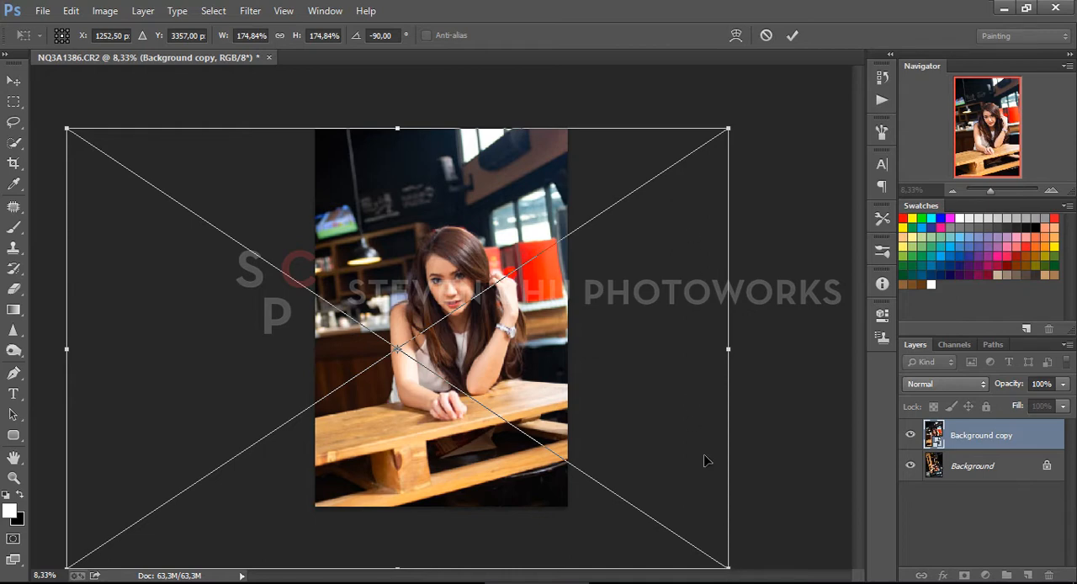
pyautogui.hotkey('ctrl', '-')
pyautogui.moveTo(660, 507); pyautogui.dragTo(702, 536)
pyautogui.moveTo(613, 484); pyautogui.dragTo(583, 487)
pyautogui.moveTo(685, 152); pyautogui.dragTo(693, 163)
pyautogui.moveTo(581, 254); pyautogui.dragTo(582, 242)
pyautogui.moveTo(664, 158); pyautogui.dragTo(668, 164)
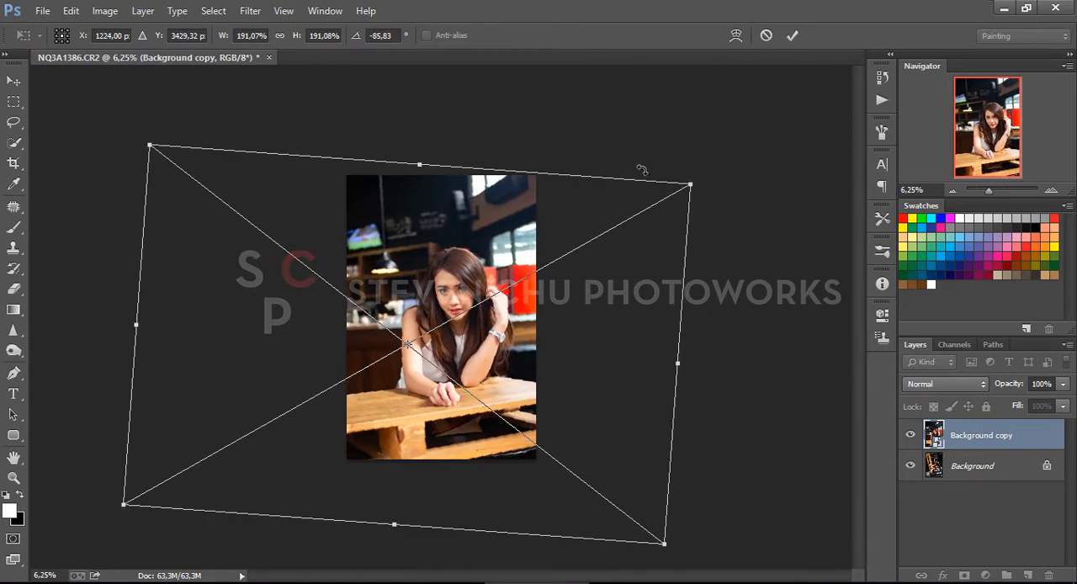
# Scale the tilted layer copy down to about 186%, adjust its placement and apply the transformation
pyautogui.moveTo(149, 145); pyautogui.dragTo(160, 154)
pyautogui.moveTo(462, 240); pyautogui.dragTo(459, 234)
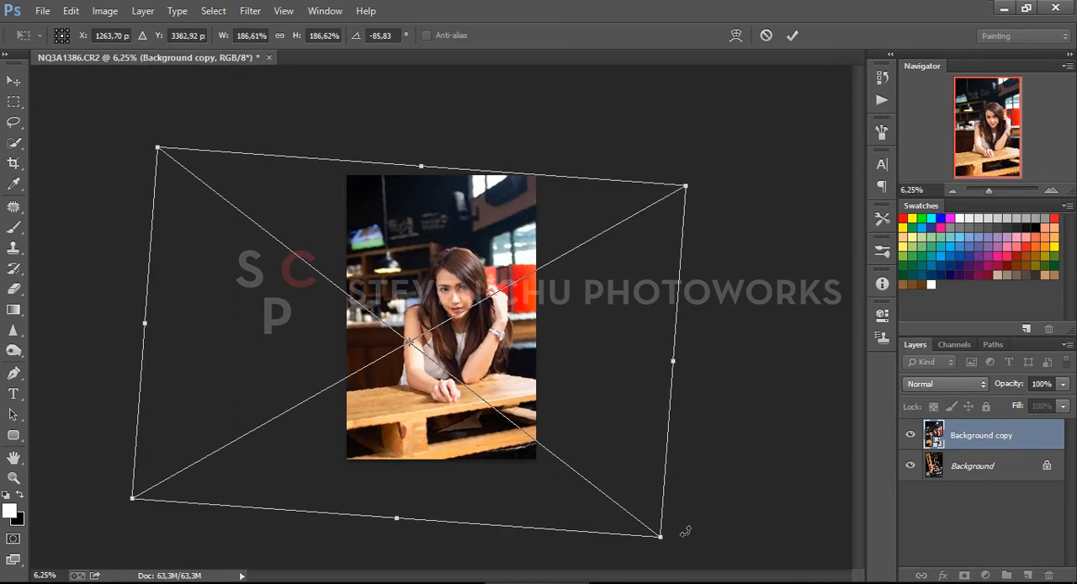
pyautogui.moveTo(664, 539); pyautogui.dragTo(659, 535)
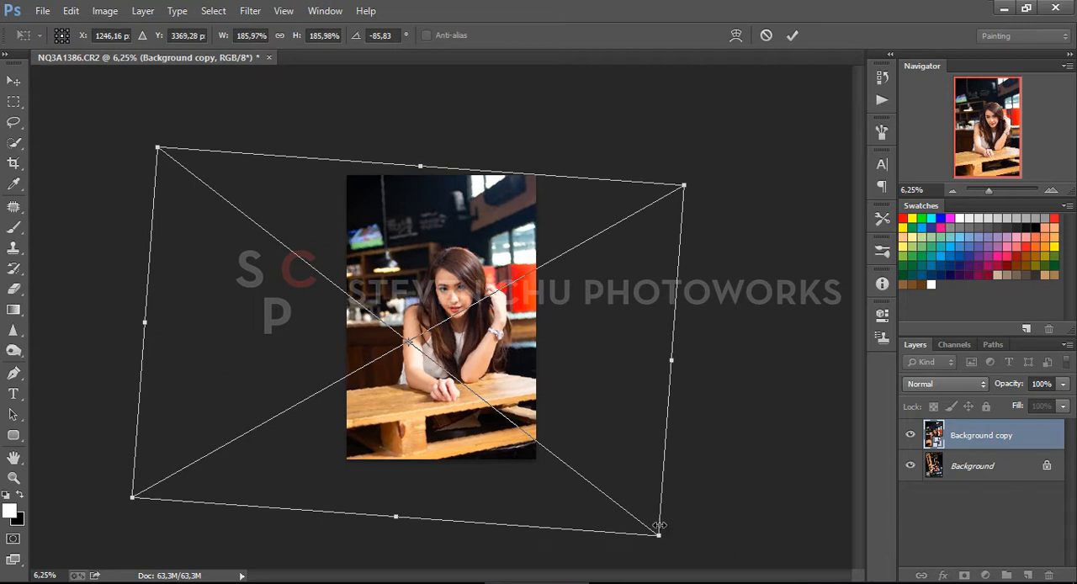
pyautogui.click(791, 37)
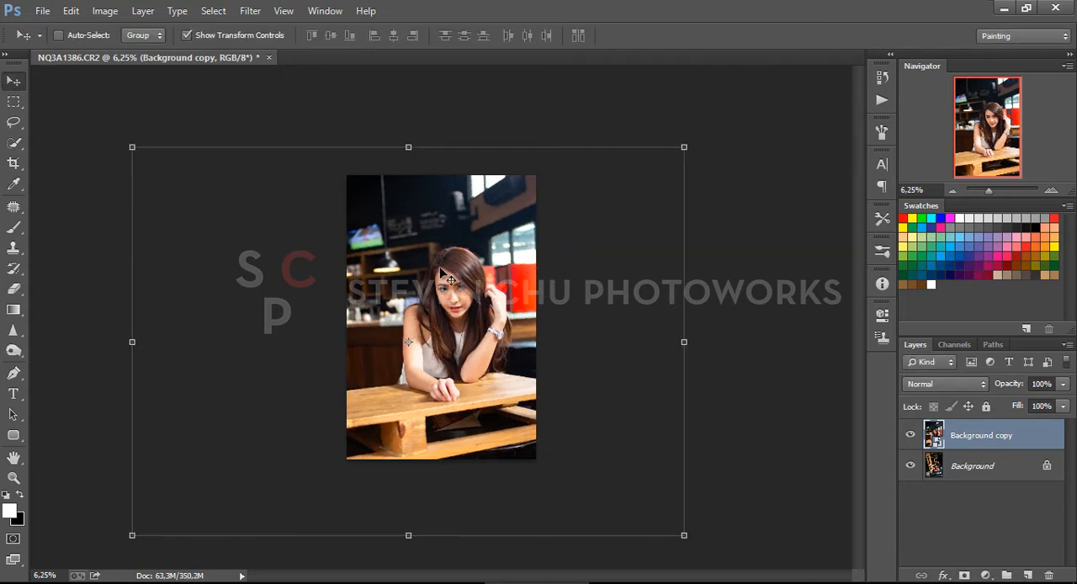
# Turn off the display of transform controls around the layer copy
pyautogui.hotkey('ctrl', '+')
pyautogui.hotkey('ctrl', '+')
pyautogui.hotkey('ctrl', '+')
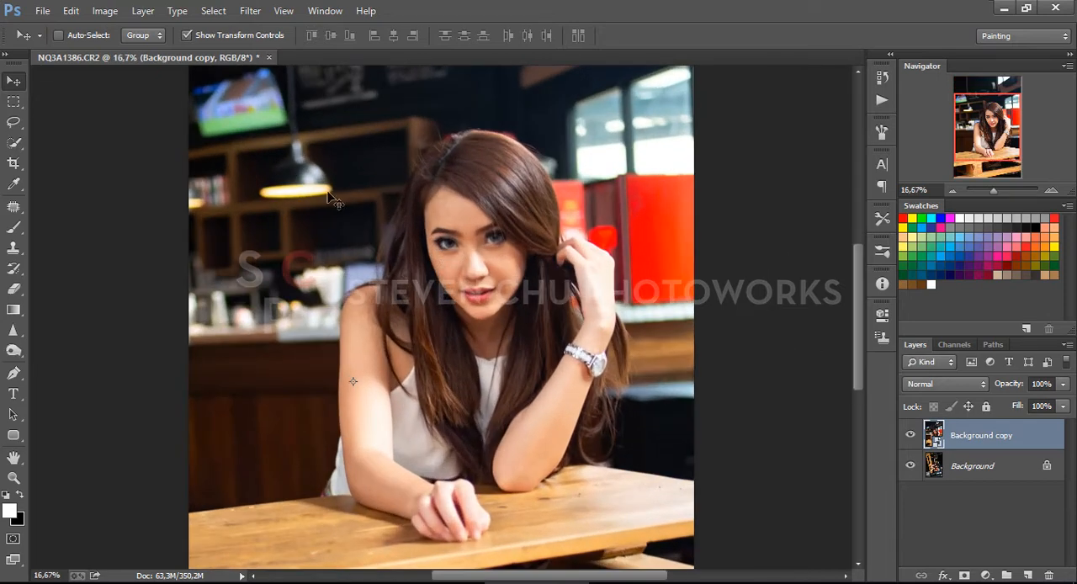
pyautogui.click(228, 40)
# Stamp all visible layers into a new merged layer at the top of the layer stack
pyautogui.moveTo(516, 399); pyautogui.dragTo(500, 382)
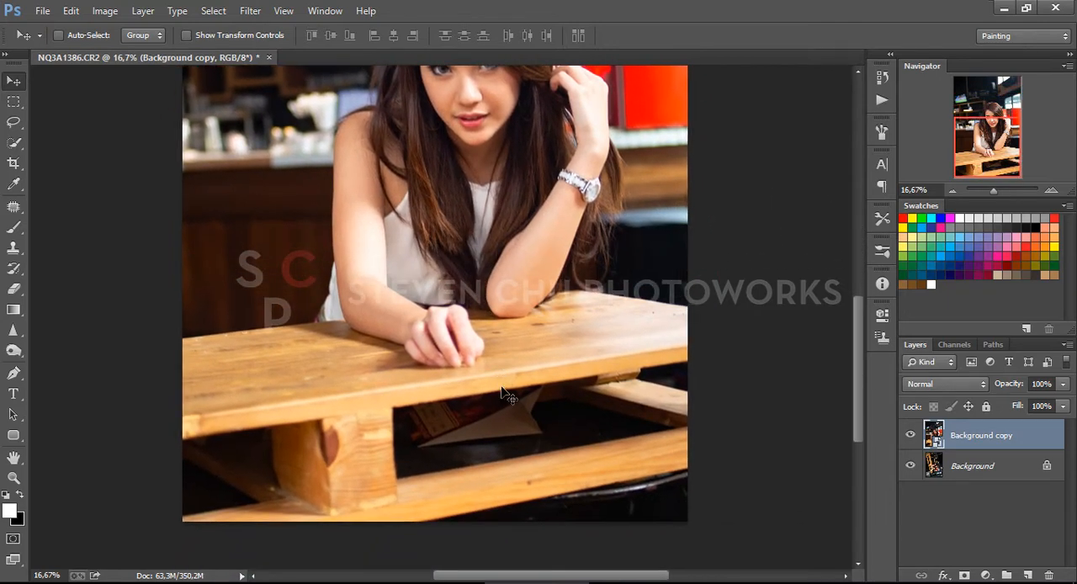
pyautogui.moveTo(537, 178); pyautogui.dragTo(558, 370)
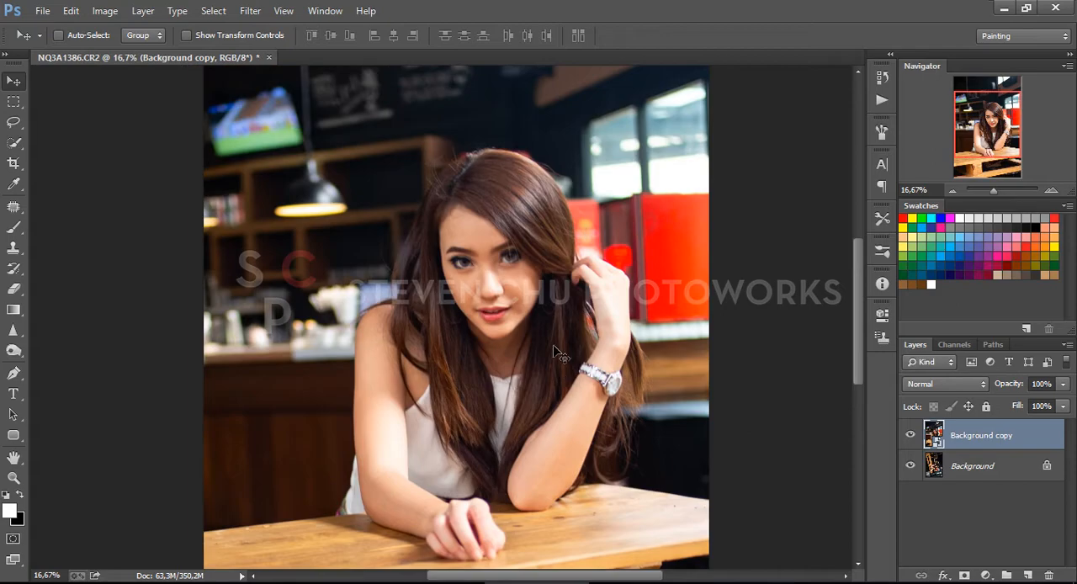
pyautogui.hotkey('ctrl', '+')
pyautogui.hotkey('ctrl', '+')
pyautogui.hotkey('ctrl', '+')
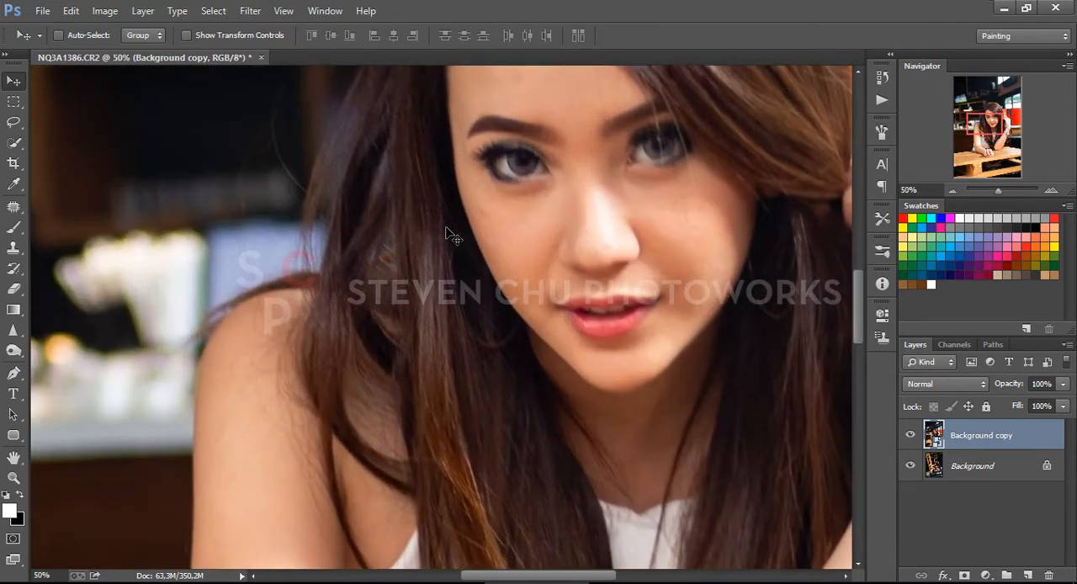
pyautogui.hotkey('ctrl', 'alt', 'shift', 'e')
pyautogui.moveTo(563, 287); pyautogui.dragTo(465, 452)
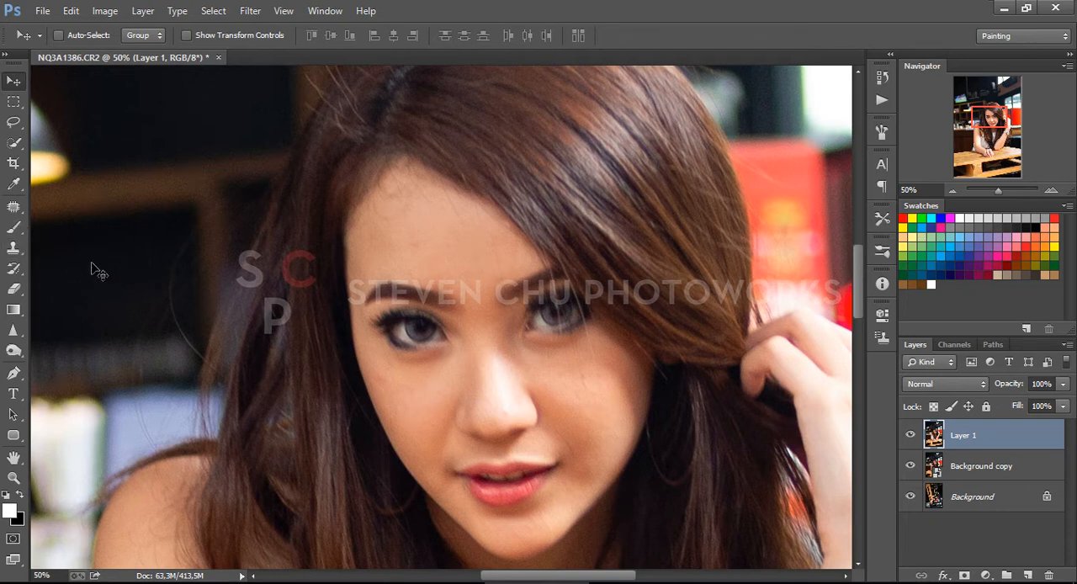
# Apply the Shake Reduction sharpening filter to the merged layer, accepting its automatic settings
pyautogui.click(249, 11)
pyautogui.moveTo(290, 266)
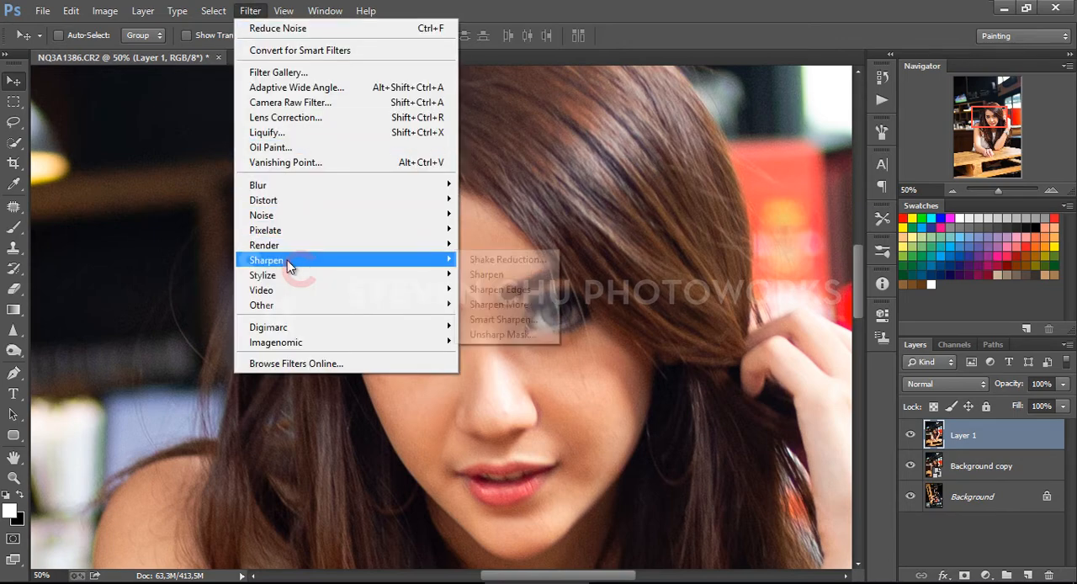
pyautogui.click(483, 268)
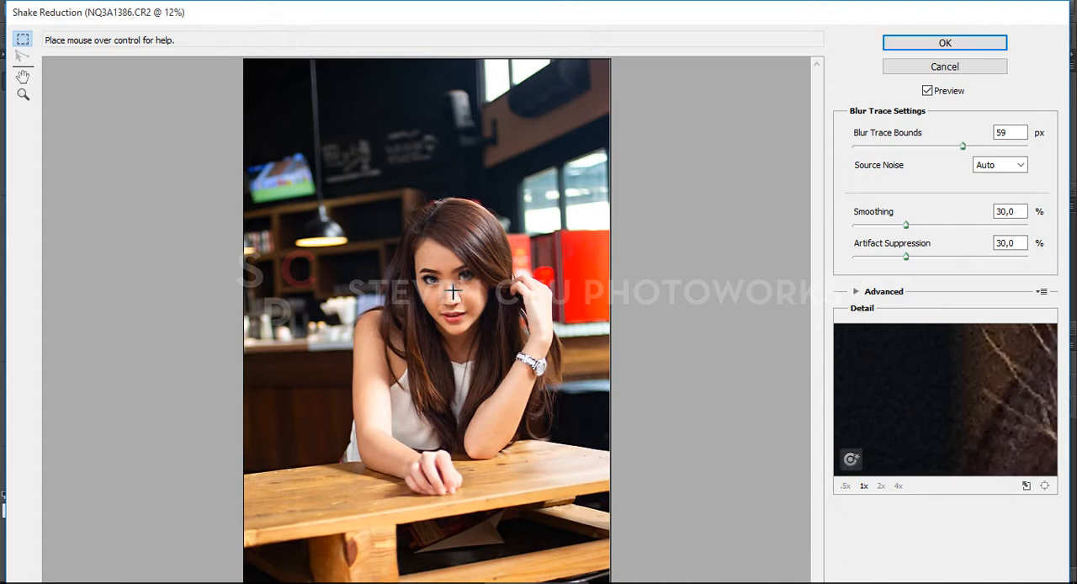
pyautogui.click(899, 47)
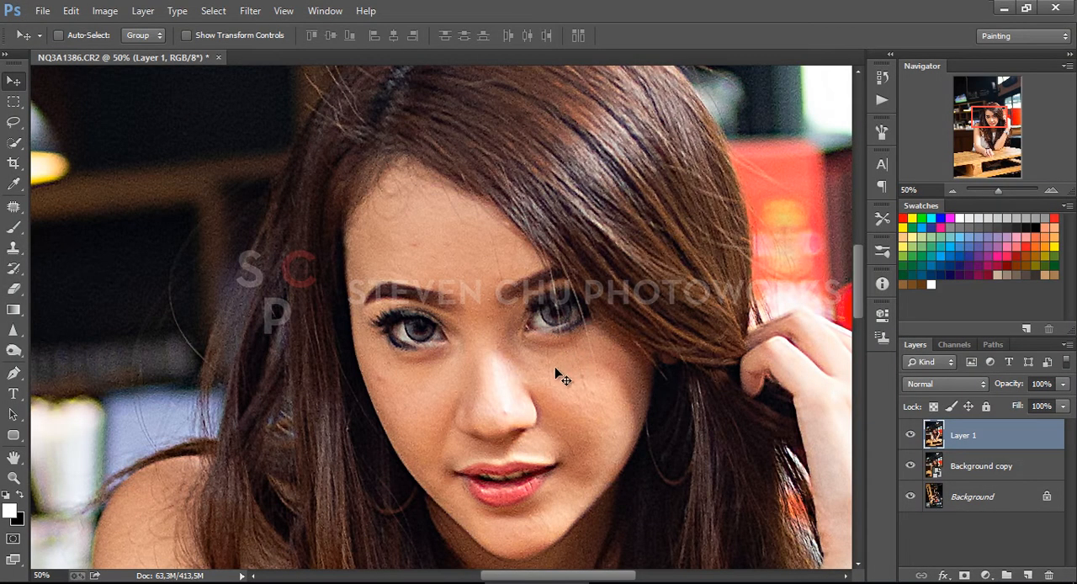
pyautogui.scroll(-3, 526, 338)
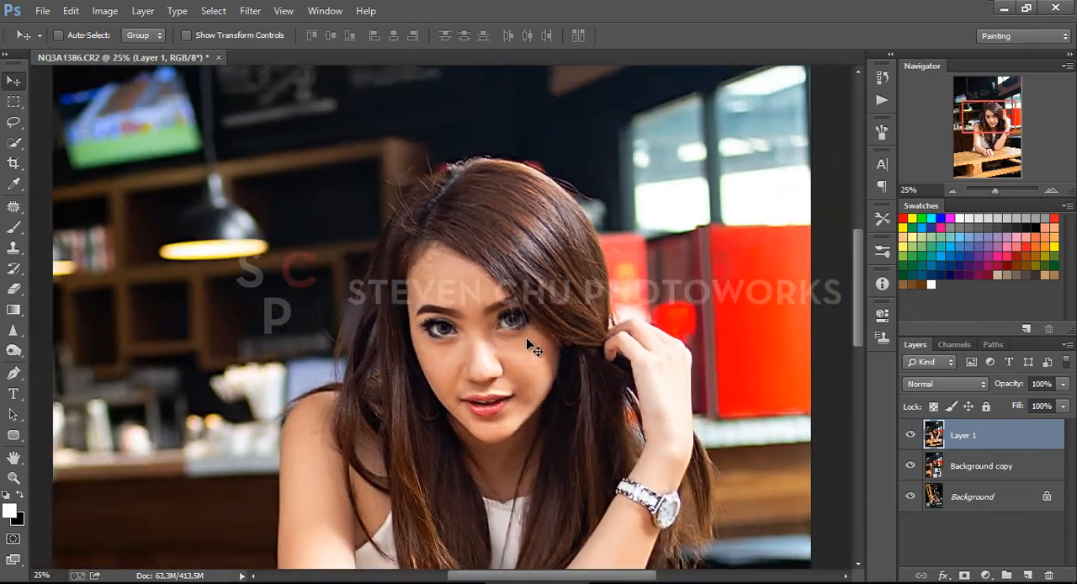
# Compare the face with and without the sharpened Layer 1 at a closer zoom
pyautogui.scroll(3, 526, 338)
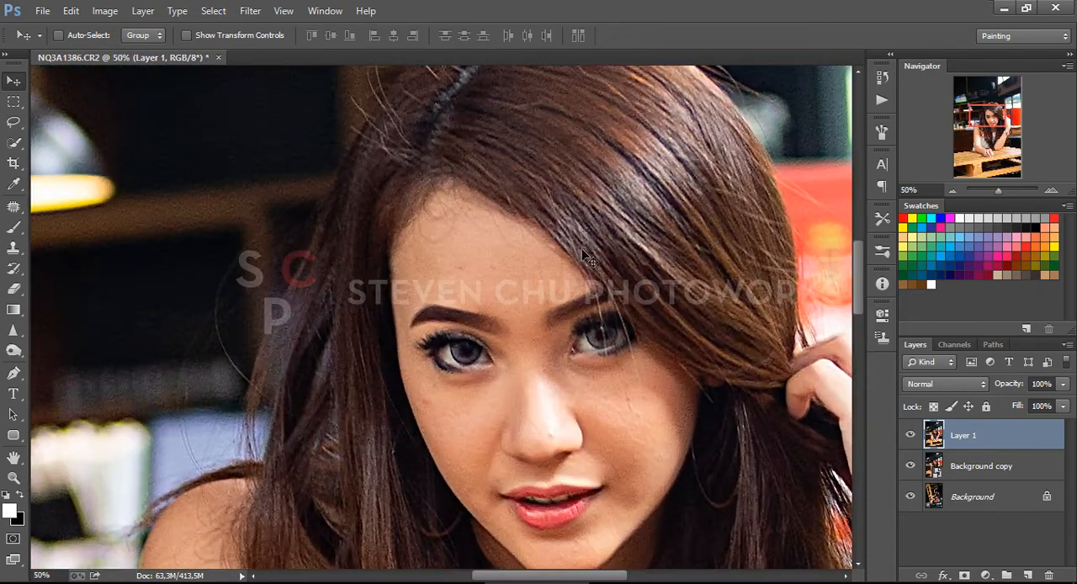
pyautogui.click(911, 443)
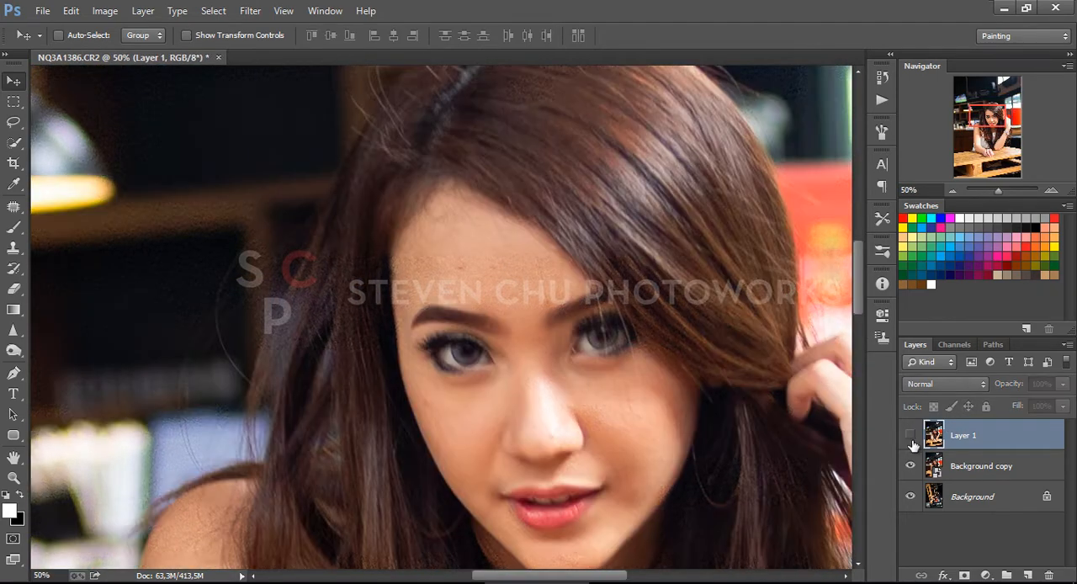
pyautogui.click(910, 443)
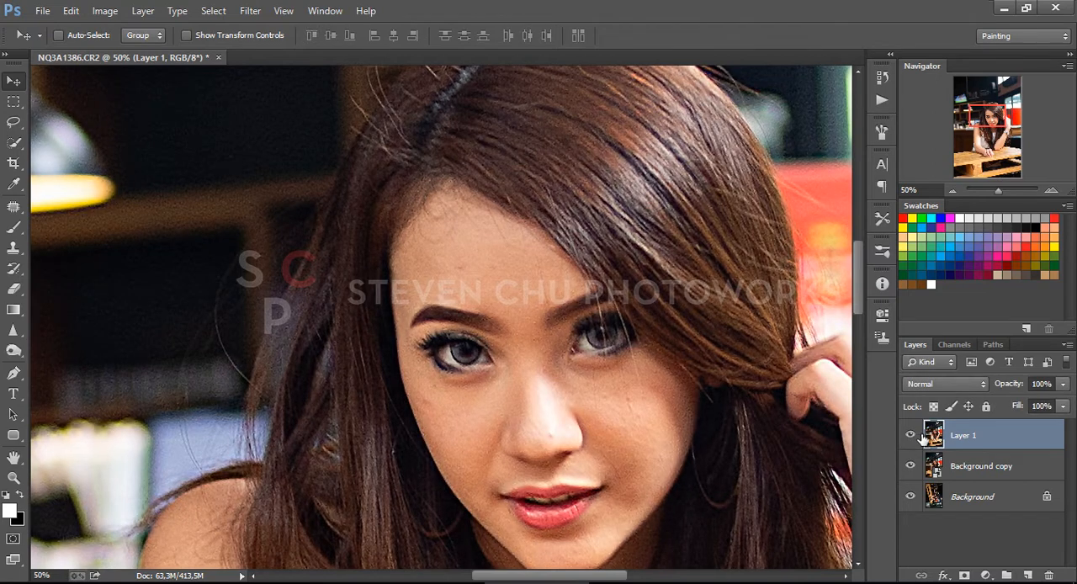
# Remove the blemishes across the forehead on Layer 1 with the Patch tool
pyautogui.click(14, 206)
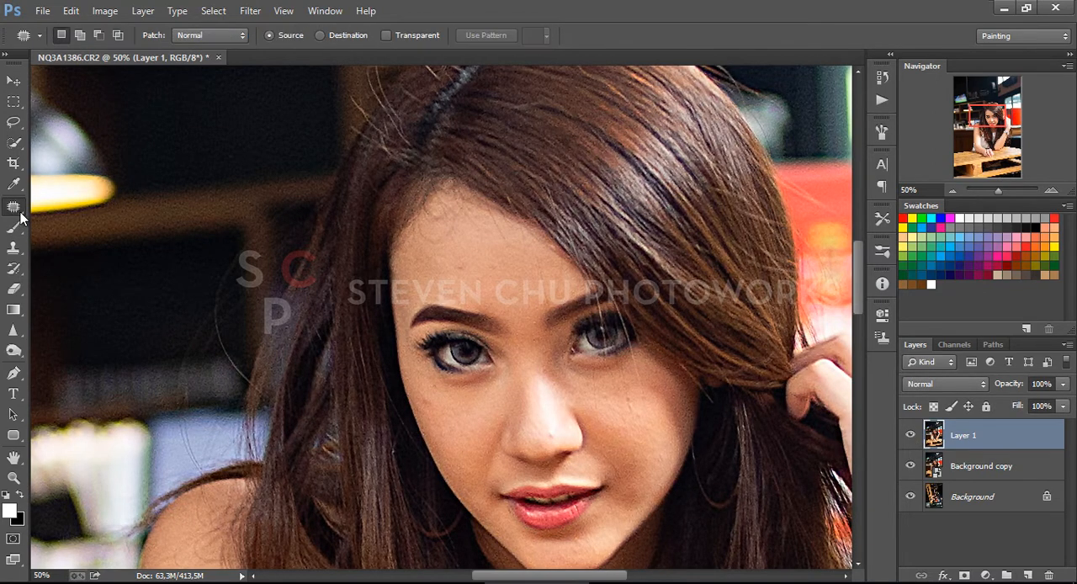
pyautogui.moveTo(465, 259)
pyautogui.mouseDown()
pyautogui.moveTo(497, 275)
pyautogui.moveTo(479, 252)
pyautogui.mouseUp()
pyautogui.hotkey('ctrl', 'd')
pyautogui.moveTo(447, 217)
pyautogui.mouseDown()
pyautogui.moveTo(421, 232)
pyautogui.moveTo(458, 232)
pyautogui.mouseUp()
pyautogui.moveTo(451, 233); pyautogui.dragTo(462, 251)
pyautogui.hotkey('ctrl', 'd')
pyautogui.moveTo(444, 209)
pyautogui.mouseDown()
pyautogui.moveTo(461, 238)
pyautogui.moveTo(440, 202)
pyautogui.moveTo(479, 228)
pyautogui.moveTo(472, 239)
pyautogui.moveTo(498, 218)
pyautogui.mouseUp()
pyautogui.hotkey('ctrl', 'd')
pyautogui.hotkey('ctrl', 'd')
pyautogui.moveTo(494, 232)
pyautogui.mouseDown()
pyautogui.moveTo(477, 252)
pyautogui.moveTo(537, 305)
pyautogui.moveTo(551, 271)
pyautogui.mouseUp()
pyautogui.hotkey('ctrl', 'd')
pyautogui.moveTo(544, 283); pyautogui.dragTo(517, 290)
# Patch the spots and stray marks on the upper cheek beside the raised hand
pyautogui.hotkey('ctrl', 'd')
pyautogui.moveTo(629, 386)
pyautogui.mouseDown()
pyautogui.moveTo(632, 415)
pyautogui.moveTo(662, 417)
pyautogui.moveTo(645, 387)
pyautogui.mouseUp()
pyautogui.hotkey('ctrl', 'd')
pyautogui.hotkey('ctrl', 'd')
pyautogui.moveTo(645, 387)
pyautogui.mouseDown()
pyautogui.moveTo(666, 389)
pyautogui.moveTo(636, 361)
pyautogui.mouseUp()
pyautogui.moveTo(634, 364)
pyautogui.mouseDown()
pyautogui.moveTo(647, 360)
pyautogui.moveTo(630, 378)
pyautogui.moveTo(617, 374)
pyautogui.mouseUp()
# Patch the small blemishes on the lower cheek and on the opposite cheek near the hairline
pyautogui.hotkey('ctrl', 'd')
pyautogui.hotkey('ctrl', 'd')
pyautogui.moveTo(624, 378)
pyautogui.mouseDown()
pyautogui.moveTo(641, 366)
pyautogui.moveTo(596, 408)
pyautogui.moveTo(601, 389)
pyautogui.mouseUp()
pyautogui.moveTo(601, 392); pyautogui.dragTo(613, 391)
pyautogui.hotkey('ctrl', 'd')
pyautogui.hotkey('ctrl', 'd')
pyautogui.moveTo(620, 473)
pyautogui.mouseDown()
pyautogui.moveTo(624, 464)
pyautogui.moveTo(616, 475)
pyautogui.mouseUp()
pyautogui.moveTo(616, 474); pyautogui.dragTo(621, 463)
pyautogui.hotkey('ctrl', 'd')
pyautogui.moveTo(435, 400)
pyautogui.mouseDown()
pyautogui.moveTo(427, 389)
pyautogui.moveTo(432, 407)
pyautogui.mouseUp()
pyautogui.moveTo(428, 409); pyautogui.dragTo(444, 419)
pyautogui.hotkey('ctrl', 'd')
# Patch the remaining small blemishes on the cheek nearest the raised hand and check the arms and face for others
pyautogui.moveTo(493, 404); pyautogui.dragTo(436, 306)
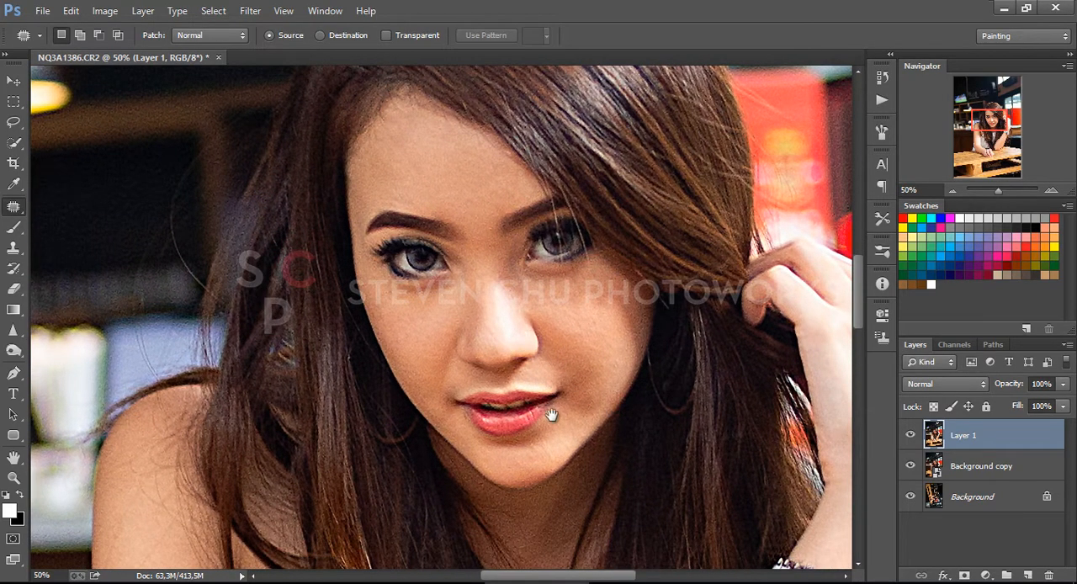
pyautogui.moveTo(551, 414); pyautogui.dragTo(514, 319)
pyautogui.moveTo(611, 263)
pyautogui.mouseDown()
pyautogui.moveTo(621, 314)
pyautogui.moveTo(641, 322)
pyautogui.moveTo(632, 313)
pyautogui.moveTo(629, 340)
pyautogui.mouseUp()
pyautogui.hotkey('ctrl', 'd')
pyautogui.moveTo(610, 261)
pyautogui.mouseDown()
pyautogui.moveTo(617, 313)
pyautogui.moveTo(613, 270)
pyautogui.mouseUp()
pyautogui.hotkey('ctrl', 'd')
pyautogui.moveTo(612, 269); pyautogui.dragTo(621, 252)
pyautogui.hotkey('ctrl', 'd')
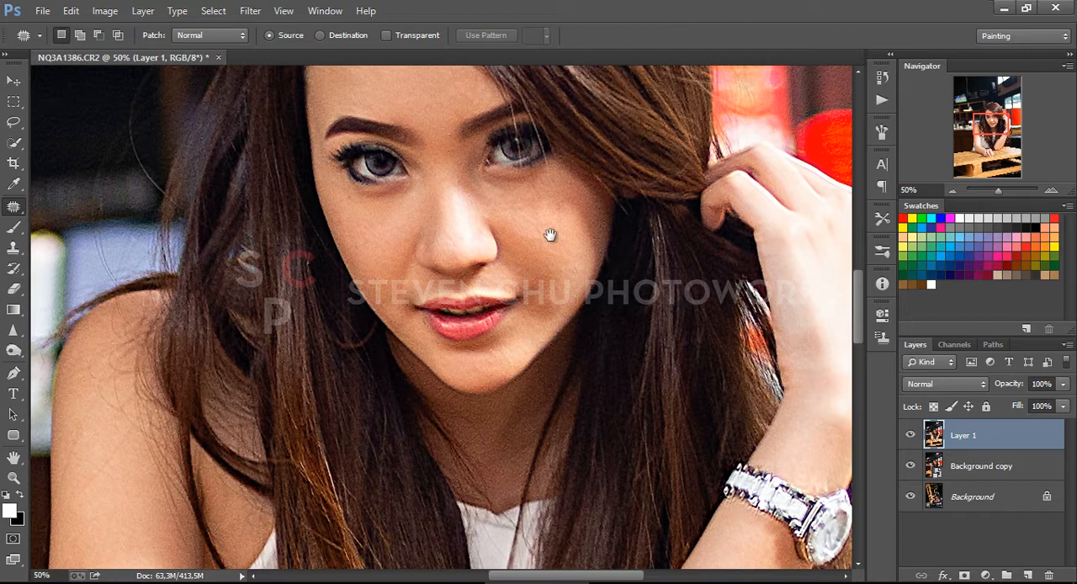
pyautogui.moveTo(521, 240); pyautogui.dragTo(509, 210)
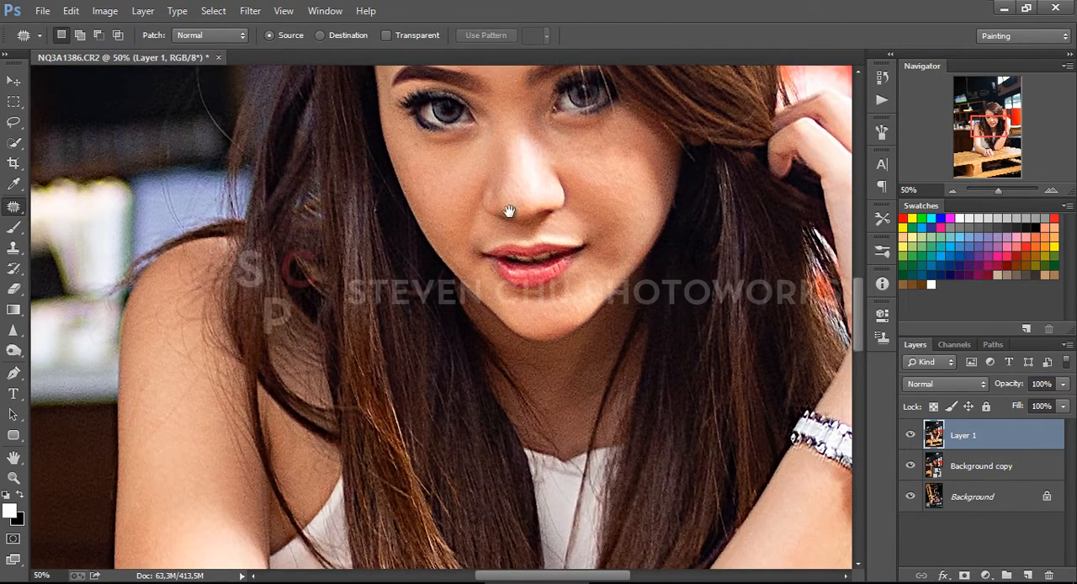
pyautogui.scroll(-10, 509, 211)
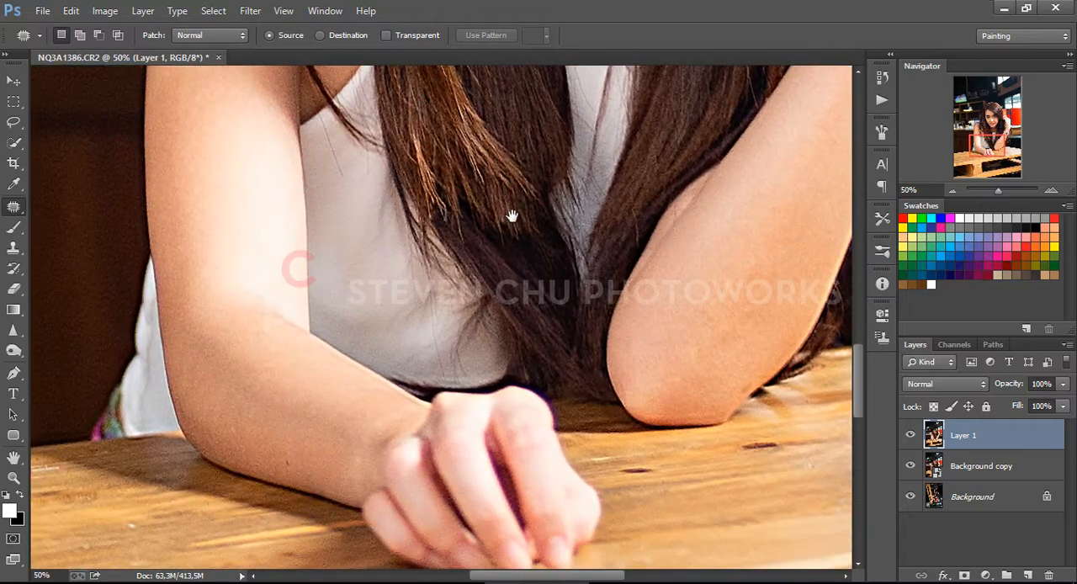
pyautogui.scroll(8, 511, 216)
pyautogui.moveTo(535, 334); pyautogui.dragTo(497, 378)
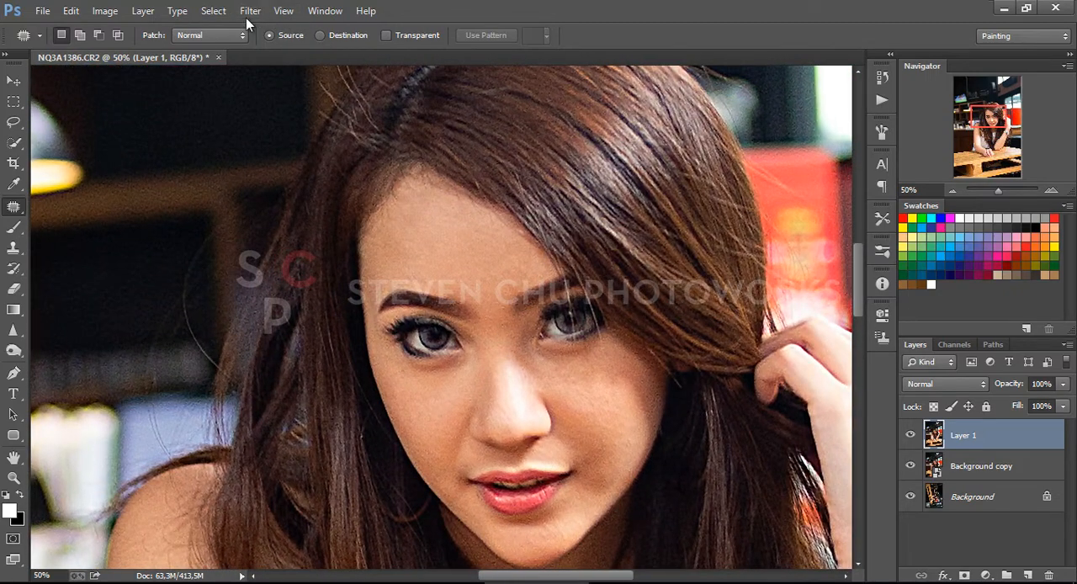
# Remove the purple fringing around the hand with the Camera Raw Filter, using Defringe Purple Amount 8 and Purple Hue 25/82
pyautogui.click(247, 14)
pyautogui.click(290, 103)
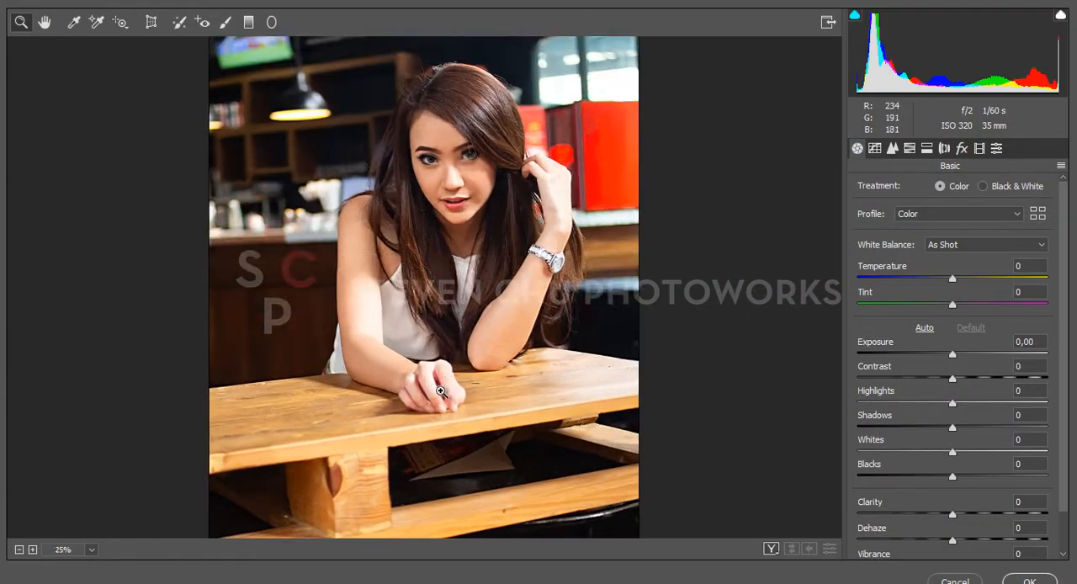
pyautogui.click(441, 391)
pyautogui.click(443, 308)
pyautogui.click(435, 291)
pyautogui.click(431, 283)
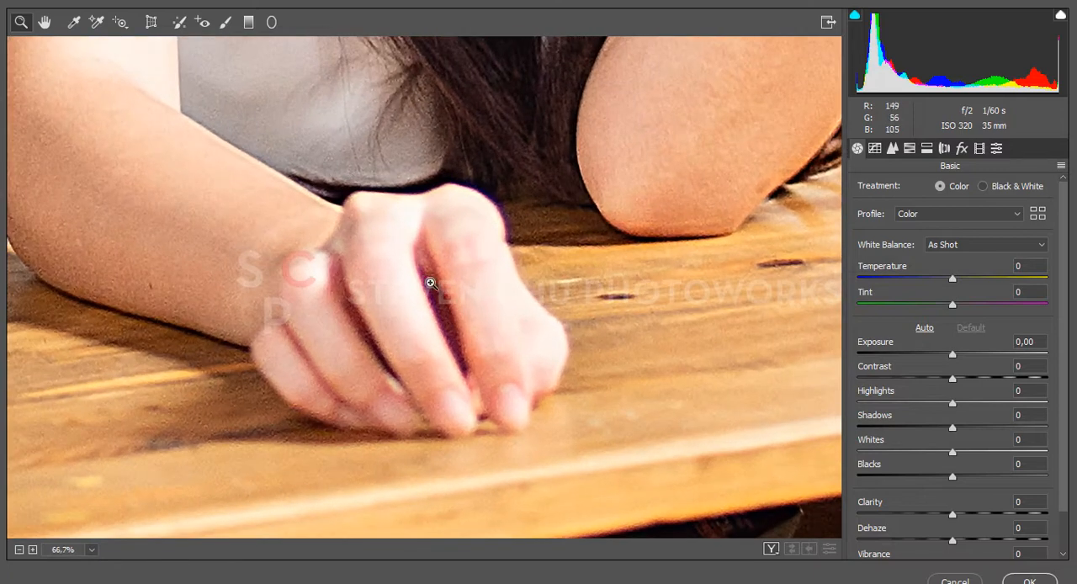
pyautogui.click(961, 151)
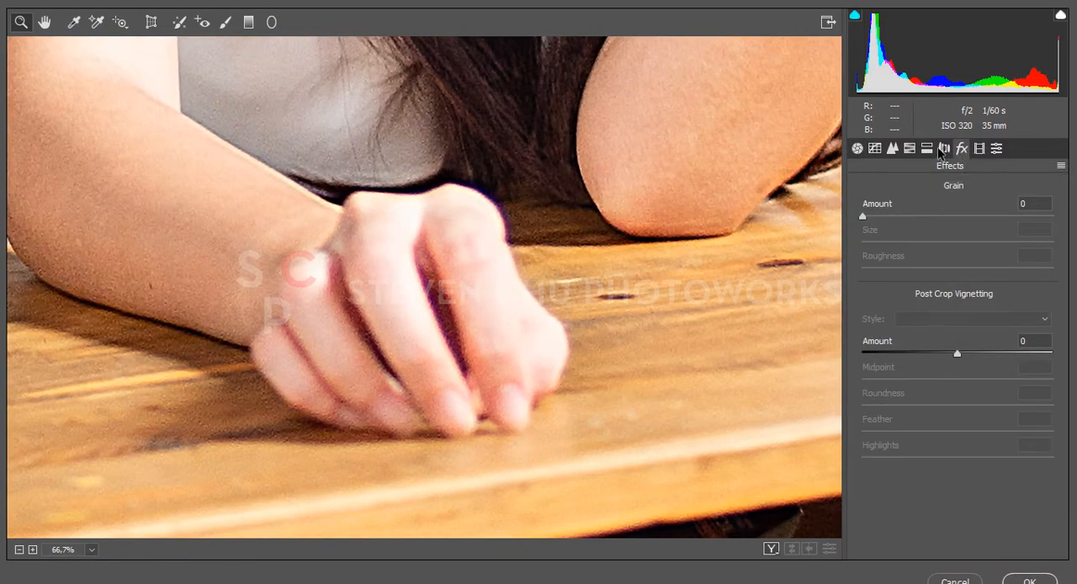
pyautogui.click(942, 149)
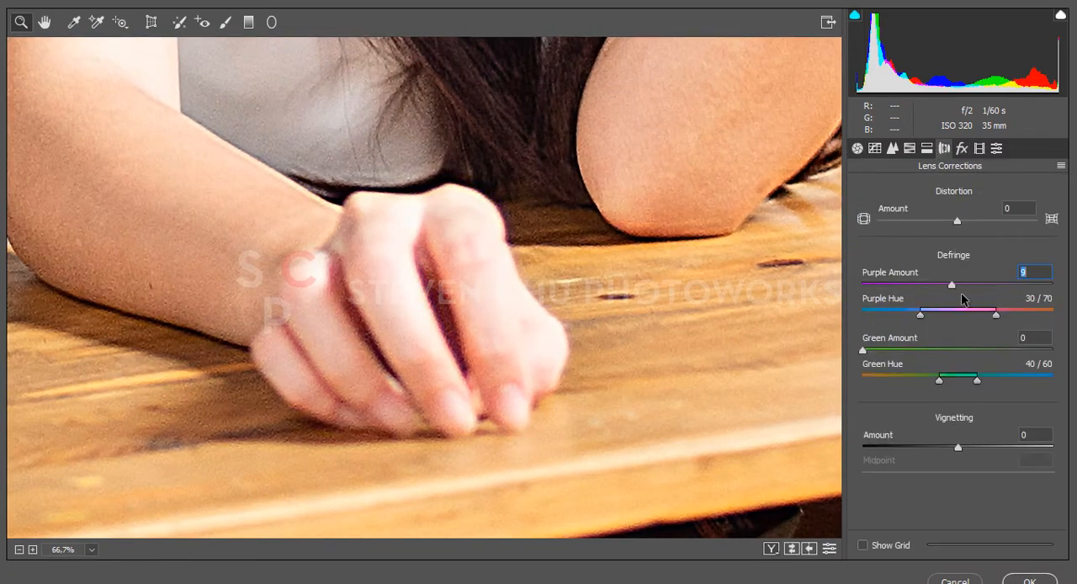
pyautogui.moveTo(1024, 310); pyautogui.dragTo(1020, 310)
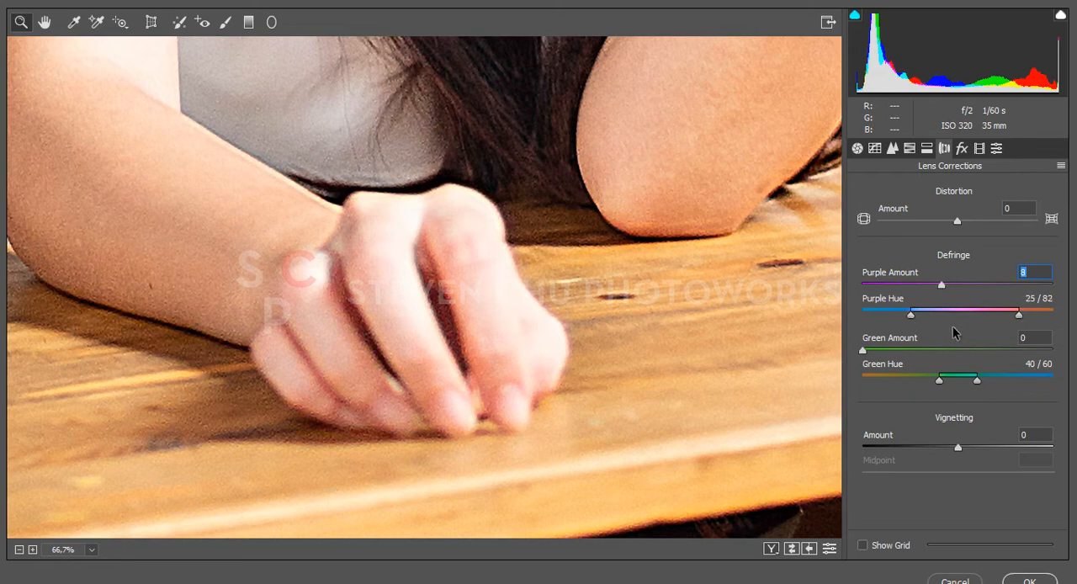
pyautogui.click(1030, 579)
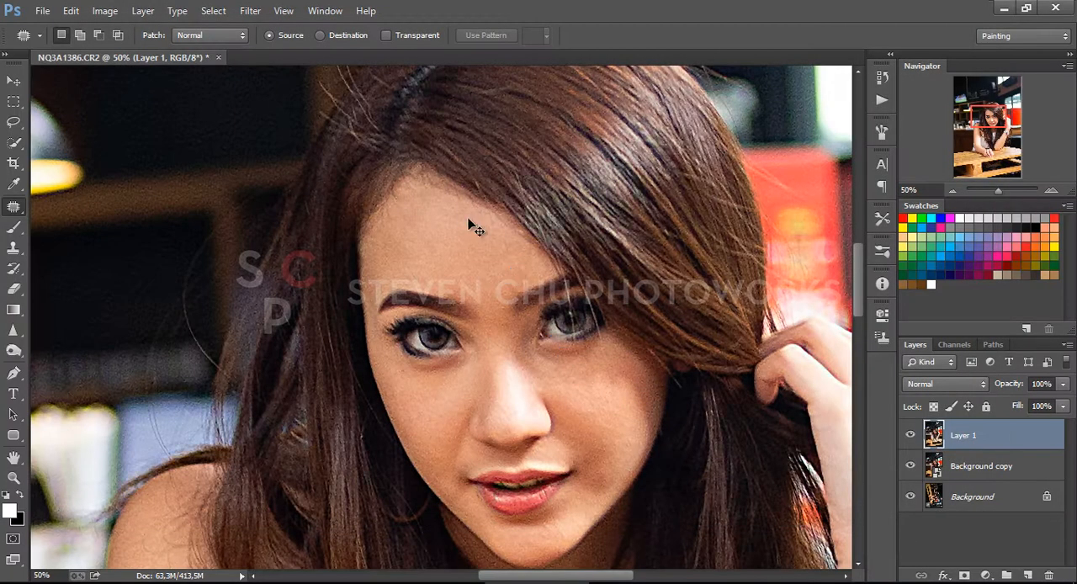
# Examine the whole portrait, the arms and the hand for remaining flaws
pyautogui.hotkey('ctrl', '-')
pyautogui.hotkey('ctrl', '-')
pyautogui.hotkey('ctrl', '-')
pyautogui.moveTo(510, 519); pyautogui.dragTo(434, 303)
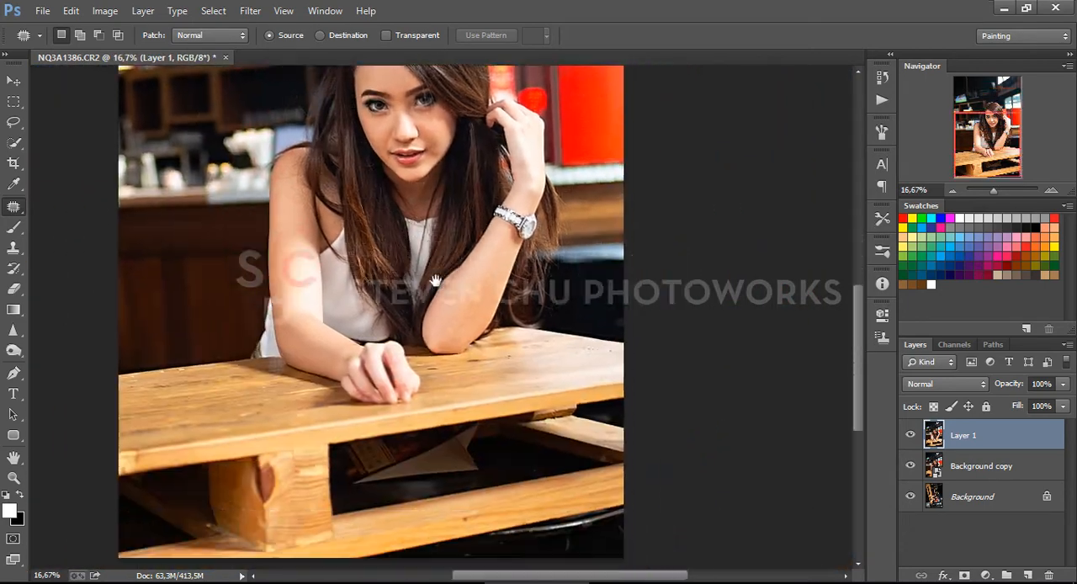
pyautogui.moveTo(436, 339); pyautogui.dragTo(488, 376)
pyautogui.hotkey('ctrl', '+')
pyautogui.hotkey('ctrl', '+')
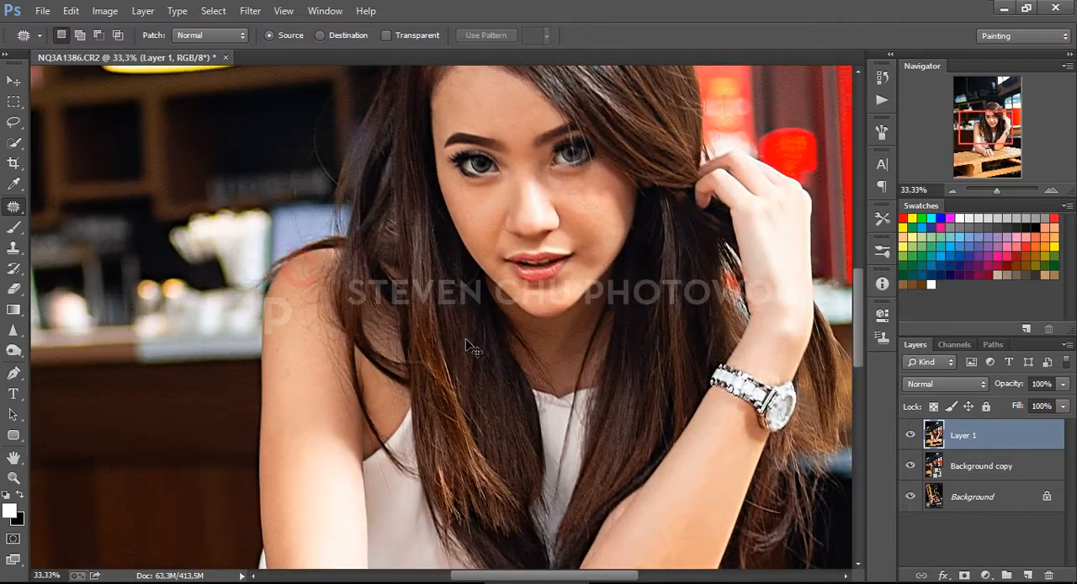
pyautogui.moveTo(502, 428); pyautogui.dragTo(411, 273)
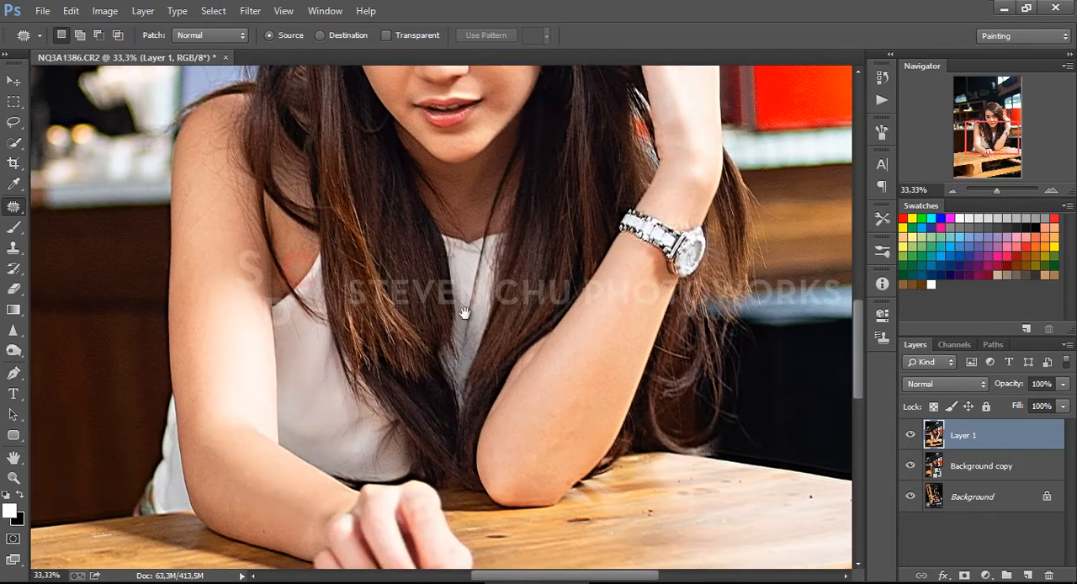
pyautogui.hotkey('ctrl', '+')
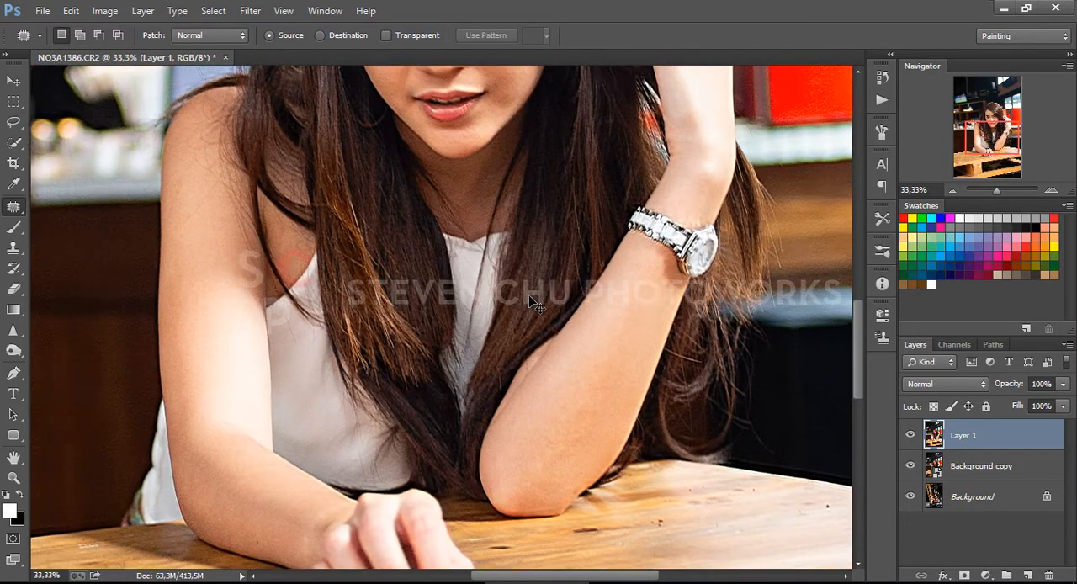
pyautogui.scroll(-5, 409, 353)
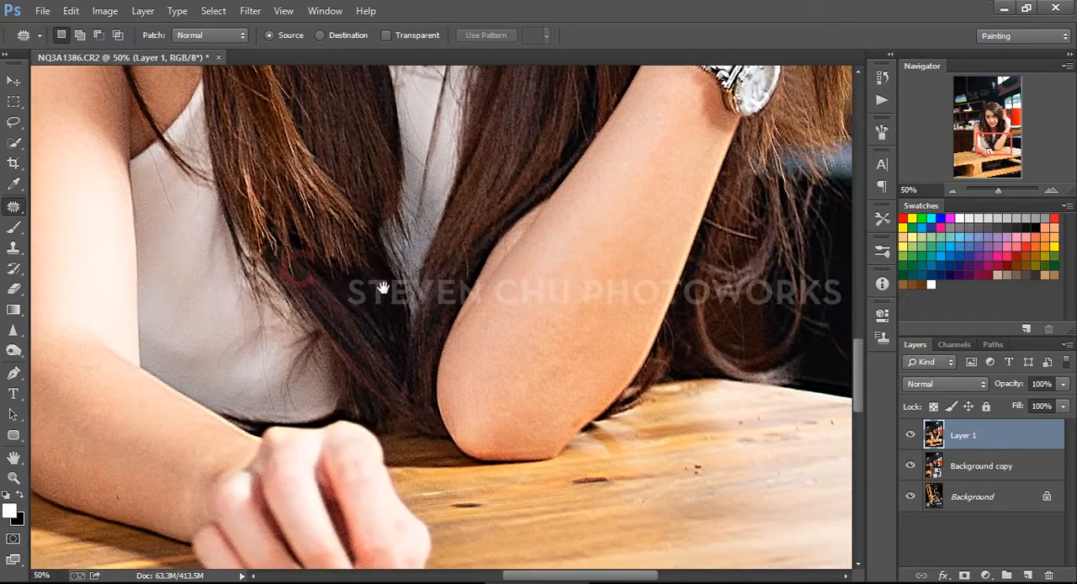
# Patch the remaining spot on the facial skin below the eye nearest the raised hand
pyautogui.moveTo(568, 244); pyautogui.dragTo(433, 559)
pyautogui.moveTo(448, 195); pyautogui.dragTo(604, 397)
pyautogui.moveTo(522, 324); pyautogui.dragTo(557, 361)
pyautogui.moveTo(494, 312); pyautogui.dragTo(510, 318)
pyautogui.hotkey('ctrl', 'd')
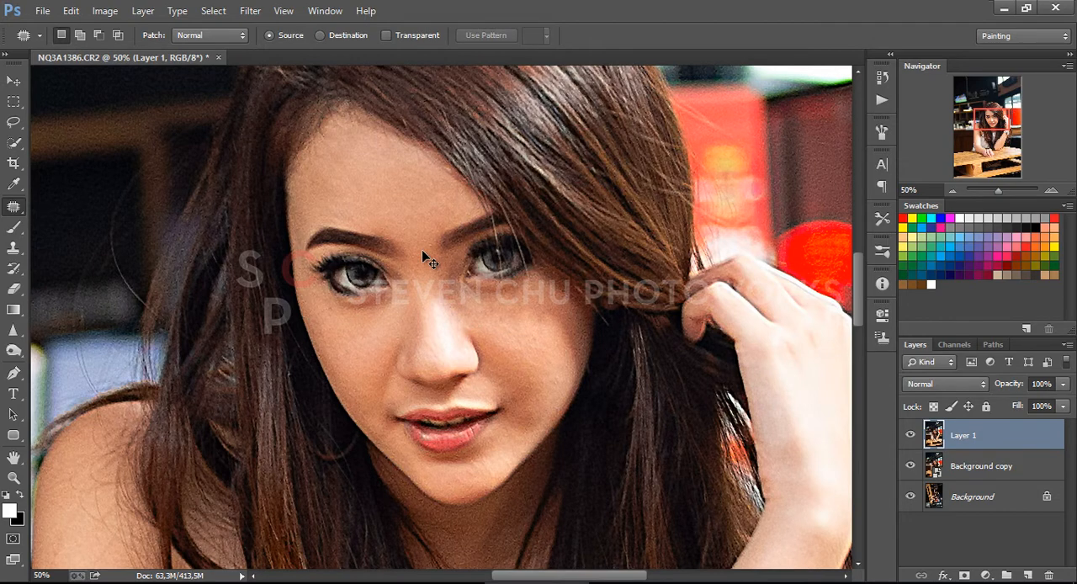
# Duplicate Layer 1 as a new layer at the top of the layer stack
pyautogui.hotkey('ctrl', '-')
pyautogui.hotkey('ctrl', '-')
pyautogui.hotkey('ctrl', '-')
pyautogui.hotkey('ctrl', '-')
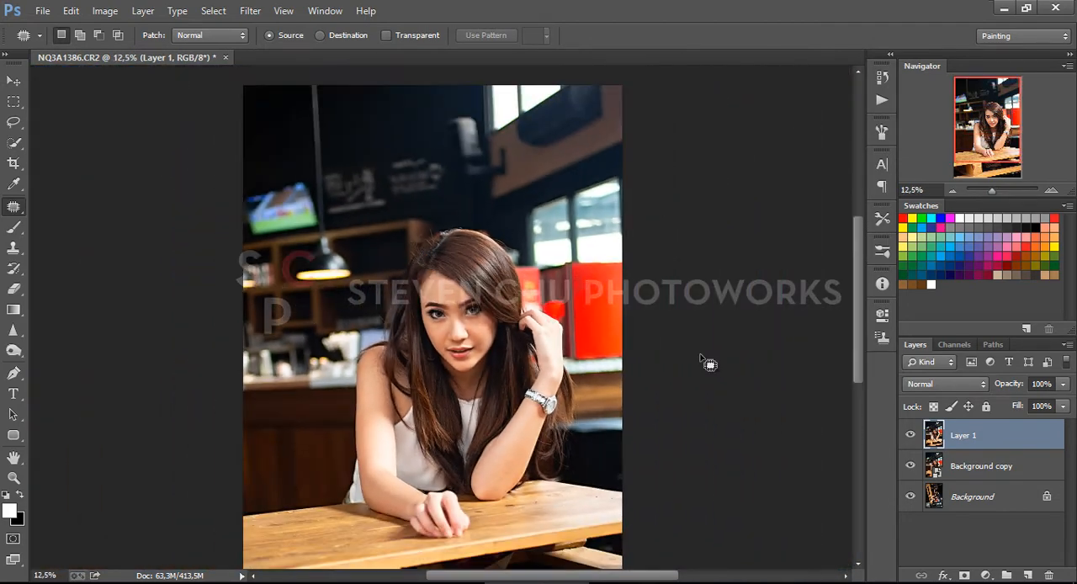
pyautogui.moveTo(1006, 436); pyautogui.dragTo(1027, 575)
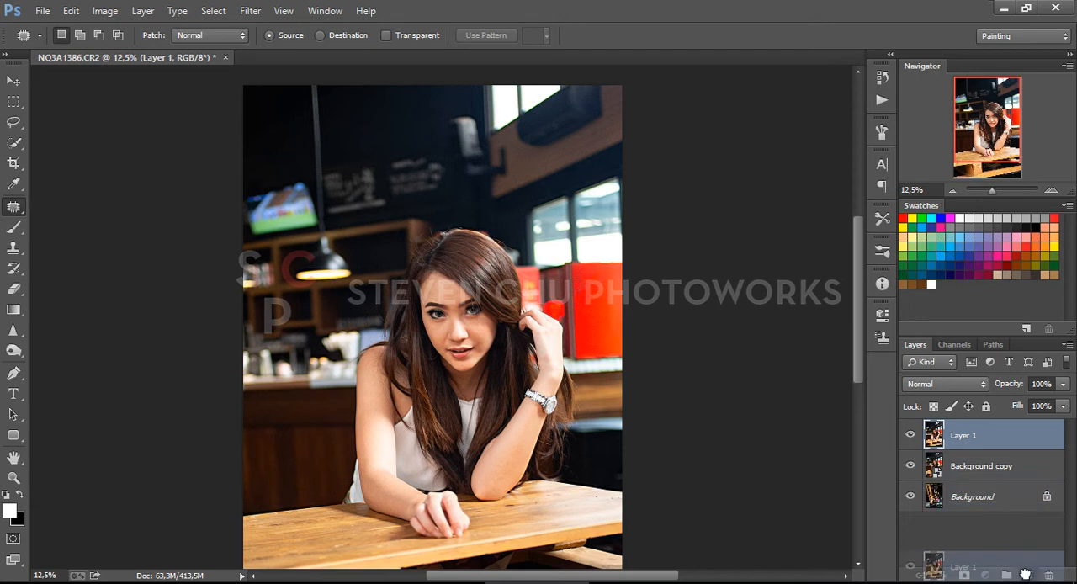
# Smooth the skin on the layer copy with the Imagenomic Portraiture filter, using the Beauty preset
pyautogui.click(251, 12)
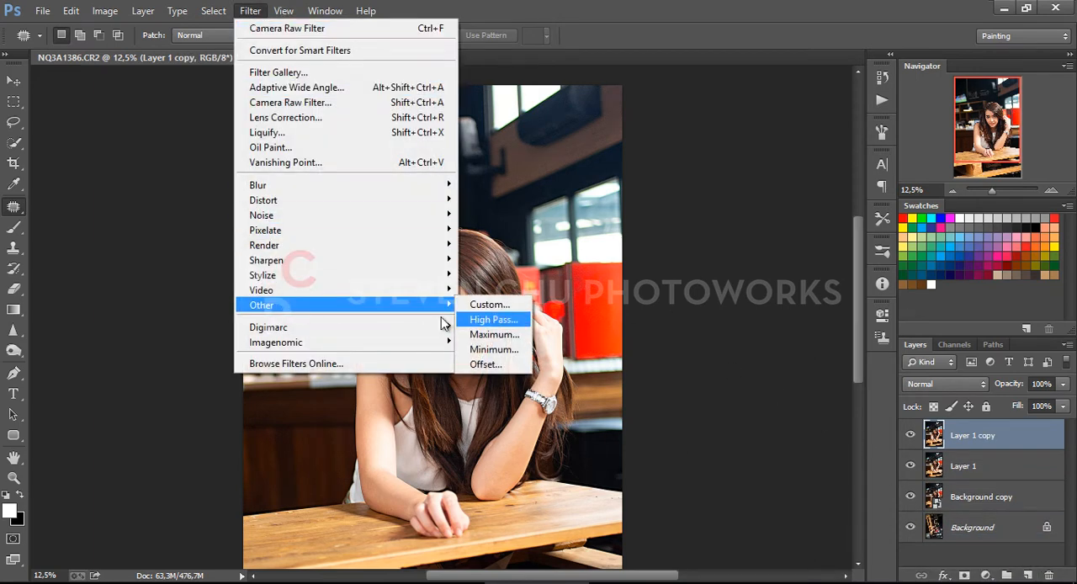
pyautogui.moveTo(398, 346)
pyautogui.click(490, 343)
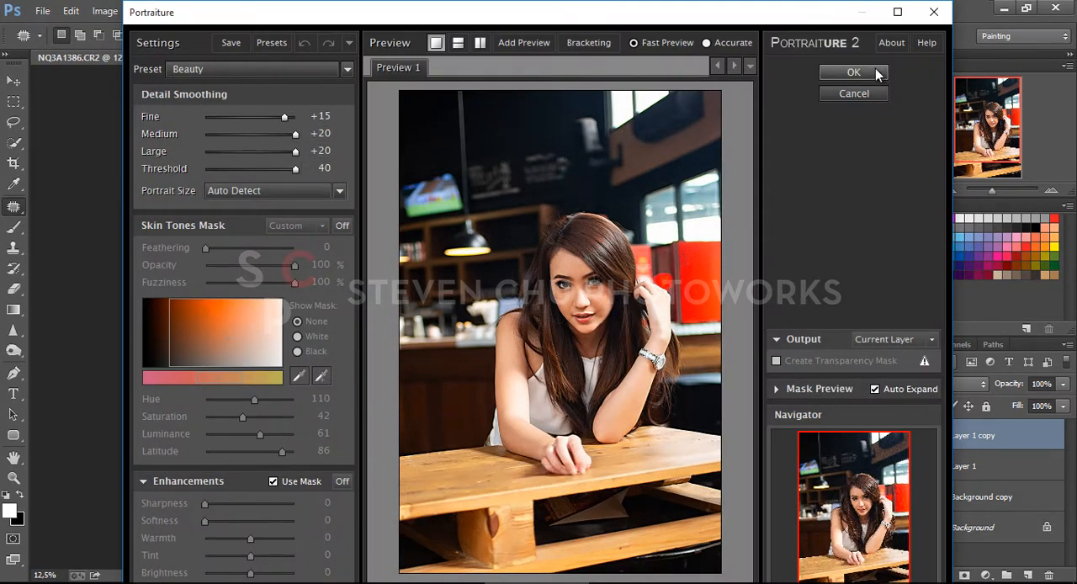
pyautogui.click(853, 73)
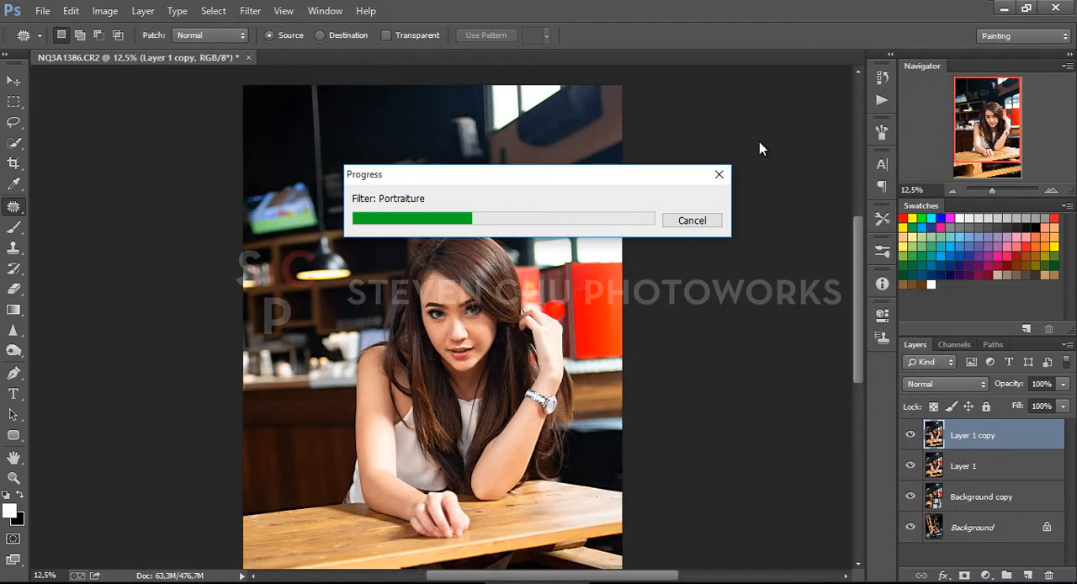
# Add a layer mask to the smoothed copy and invert it to black to hide the smoothing
pyautogui.click(965, 575)
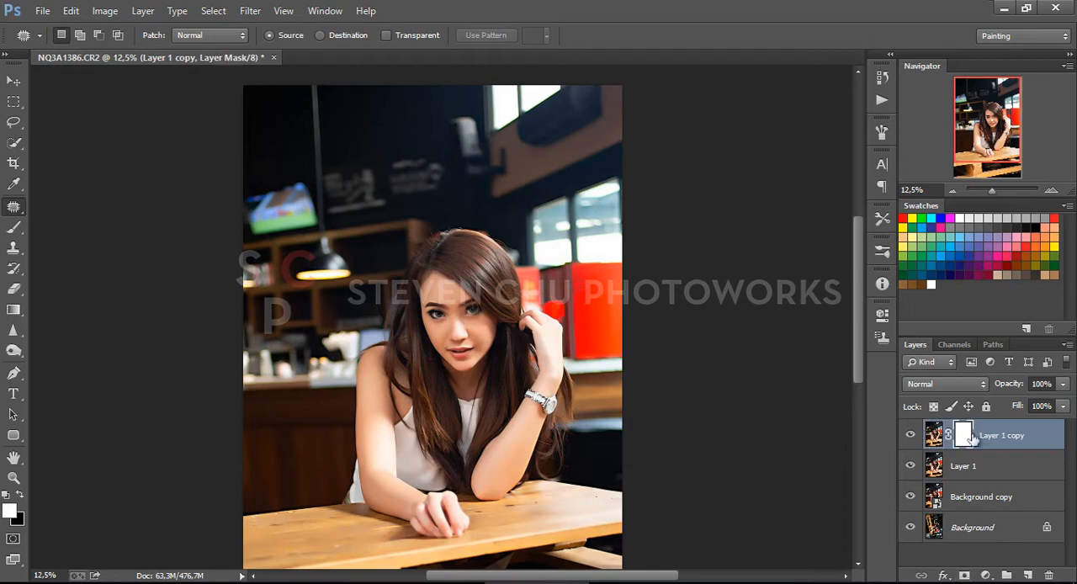
pyautogui.doubleClick(964, 436)
pyautogui.click(803, 524)
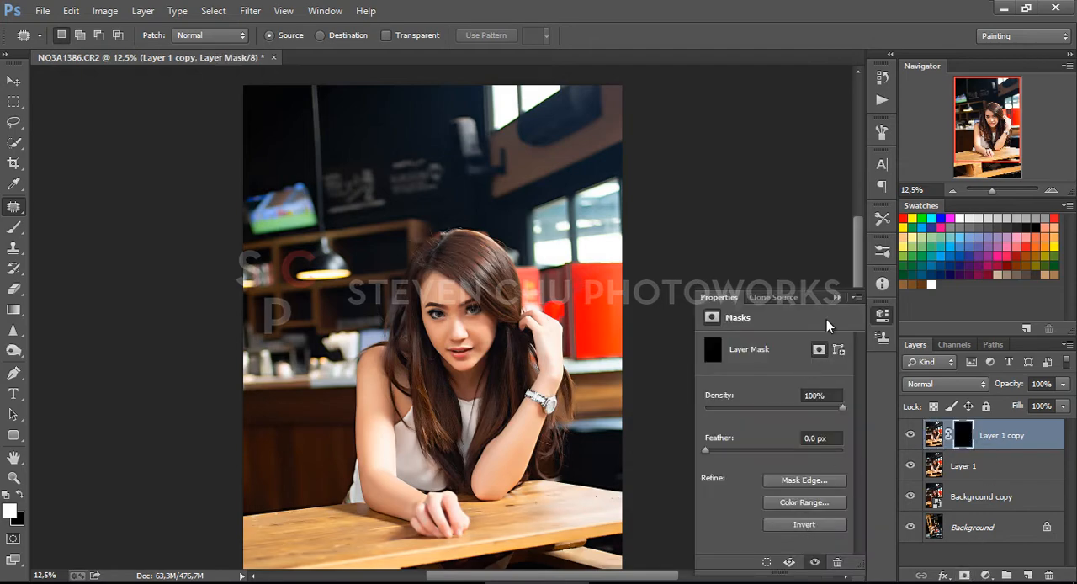
pyautogui.click(837, 298)
# Paint white on the mask over the facial skin with a size 90 brush at 71% opacity to reveal the smoothing
pyautogui.scroll(3, 397, 284)
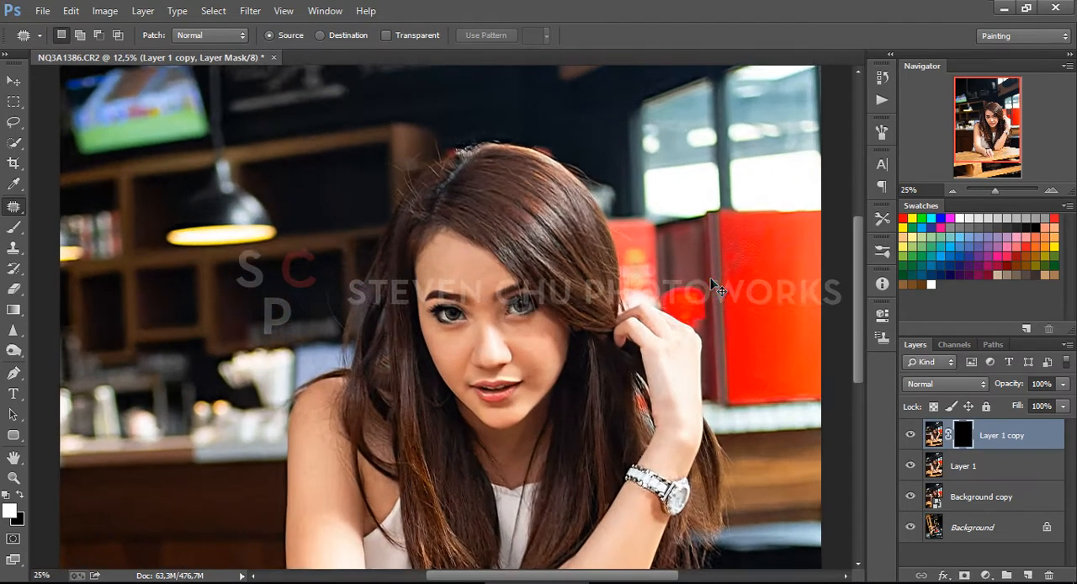
pyautogui.click(14, 227)
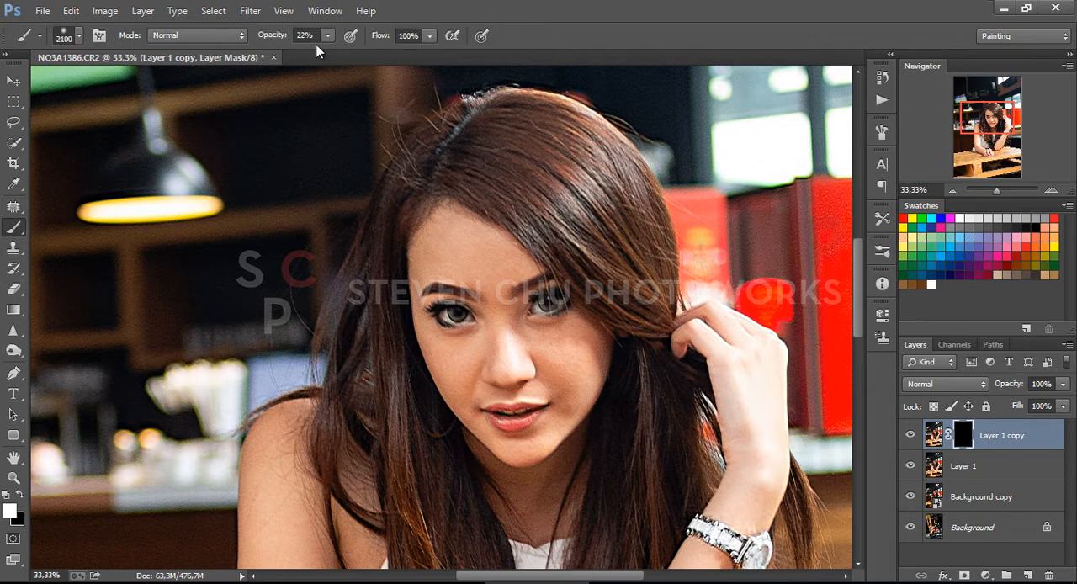
pyautogui.press('4')
pyautogui.press('8')
pyautogui.rightClick(627, 307)
pyautogui.press('Return')
pyautogui.moveTo(481, 241)
pyautogui.mouseDown()
pyautogui.moveTo(454, 239)
pyautogui.moveTo(415, 289)
pyautogui.moveTo(455, 269)
pyautogui.mouseUp()
pyautogui.press(']')
pyautogui.press(']')
pyautogui.press(']')
pyautogui.press('[')
pyautogui.press('[')
pyautogui.press('[')
pyautogui.press(']')
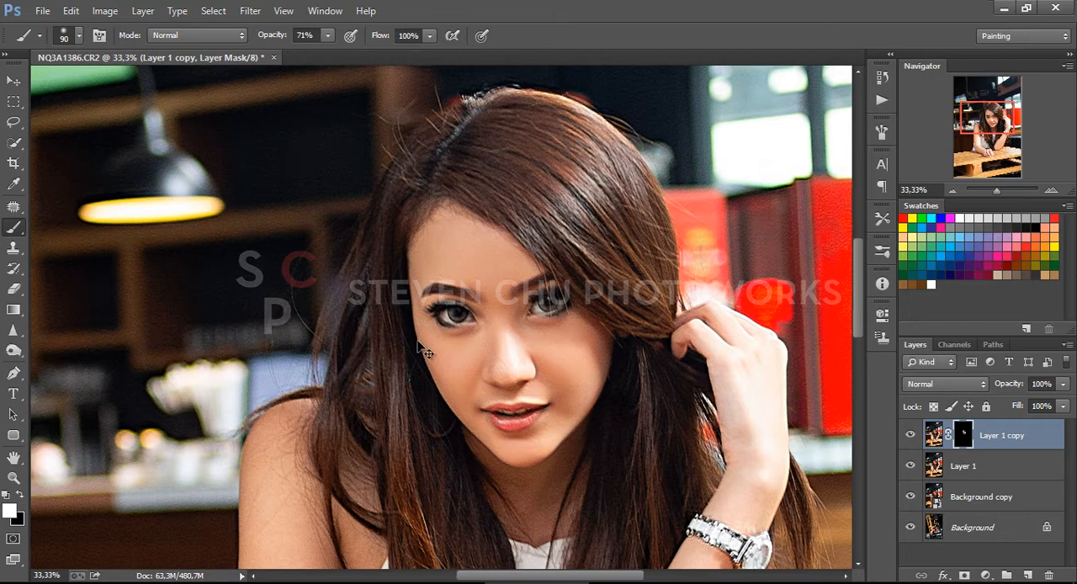
# Reveal the smoothing on the arms by painting the mask with the brush enlarged to 175
pyautogui.hotkey('ctrl', '-')
pyautogui.scroll(-5, 356, 375)
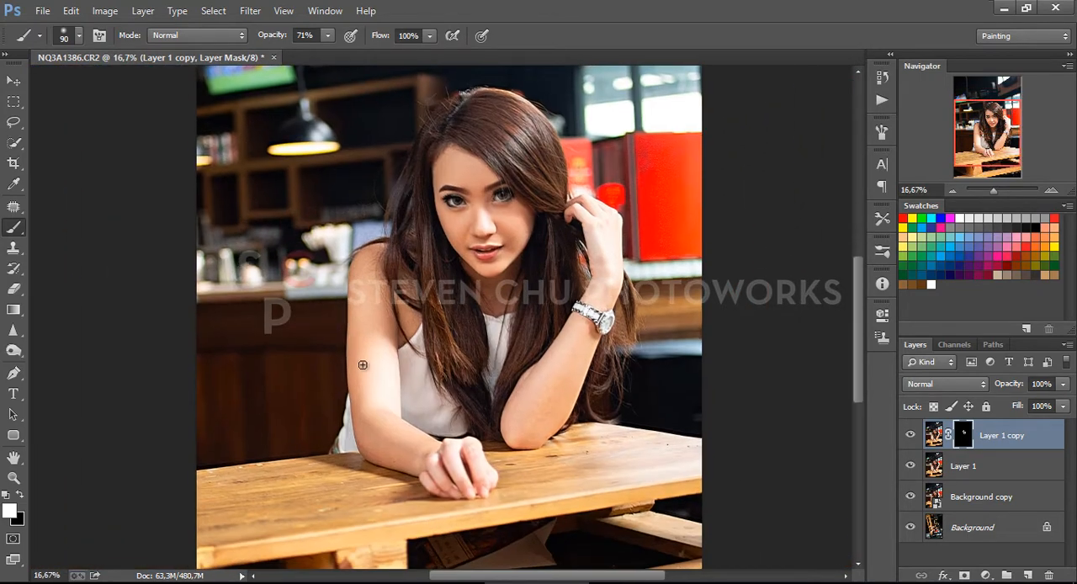
pyautogui.press(']')
pyautogui.press(']')
pyautogui.press(']')
pyautogui.press('[')
pyautogui.hotkey('ctrl', '-')
pyautogui.hotkey('ctrl', '+')
pyautogui.hotkey('ctrl', '+')
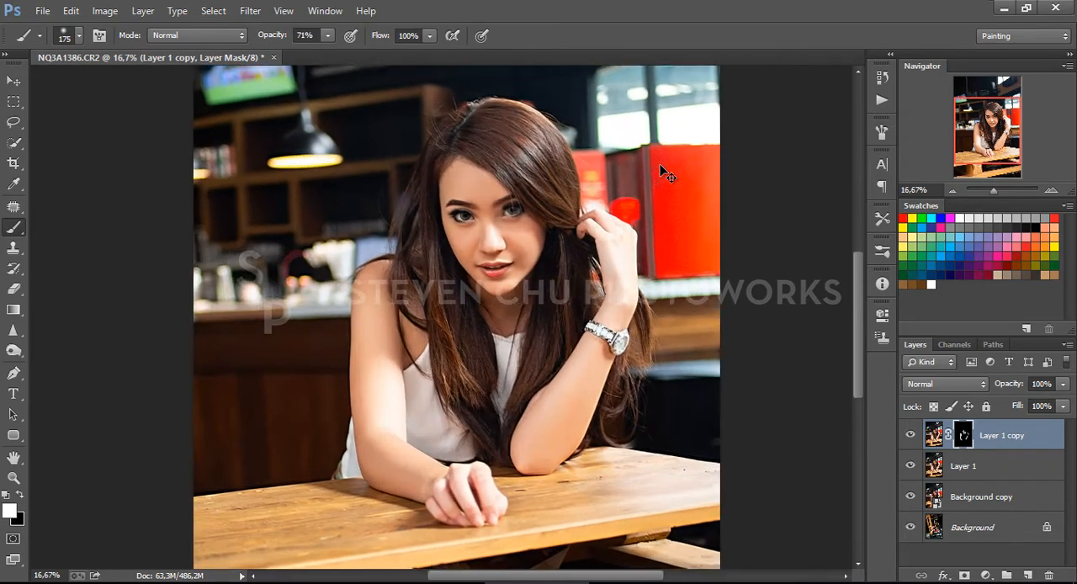
pyautogui.moveTo(466, 380); pyautogui.dragTo(337, 346)
pyautogui.hotkey('ctrl', '-')
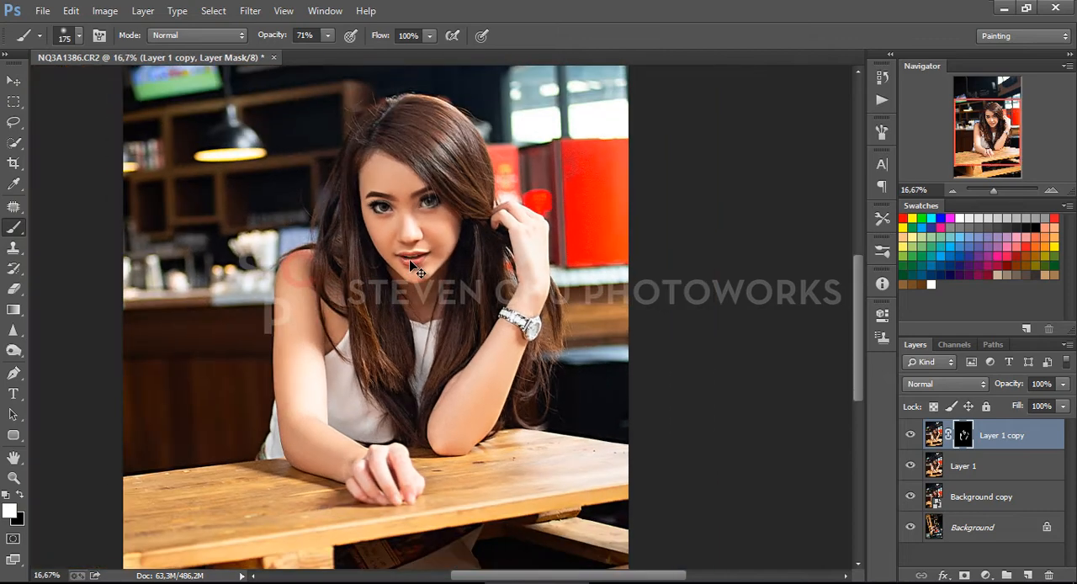
pyautogui.moveTo(466, 308); pyautogui.dragTo(573, 351)
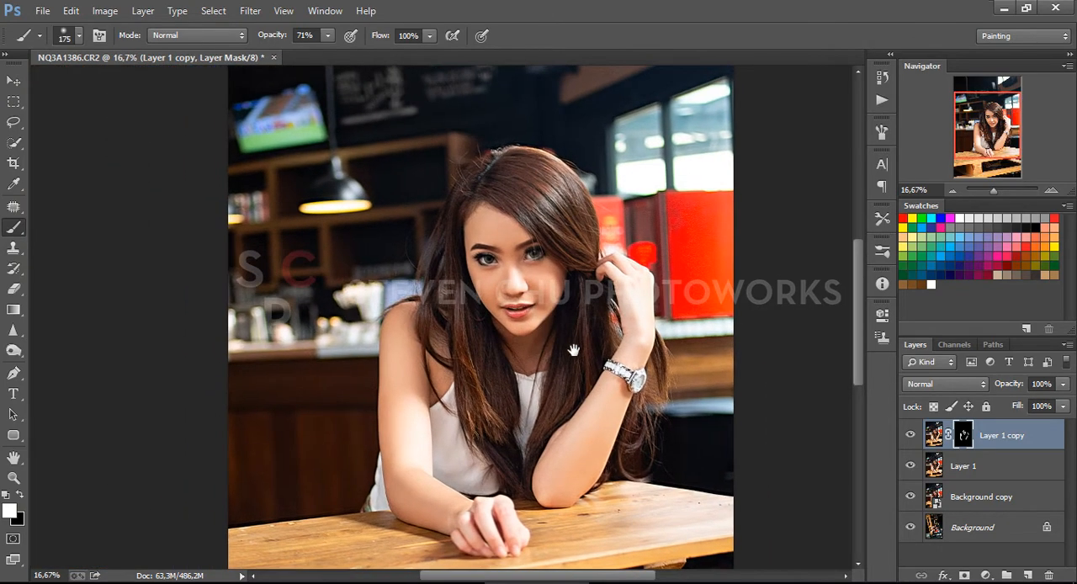
# Add a Curves adjustment layer above the smoothed copy and darken the midtones with an RGB point at input 136, output 121
pyautogui.hotkey('ctrl', '-')
pyautogui.hotkey('ctrl', '-')
pyautogui.hotkey('ctrl', '+')
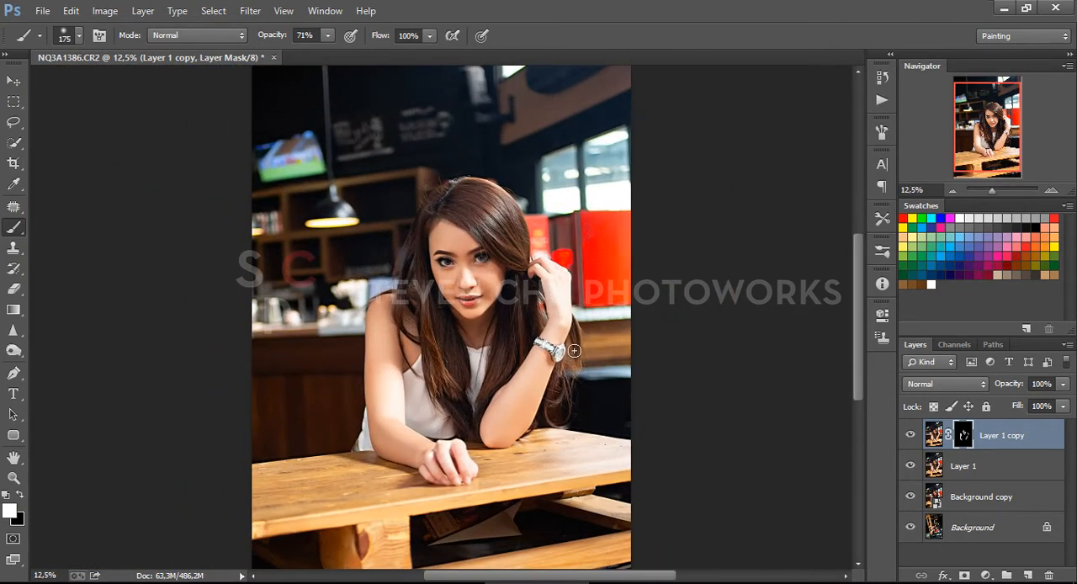
pyautogui.click(13, 80)
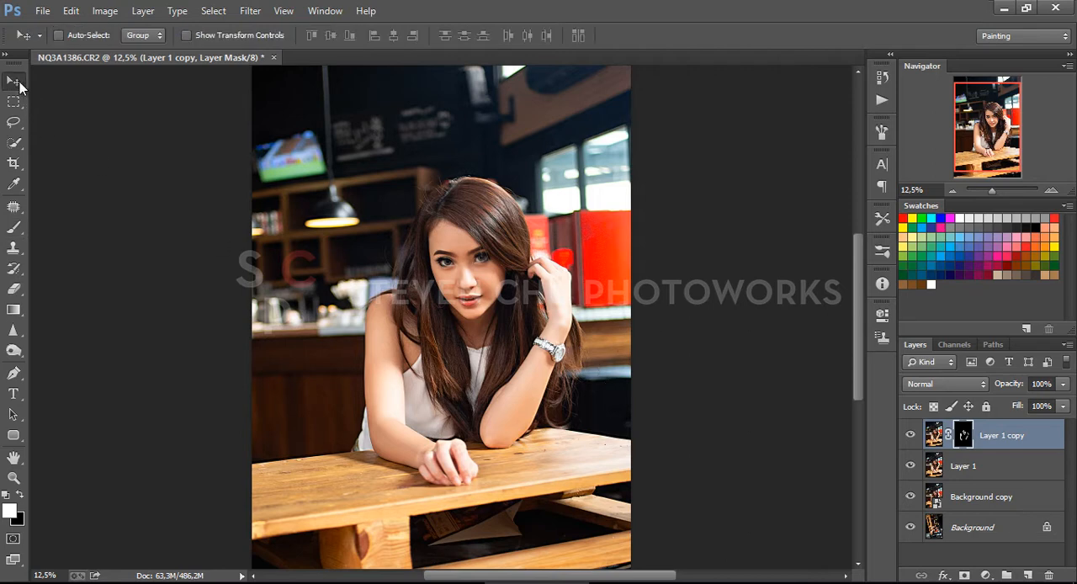
pyautogui.click(987, 575)
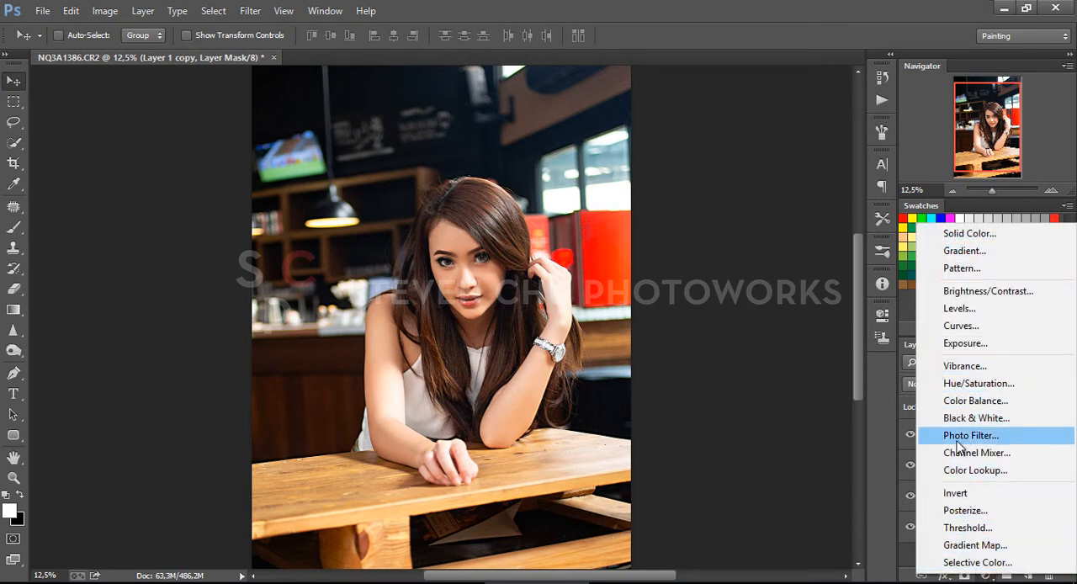
pyautogui.click(964, 334)
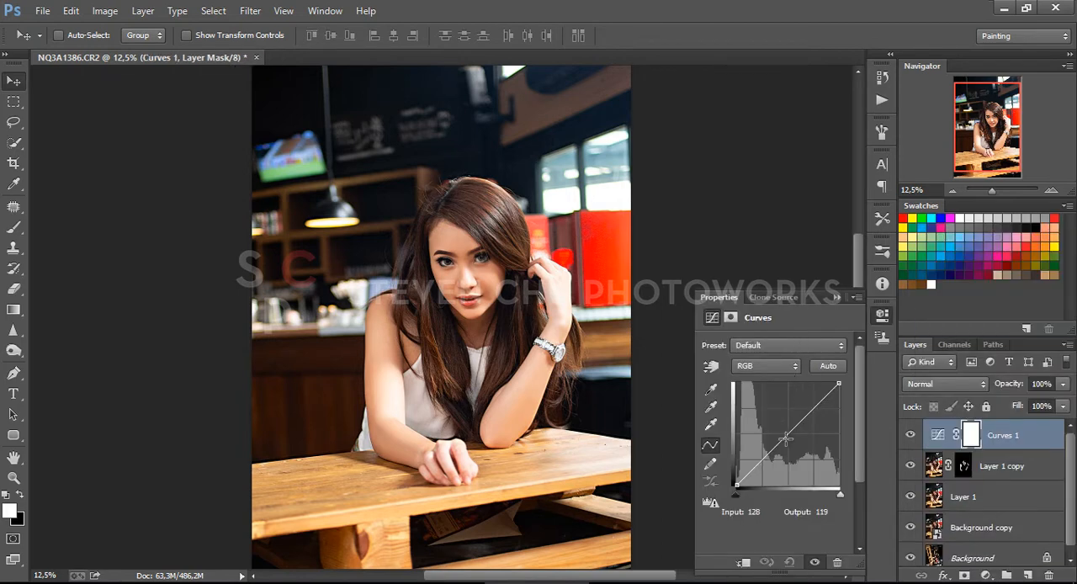
pyautogui.moveTo(788, 434); pyautogui.dragTo(792, 436)
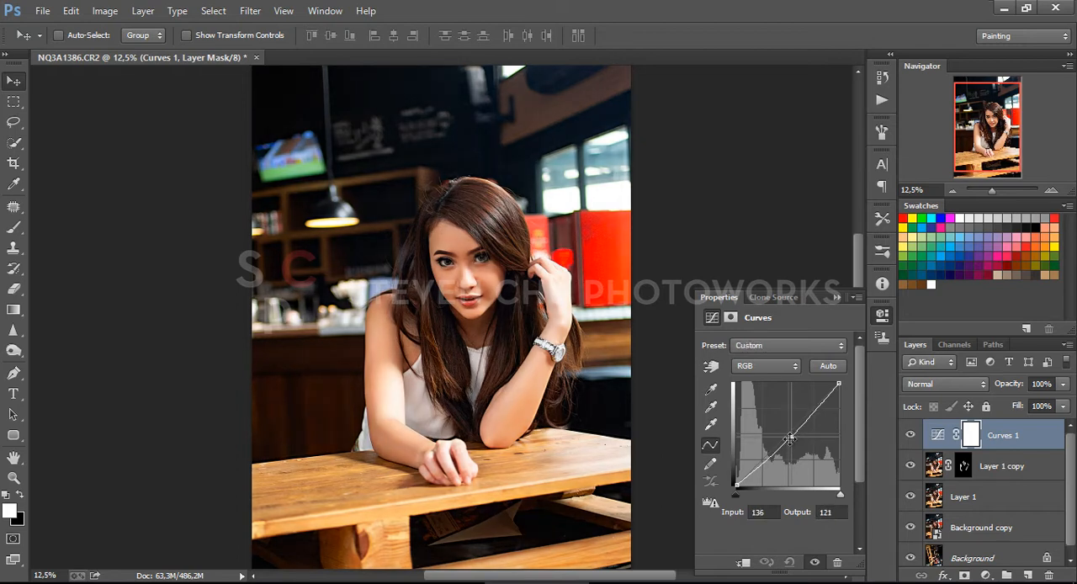
# Anchor the lower part of the RGB curve with shadow points and raise its black point to an output of about 16
pyautogui.click(763, 461)
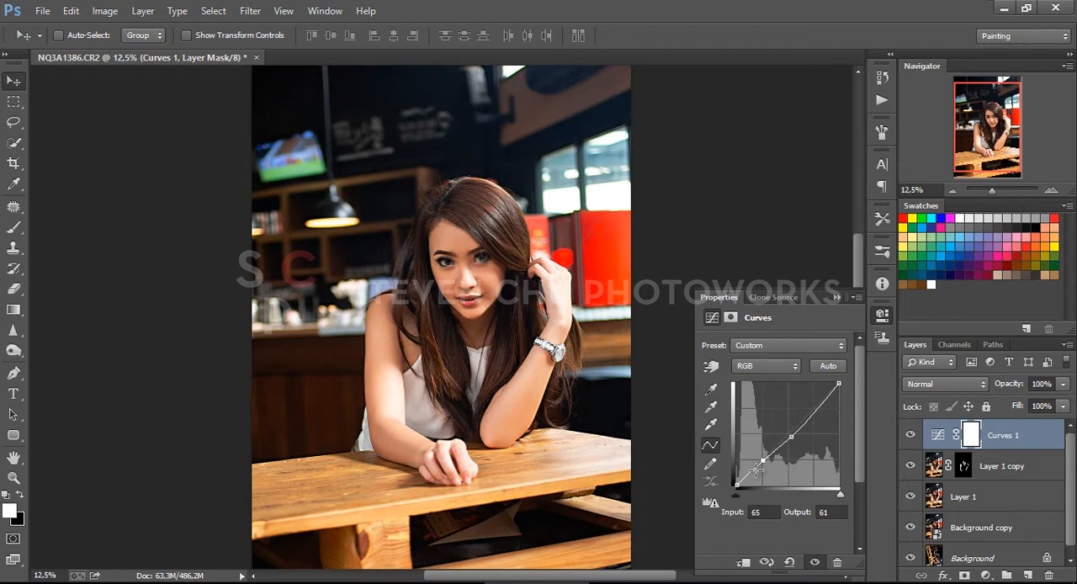
pyautogui.moveTo(762, 465); pyautogui.dragTo(737, 479)
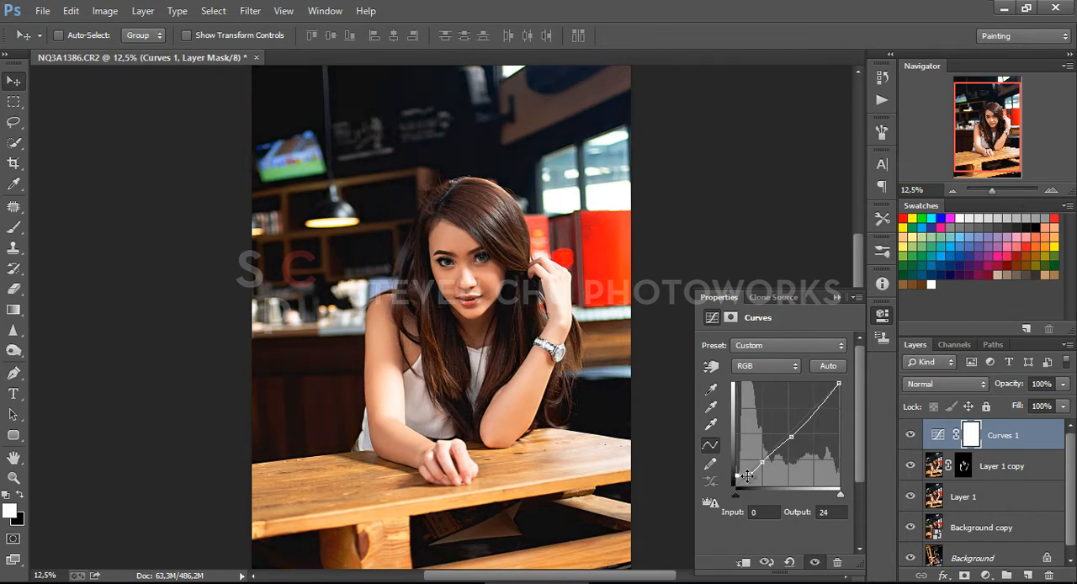
pyautogui.click(748, 475)
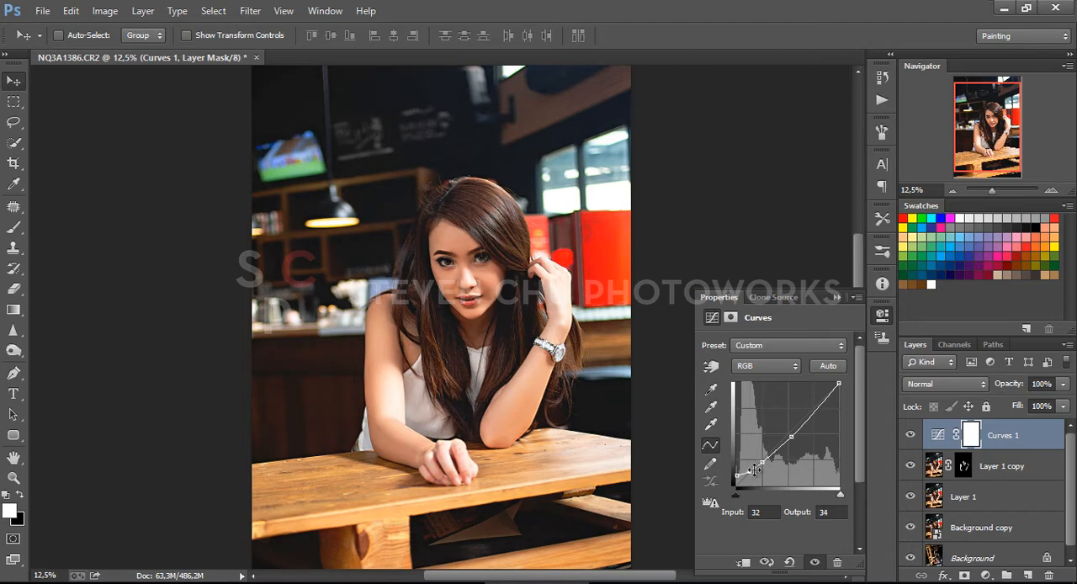
pyautogui.click(762, 462)
pyautogui.moveTo(761, 461); pyautogui.dragTo(792, 439)
pyautogui.click(765, 461)
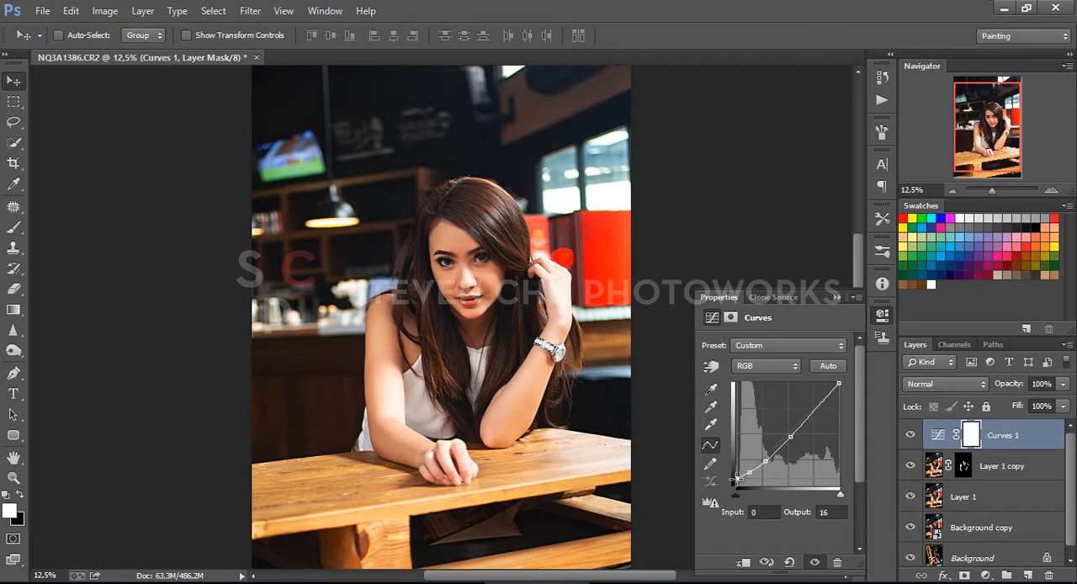
pyautogui.moveTo(737, 478); pyautogui.dragTo(736, 477)
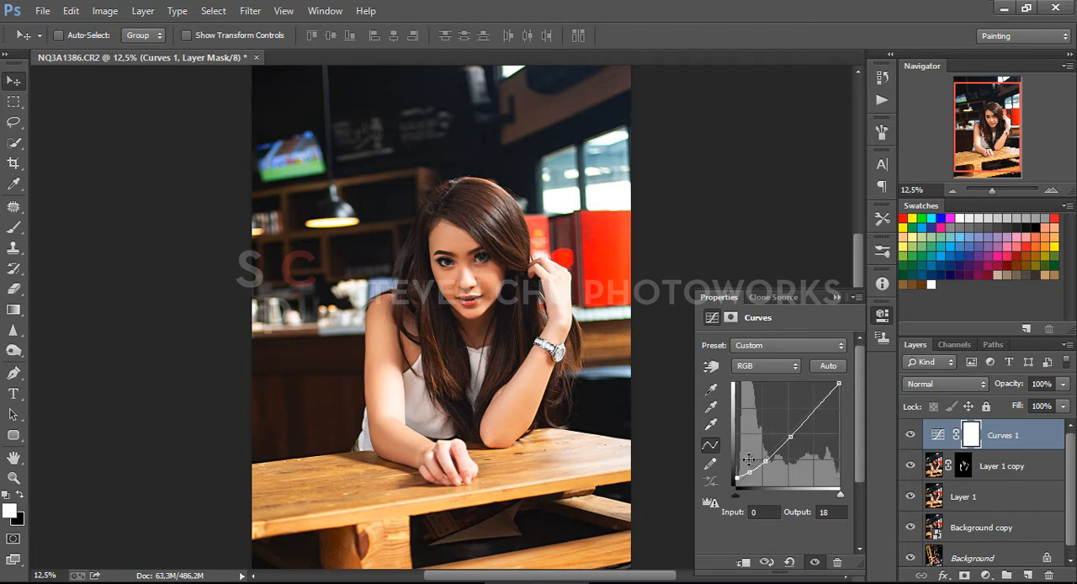
pyautogui.click(839, 297)
pyautogui.hotkey('ctrl', '-')
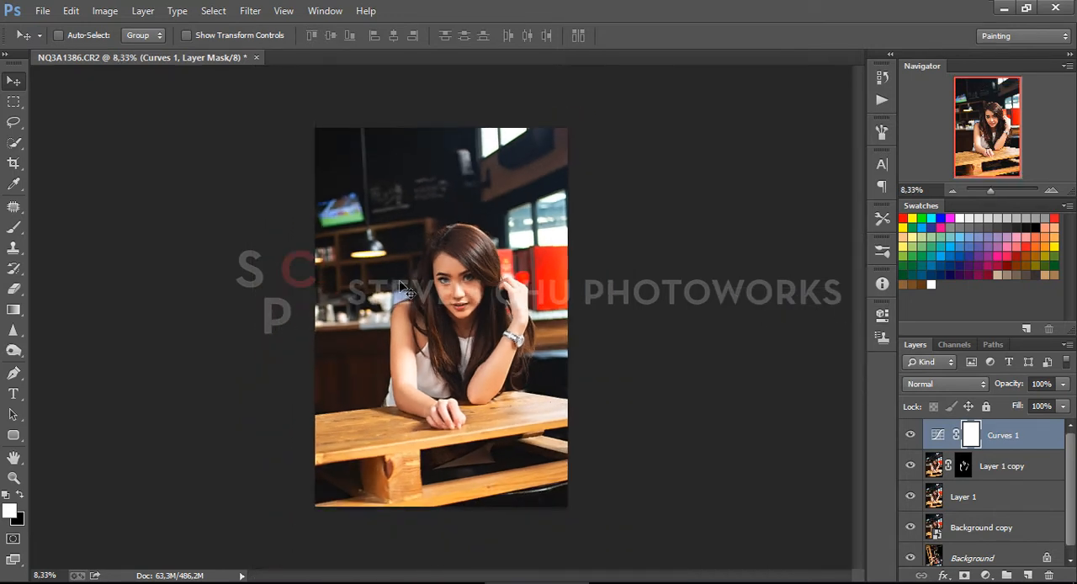
# Add a second Curves layer and mask it with a Color Range selection of sampled colors at fuzziness 94
pyautogui.click(986, 577)
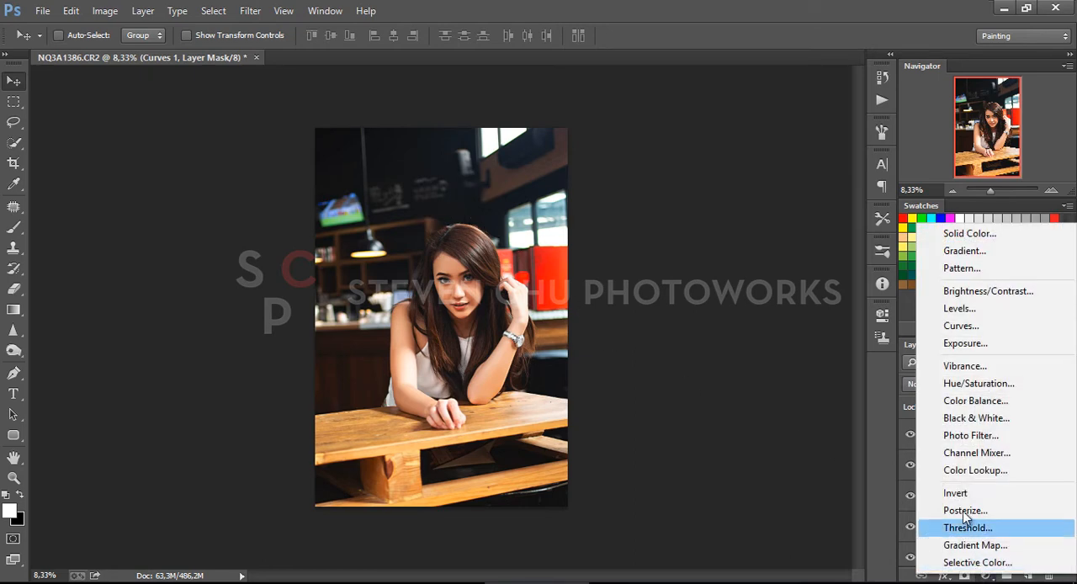
pyautogui.click(957, 332)
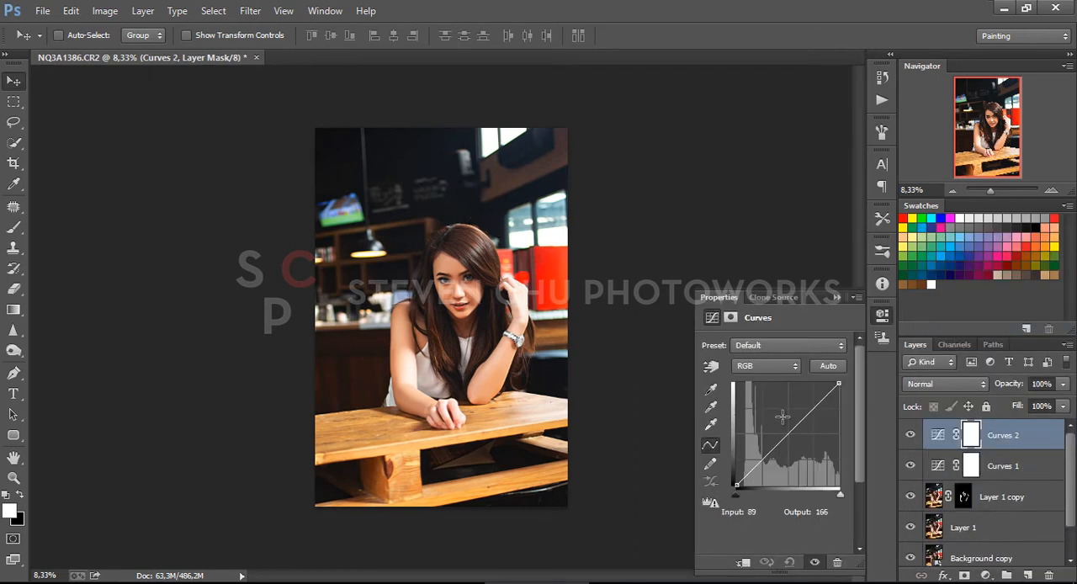
pyautogui.click(251, 13)
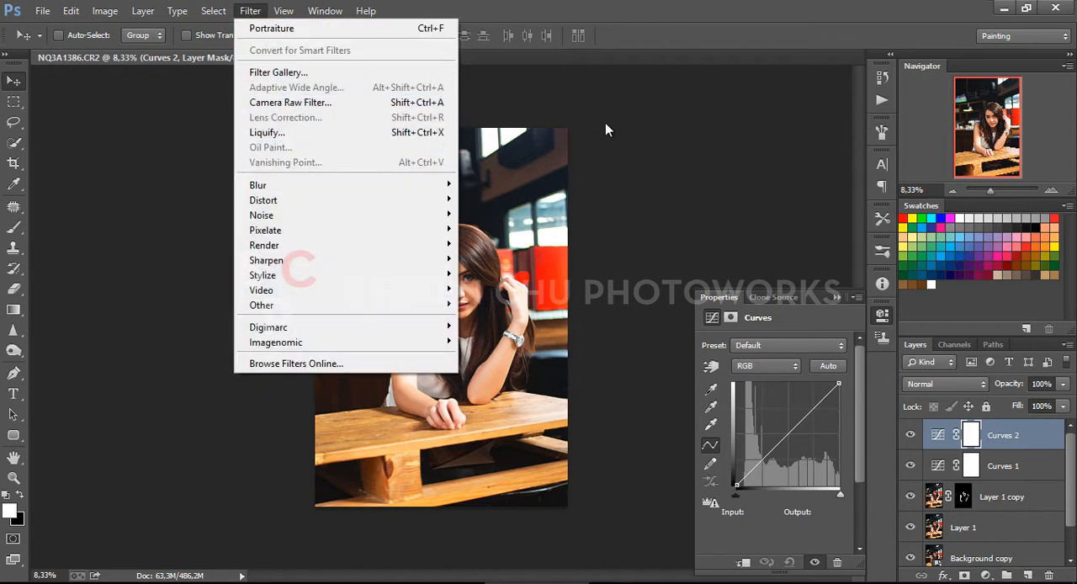
pyautogui.click(645, 116)
pyautogui.hotkey('ctrl', '+')
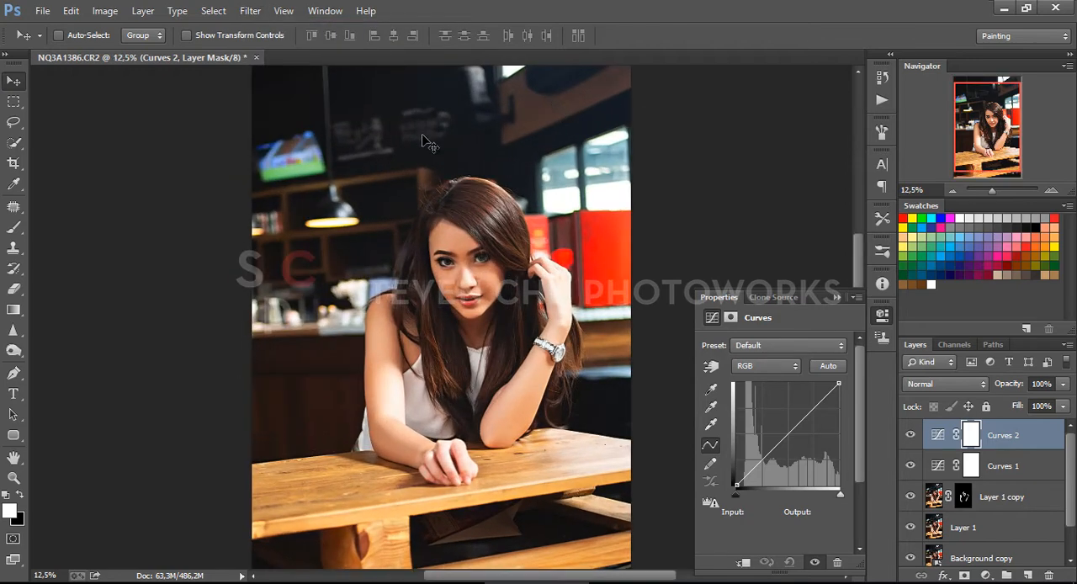
pyautogui.click(250, 10)
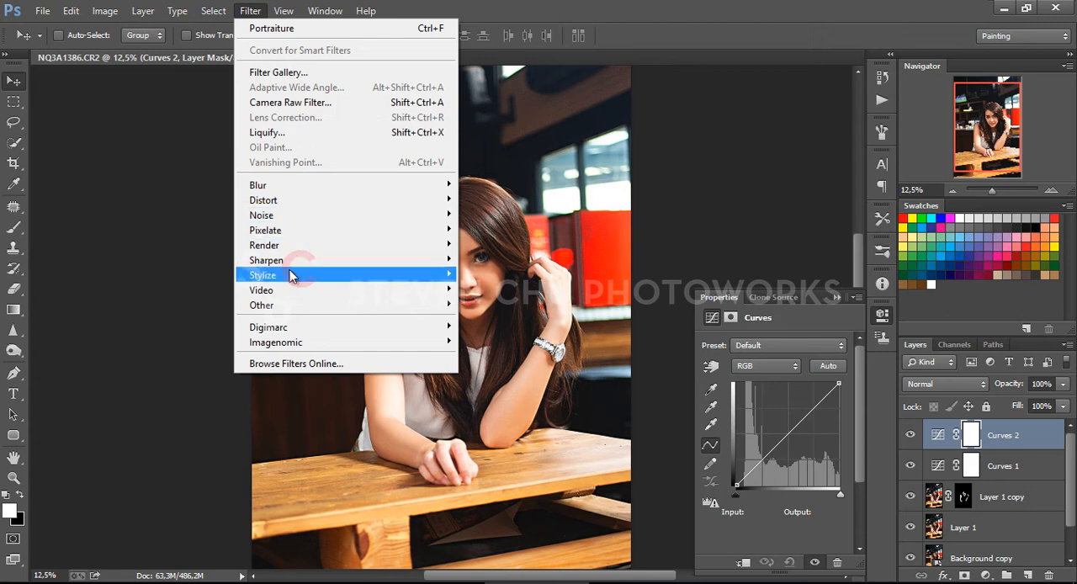
pyautogui.moveTo(208, 10)
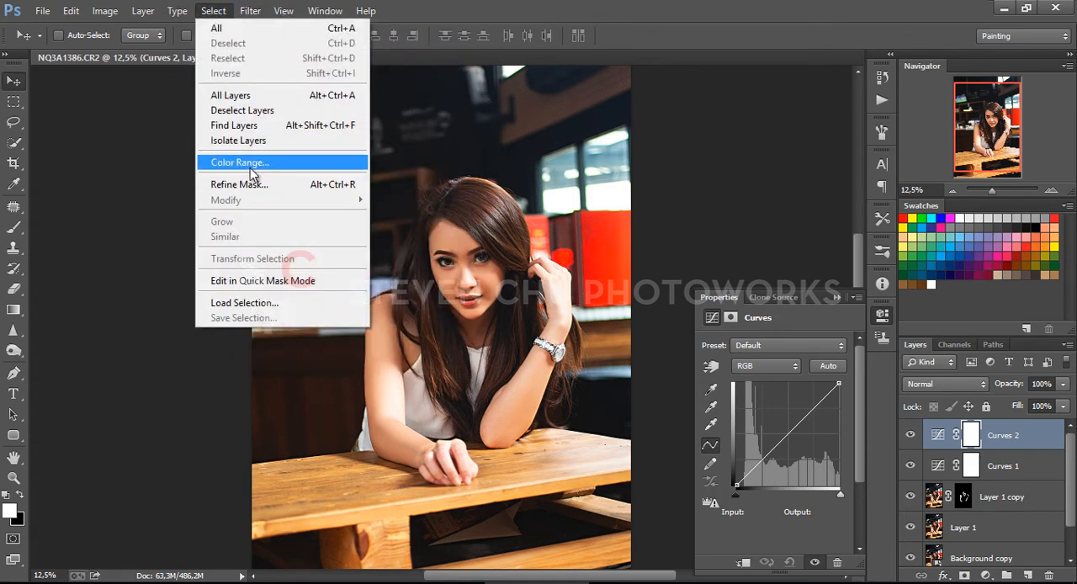
pyautogui.click(250, 169)
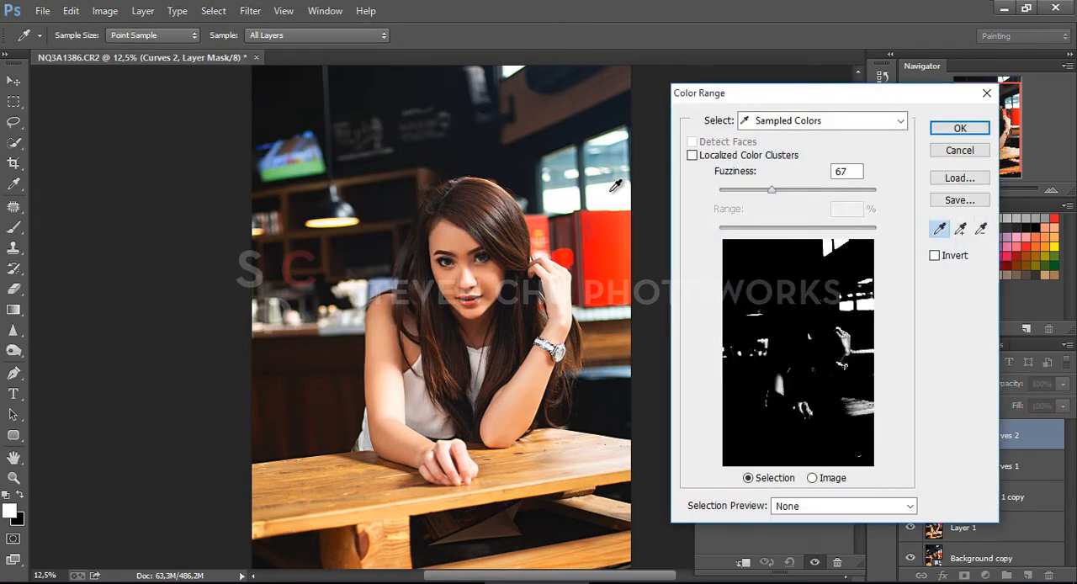
pyautogui.moveTo(771, 190); pyautogui.dragTo(793, 191)
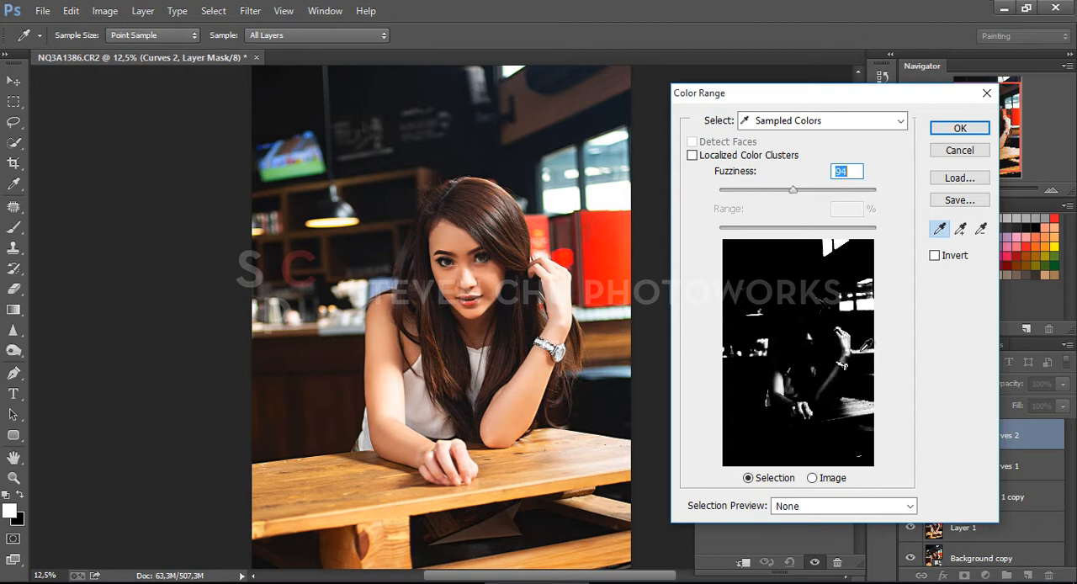
pyautogui.click(959, 128)
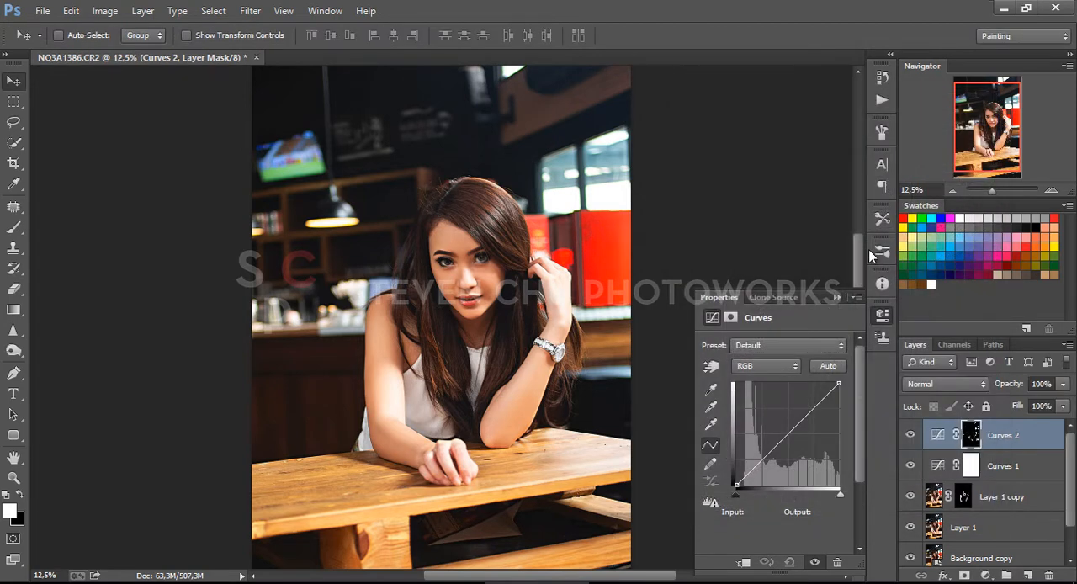
# Lower the midtones of the second curve's Red and Green channels, placing the green point at input 125, output 98
pyautogui.click(771, 367)
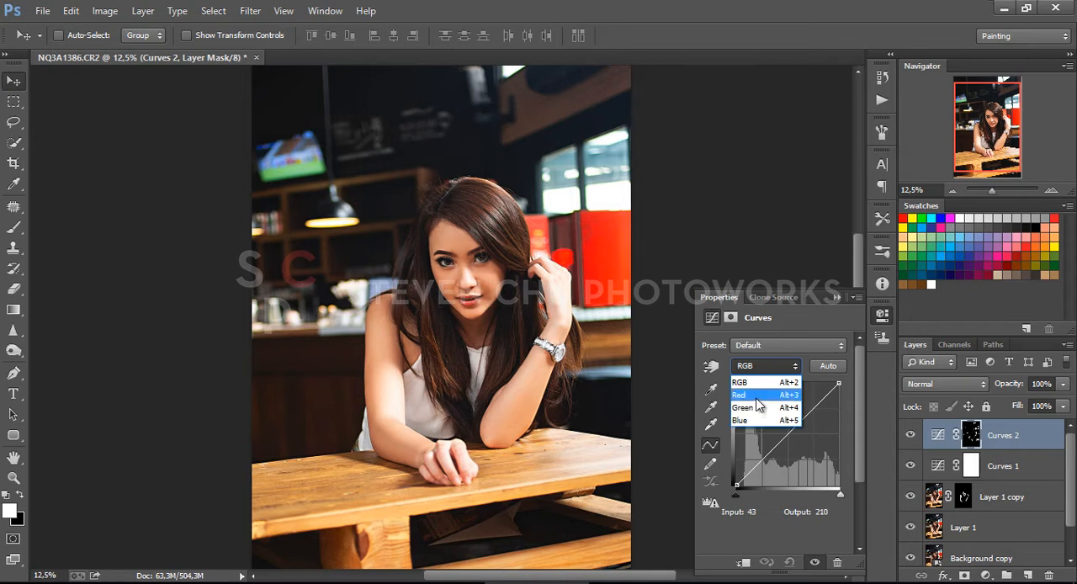
pyautogui.click(741, 394)
pyautogui.moveTo(787, 434)
pyautogui.mouseDown()
pyautogui.moveTo(755, 471)
pyautogui.moveTo(790, 448)
pyautogui.moveTo(793, 456)
pyautogui.moveTo(786, 429)
pyautogui.moveTo(785, 445)
pyautogui.mouseUp()
pyautogui.click(768, 416)
pyautogui.click(766, 365)
pyautogui.click(769, 409)
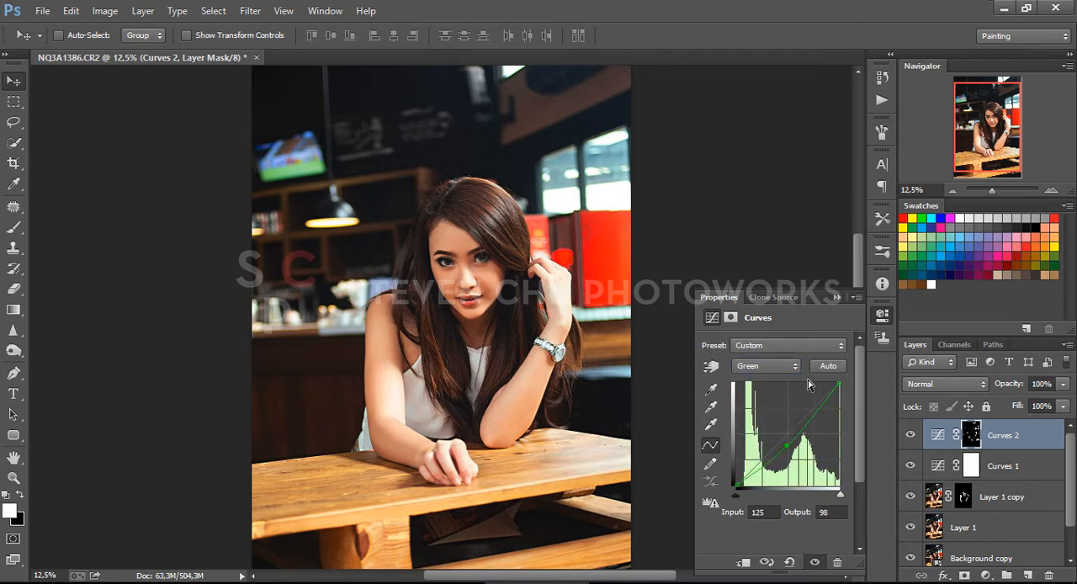
pyautogui.click(837, 297)
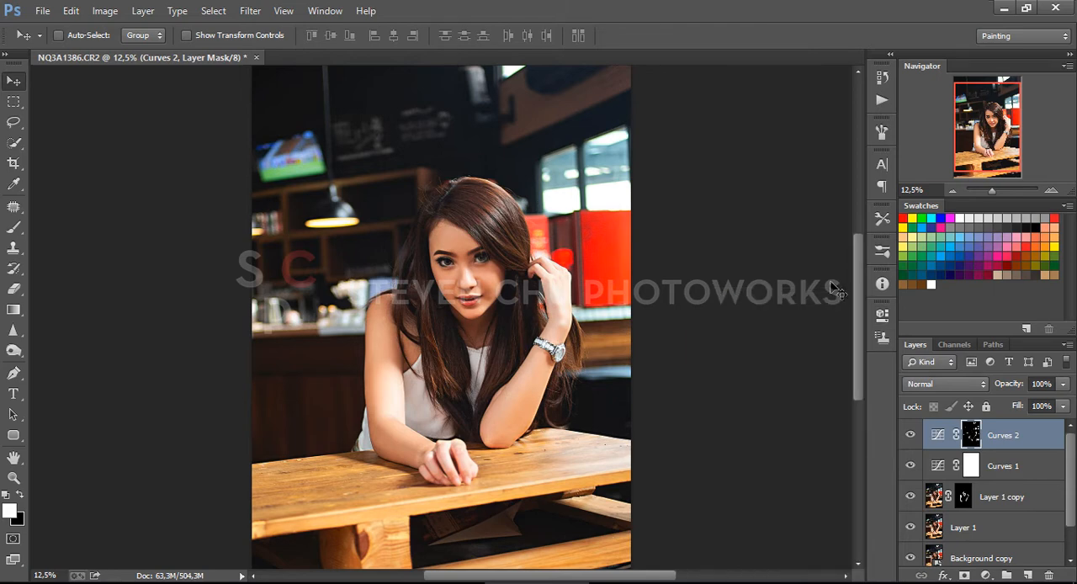
pyautogui.hotkey('ctrl', '-')
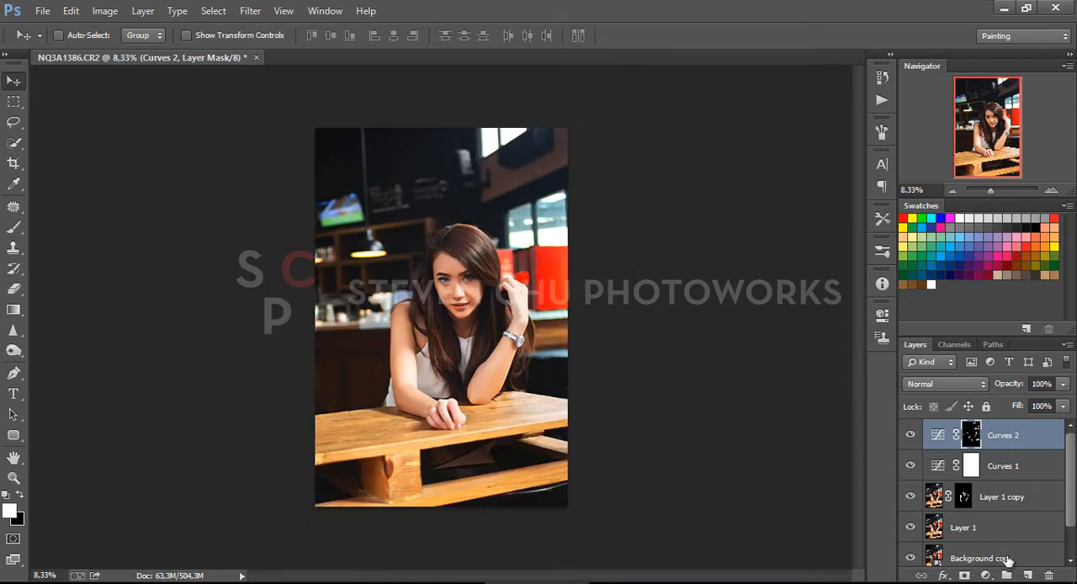
# Add a Color Lookup adjustment layer above the curves and apply the 2Strip.look 3DLUT file
pyautogui.click(987, 575)
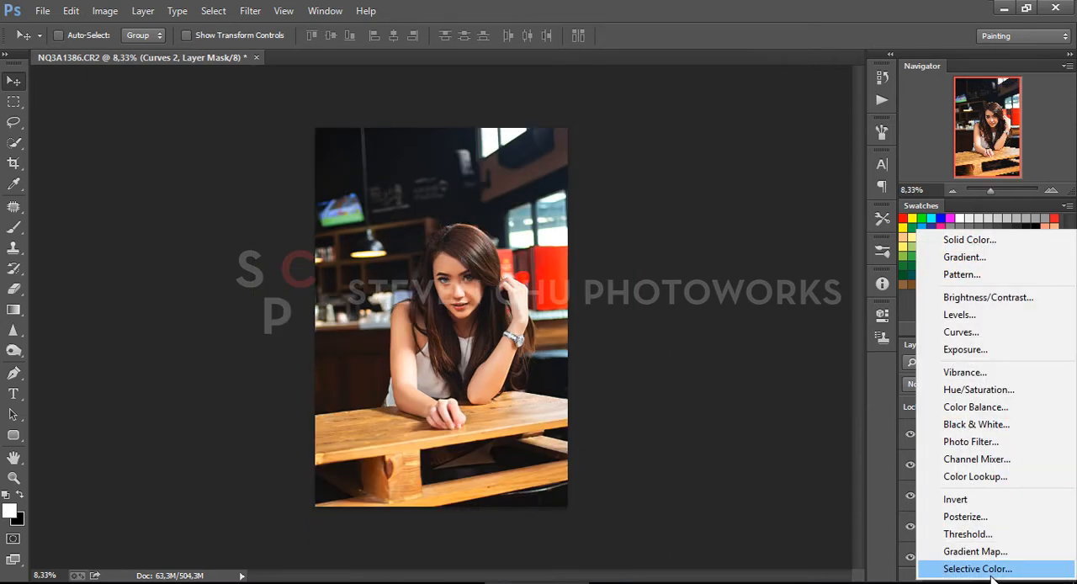
pyautogui.click(981, 477)
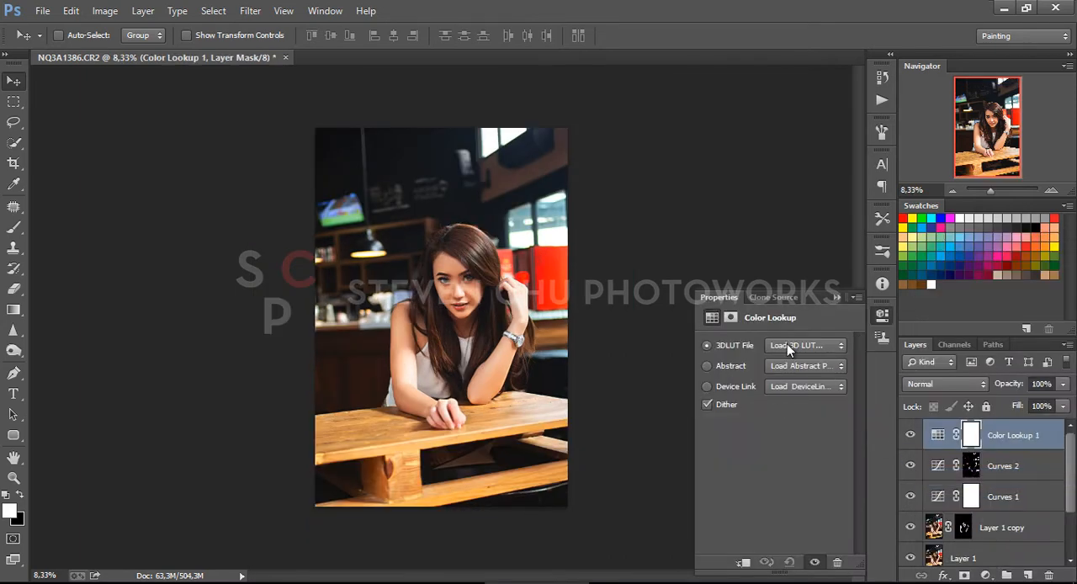
pyautogui.click(786, 346)
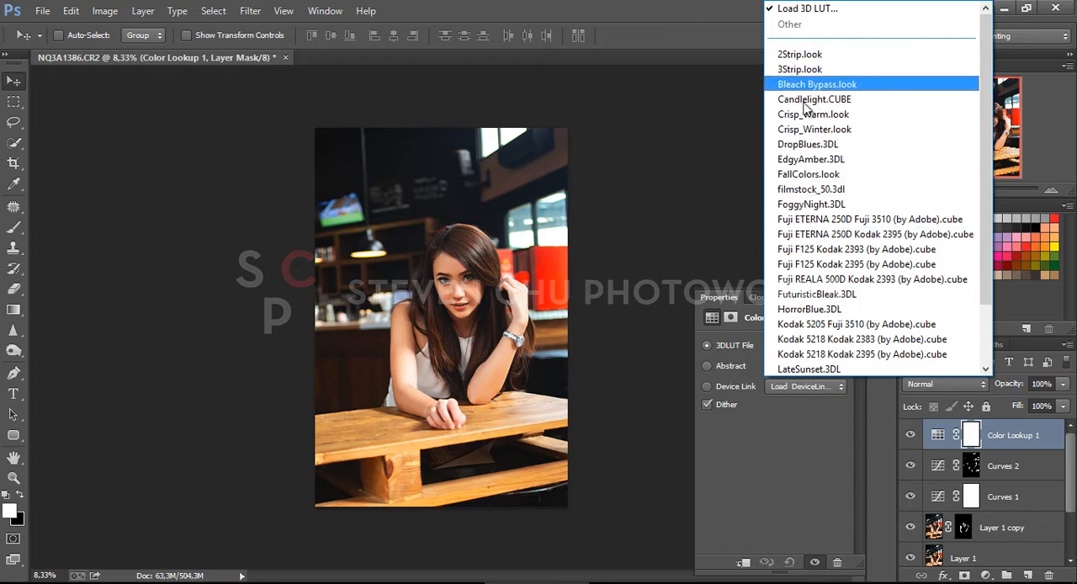
pyautogui.click(800, 54)
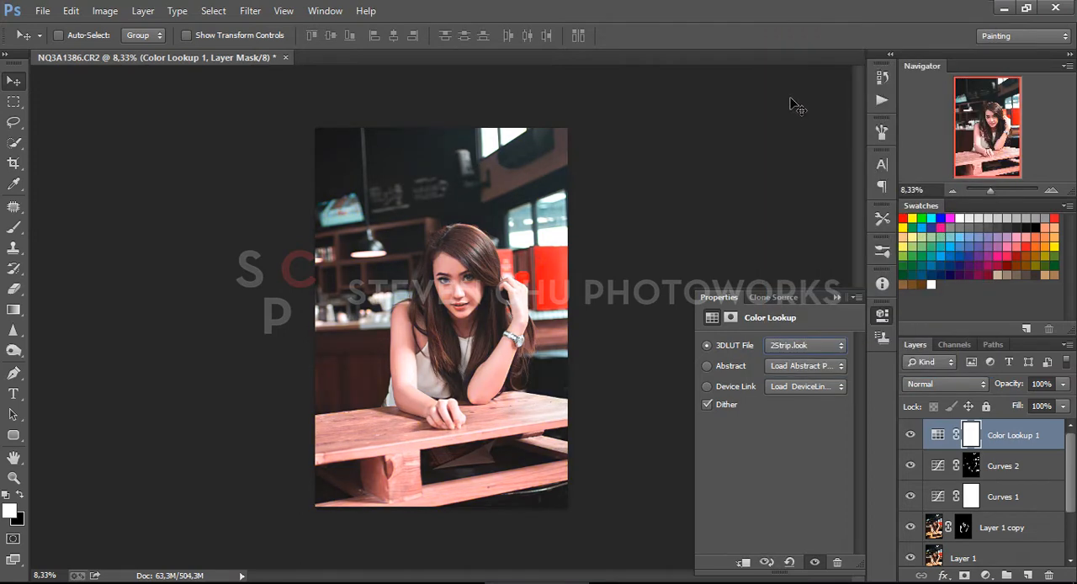
# Try the successive 3DLUT looks on the Color Lookup layer and settle on Kodak 5218 Kodak 2395 (by Adobe).cube
pyautogui.press('Down')
pyautogui.press('Down')
pyautogui.press('Down')
pyautogui.press('Down')
pyautogui.press('Down')
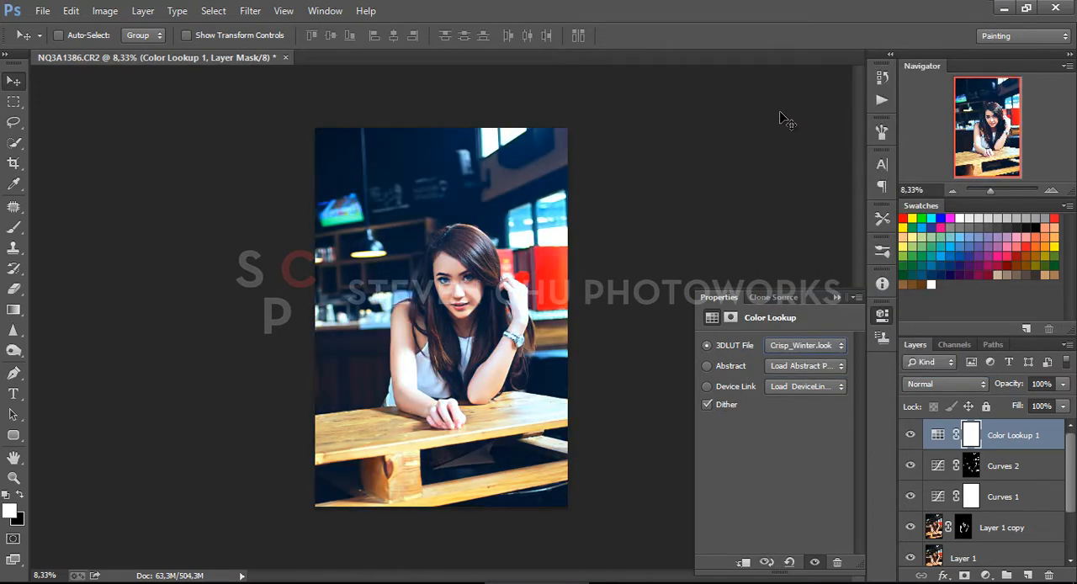
pyautogui.press('Down')
pyautogui.press('Down')
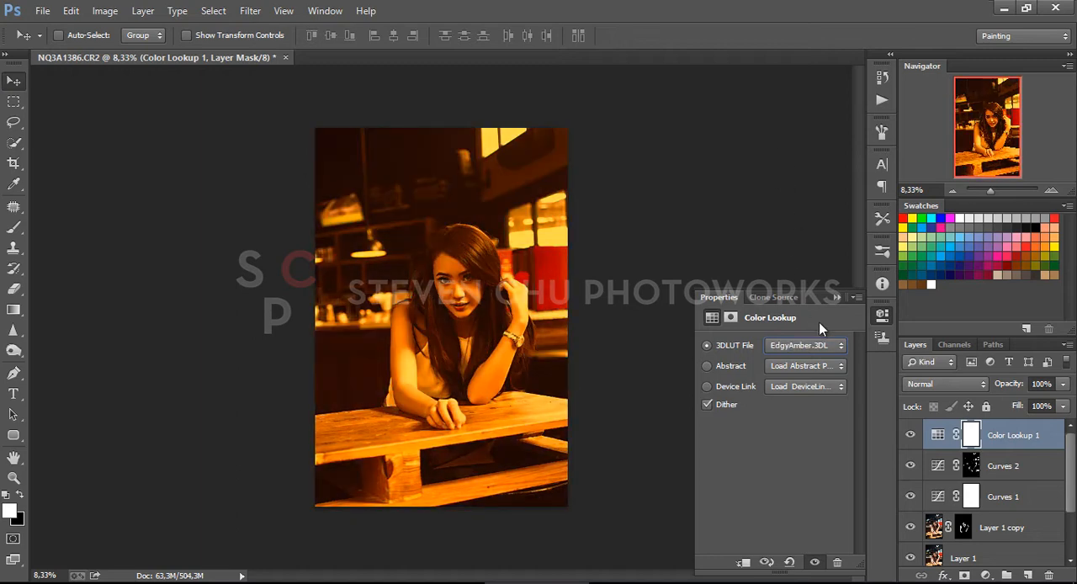
pyautogui.press('Down')
pyautogui.press('Down')
pyautogui.press('Down')
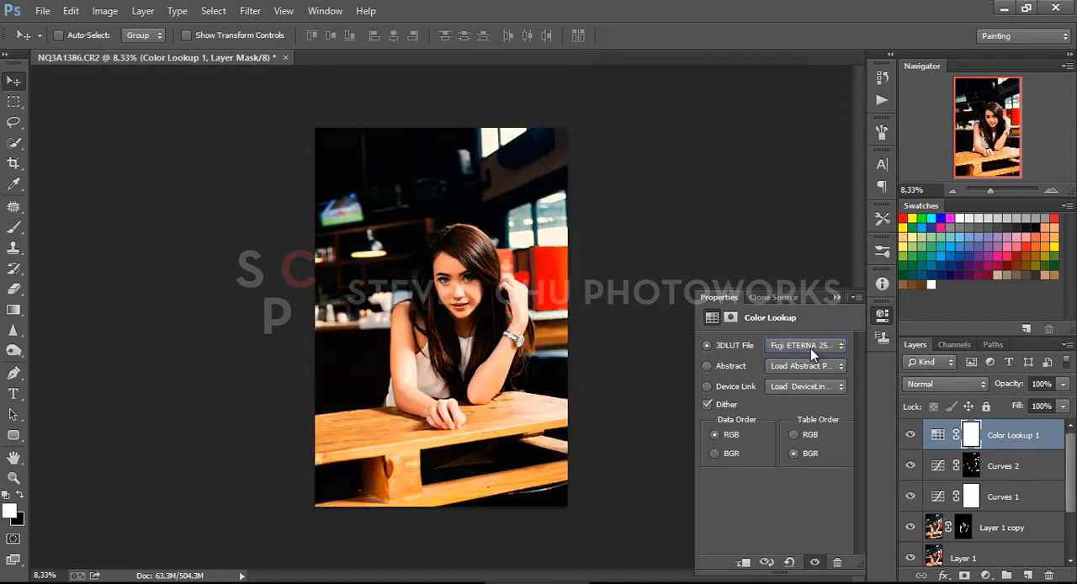
pyautogui.press('Down')
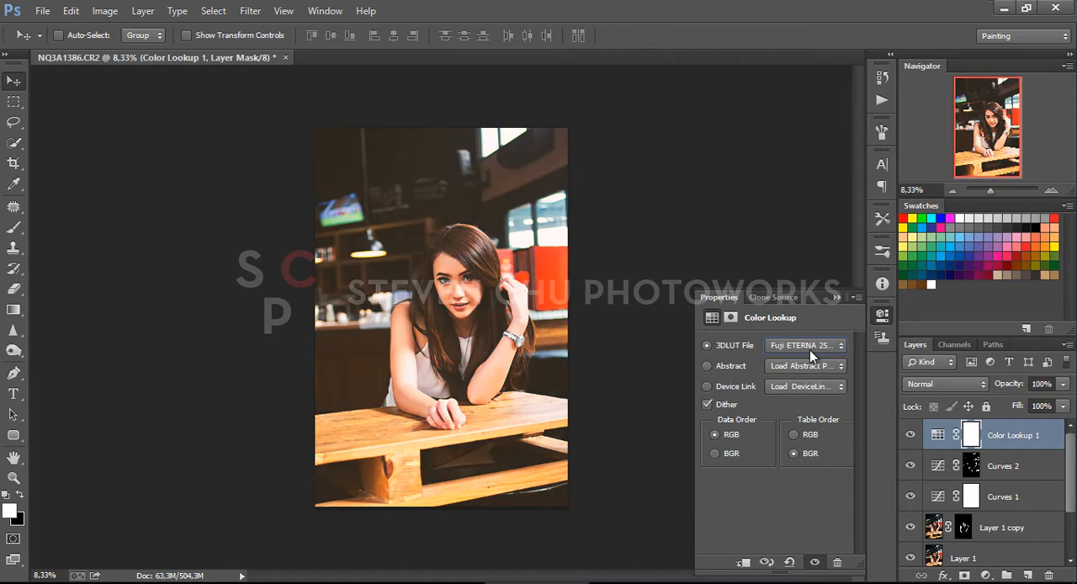
pyautogui.press('Down')
pyautogui.press('Down')
pyautogui.press('Down')
pyautogui.press('Down')
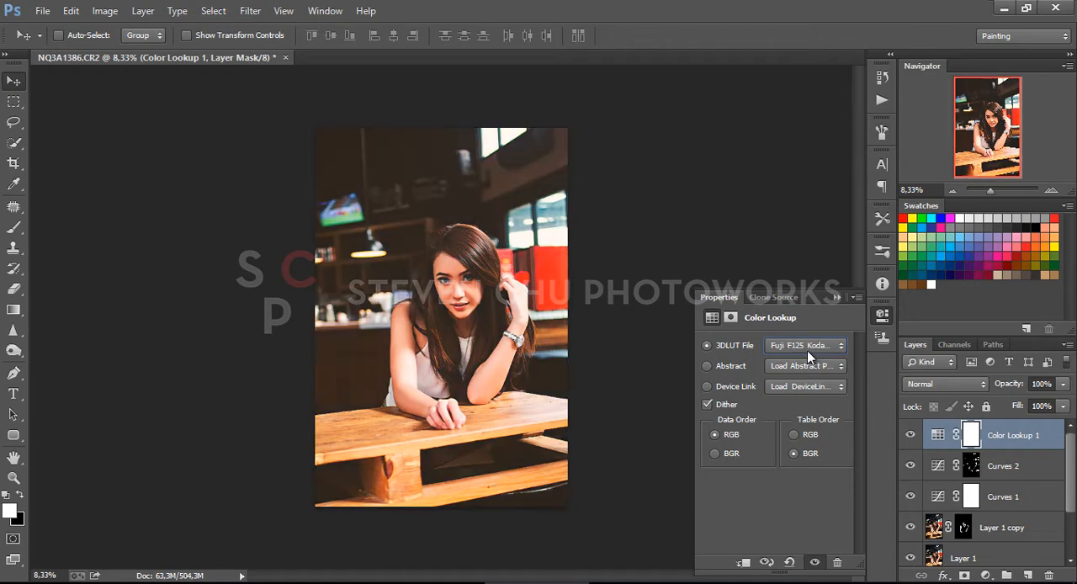
pyautogui.press('Down')
pyautogui.press('Down')
pyautogui.press('Down')
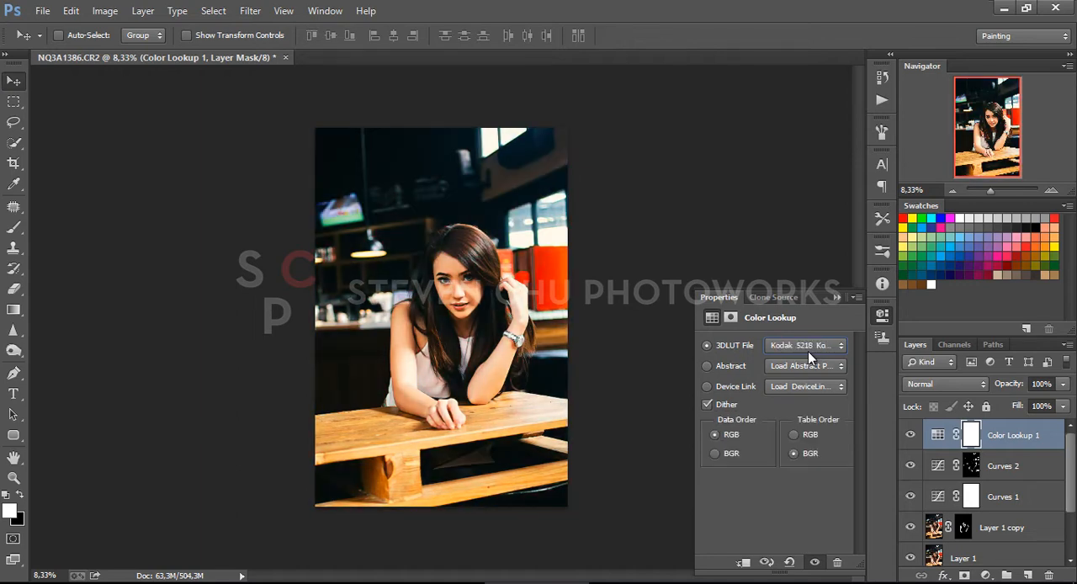
pyautogui.press('Down')
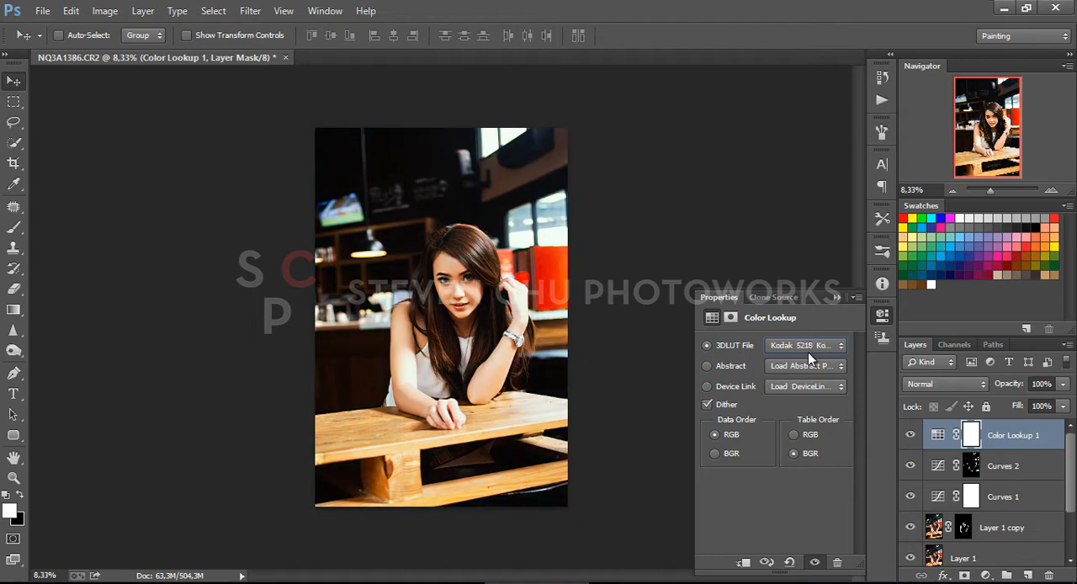
pyautogui.click(837, 298)
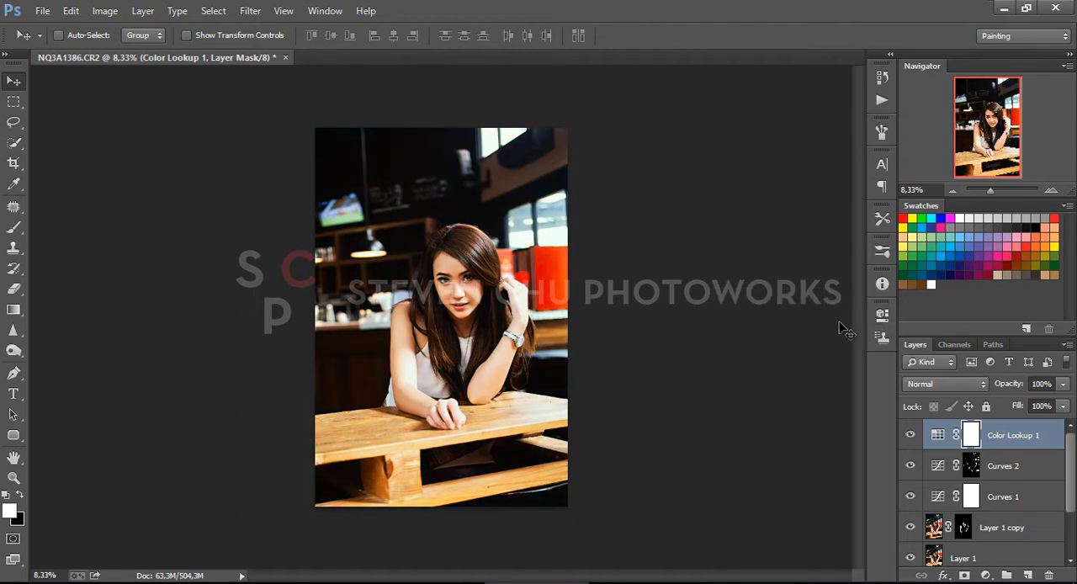
# Lower the Color Lookup layer's opacity to 25%
pyautogui.click(1063, 384)
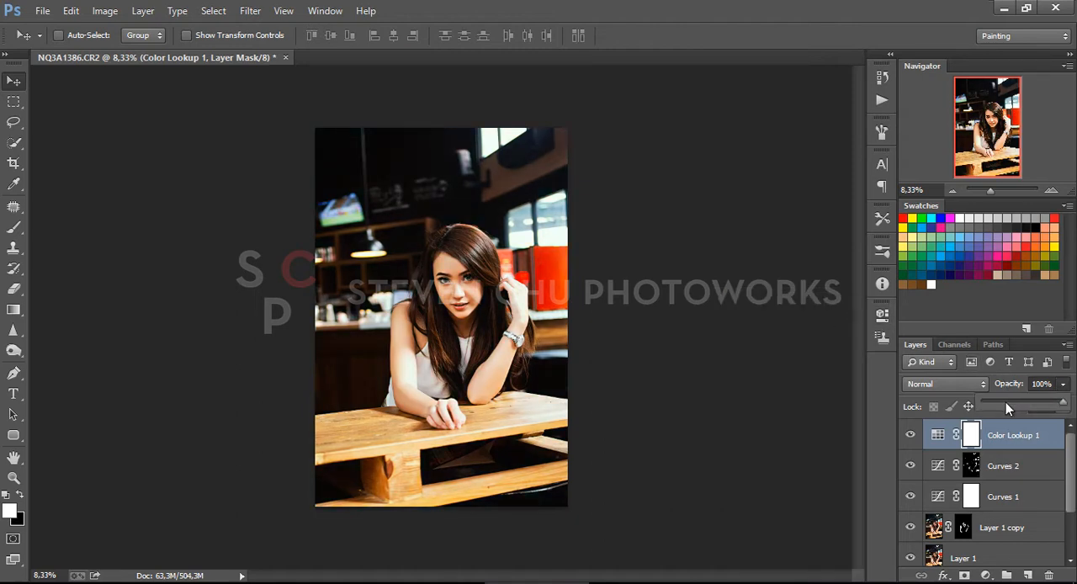
pyautogui.moveTo(1006, 403); pyautogui.dragTo(999, 403)
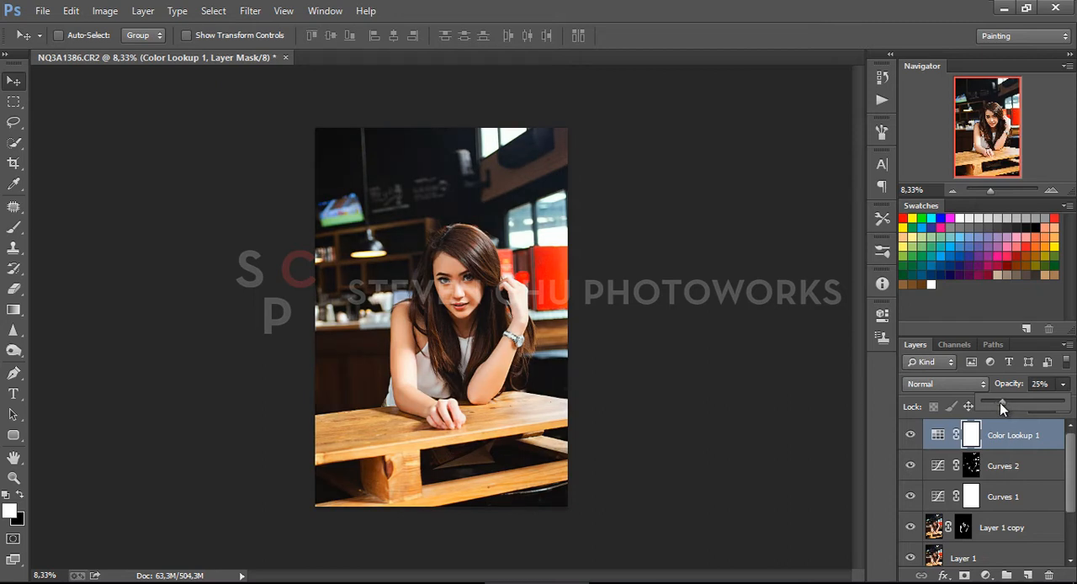
pyautogui.click(639, 386)
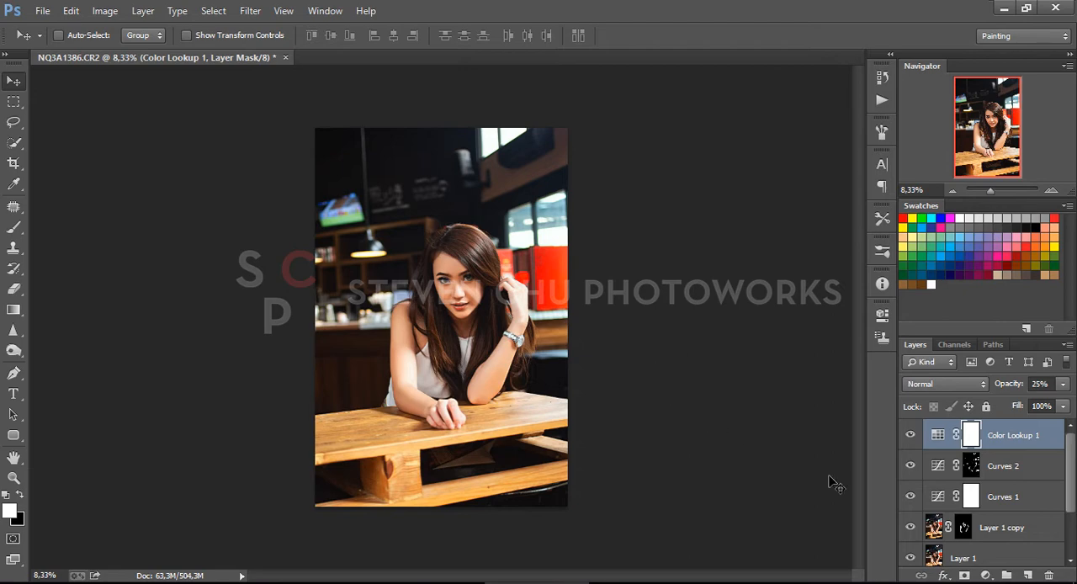
# Add a Color Balance adjustment layer above the Color Lookup layer and shift its midtones toward cyan
pyautogui.click(987, 576)
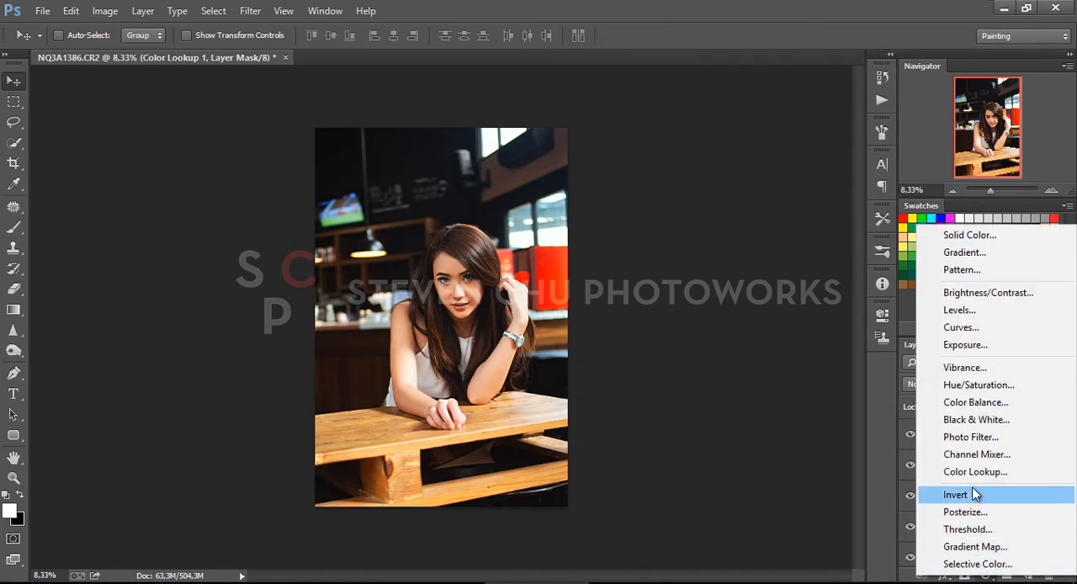
pyautogui.click(975, 403)
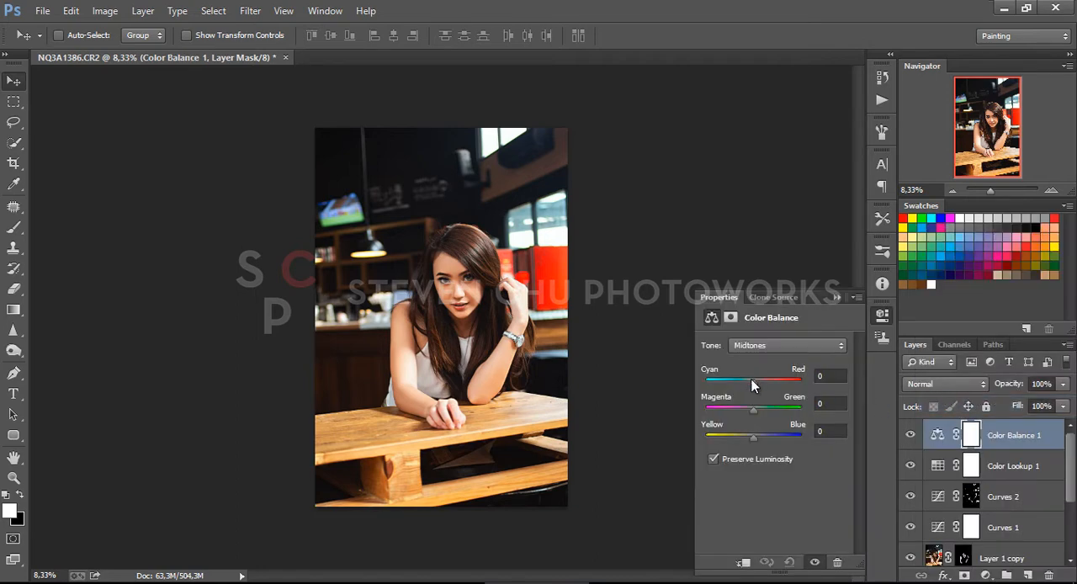
pyautogui.moveTo(747, 378); pyautogui.dragTo(745, 388)
pyautogui.moveTo(759, 437); pyautogui.dragTo(755, 412)
# Adjust the Color Balance layer's other tonal ranges, setting Shadows to Cyan-Red -2, Magenta-Green +2 and Yellow-Blue -2
pyautogui.click(757, 346)
pyautogui.click(755, 387)
pyautogui.moveTo(750, 438); pyautogui.dragTo(755, 438)
pyautogui.moveTo(755, 383); pyautogui.dragTo(753, 441)
pyautogui.click(757, 346)
pyautogui.click(757, 353)
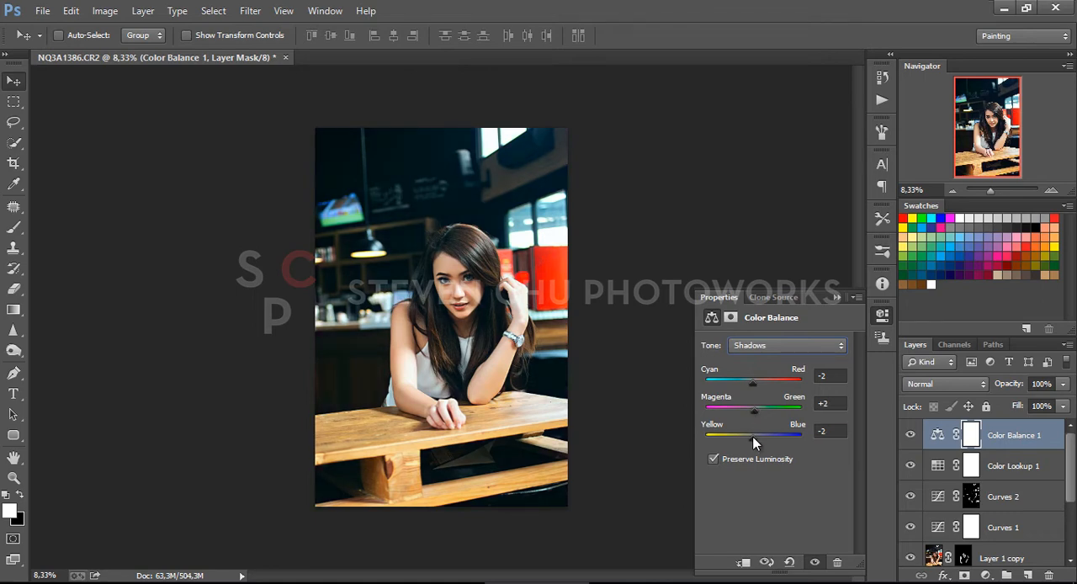
pyautogui.click(837, 298)
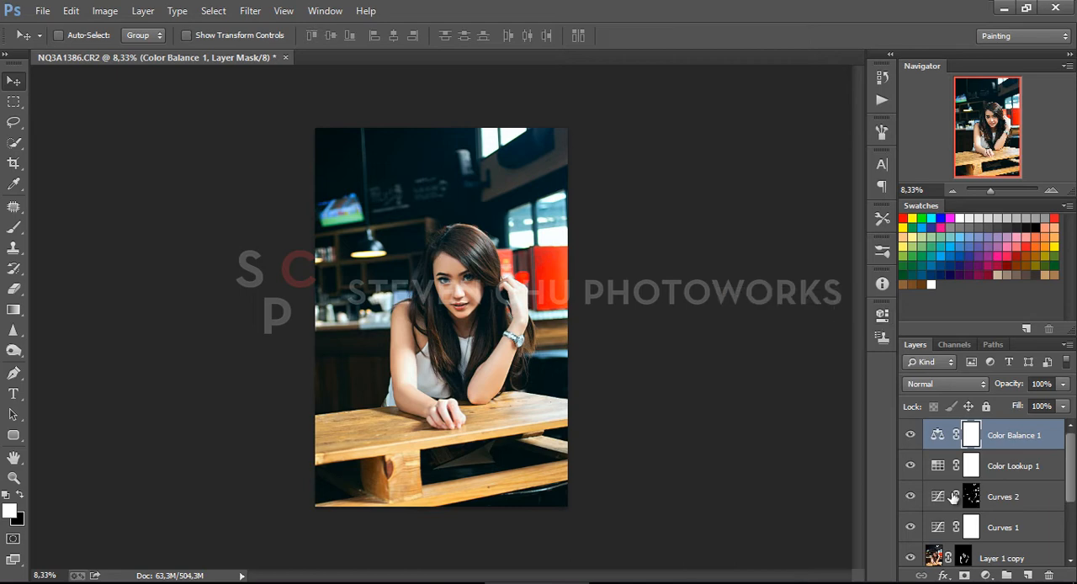
# Add a Hue/Saturation adjustment layer and set its Reds to Hue -32, Saturation -72 and Lightness -14
pyautogui.click(986, 576)
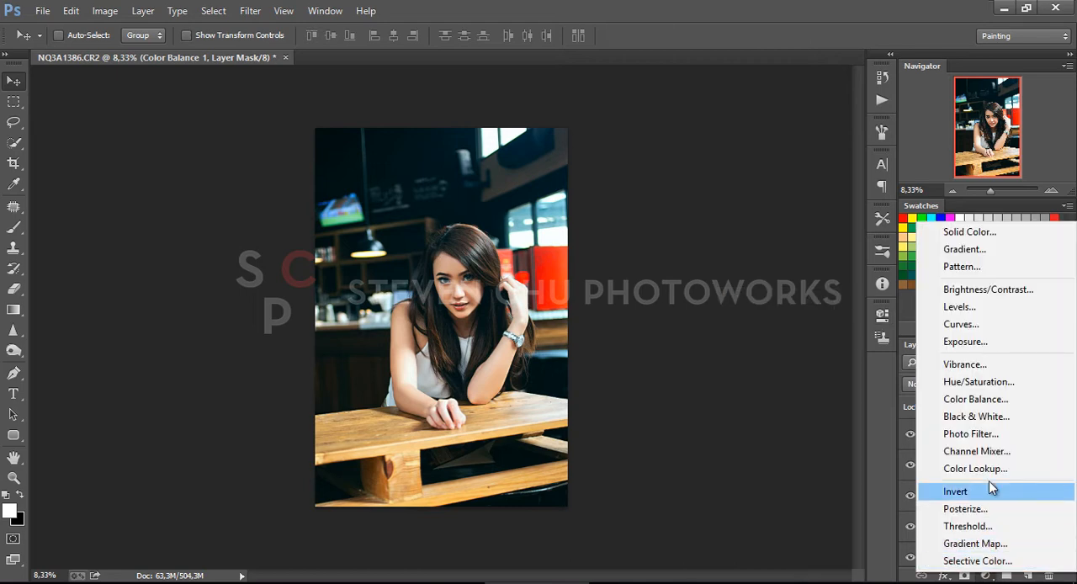
pyautogui.click(976, 383)
pyautogui.click(789, 365)
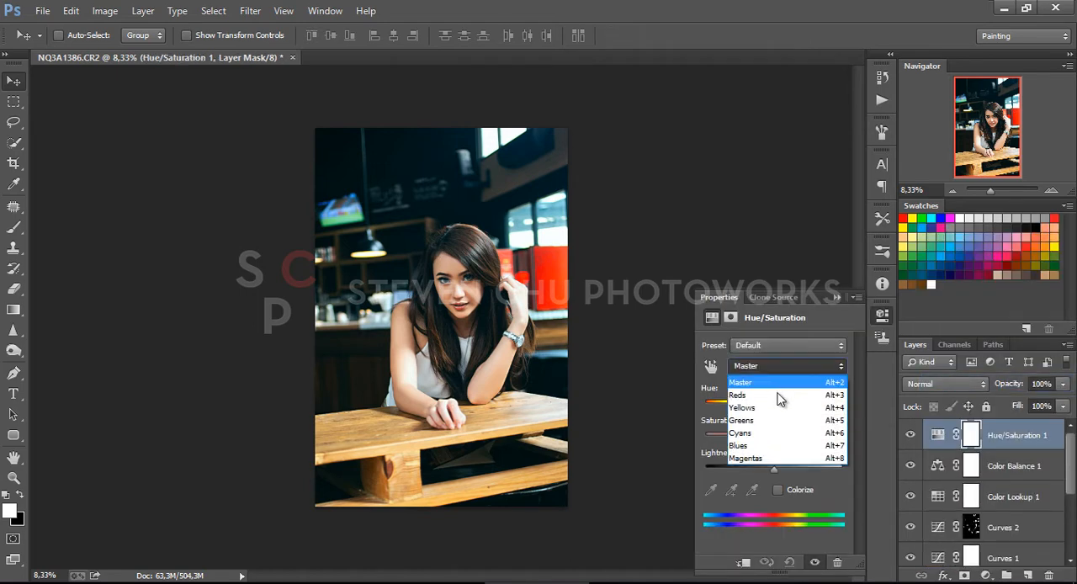
pyautogui.click(776, 398)
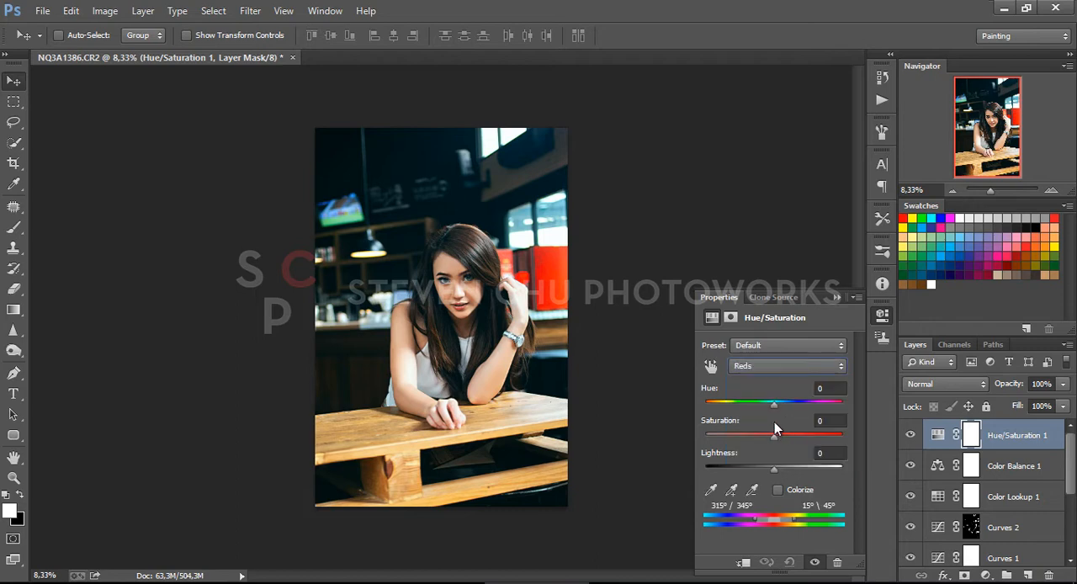
pyautogui.moveTo(775, 405); pyautogui.dragTo(721, 436)
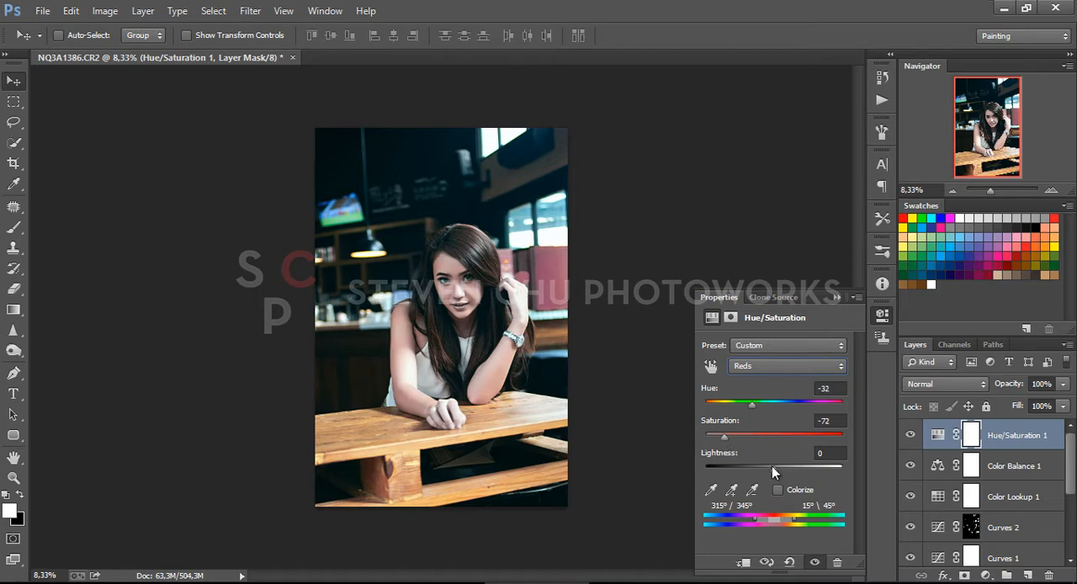
pyautogui.moveTo(773, 470)
pyautogui.mouseDown()
pyautogui.moveTo(752, 475)
pyautogui.moveTo(765, 469)
pyautogui.mouseUp()
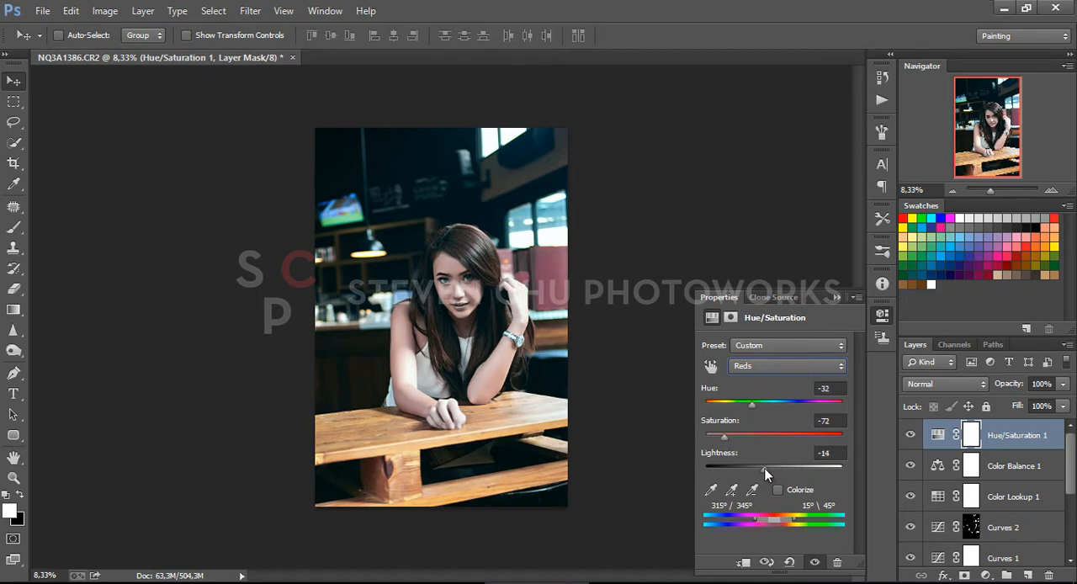
# Set the Magentas hue of the Hue/Saturation layer to -56
pyautogui.click(774, 371)
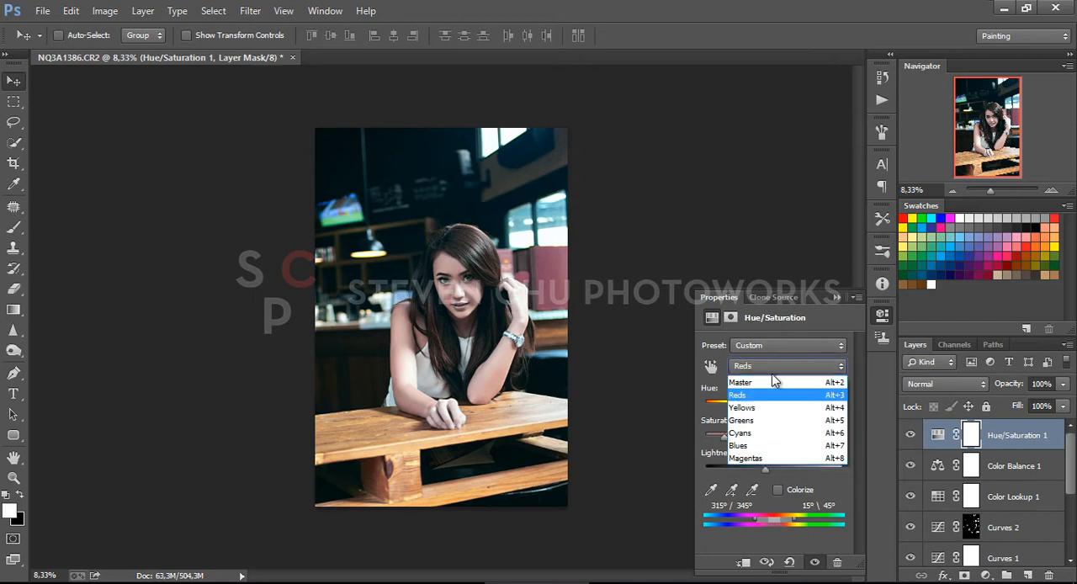
pyautogui.click(745, 458)
pyautogui.moveTo(772, 406)
pyautogui.mouseDown()
pyautogui.moveTo(791, 410)
pyautogui.moveTo(756, 417)
pyautogui.mouseUp()
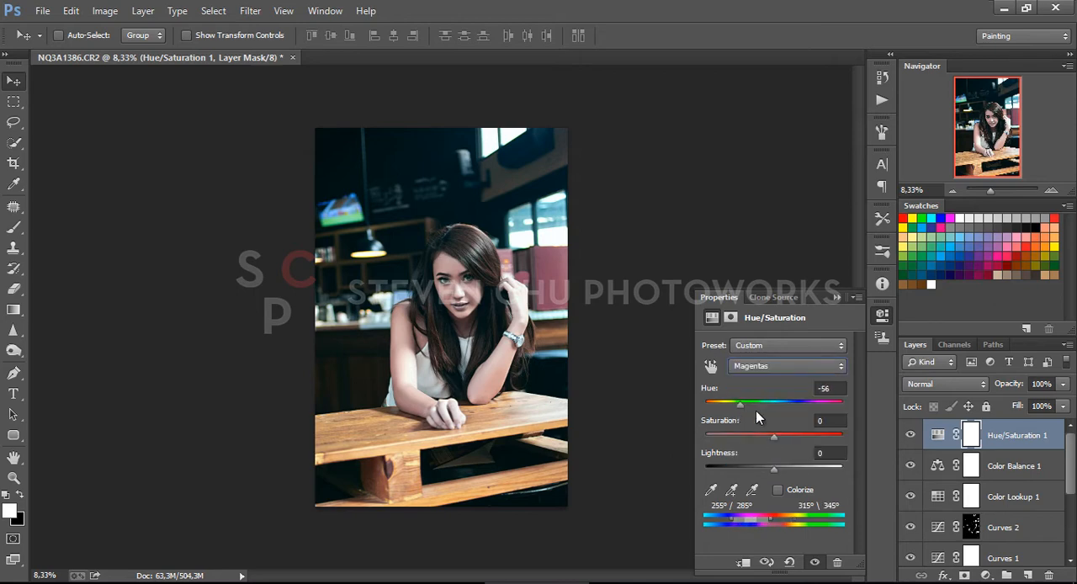
pyautogui.click(837, 298)
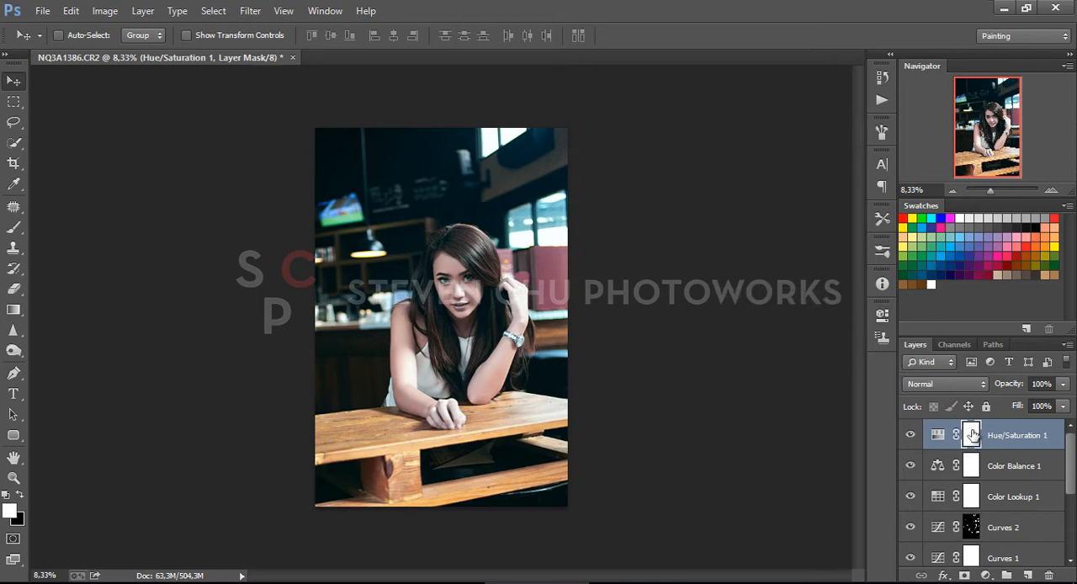
# Invert the Hue/Saturation layer's mask to black so the adjustment is hidden
pyautogui.doubleClick(972, 434)
pyautogui.click(811, 525)
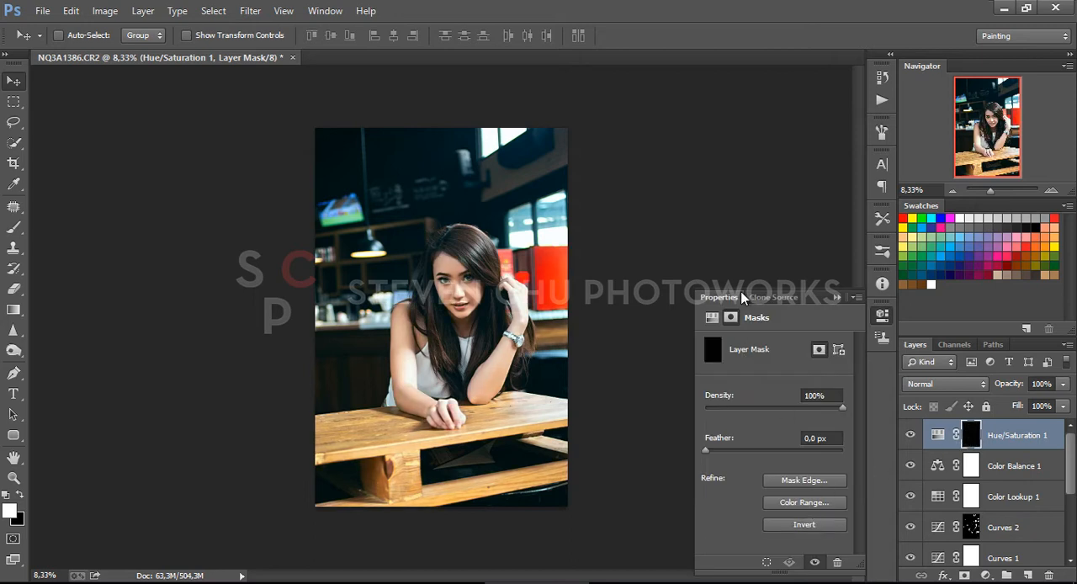
pyautogui.click(837, 297)
# Paint white on the Hue/Saturation mask over the red panels behind the woman, using an enlarged brush at 71% opacity
pyautogui.click(13, 230)
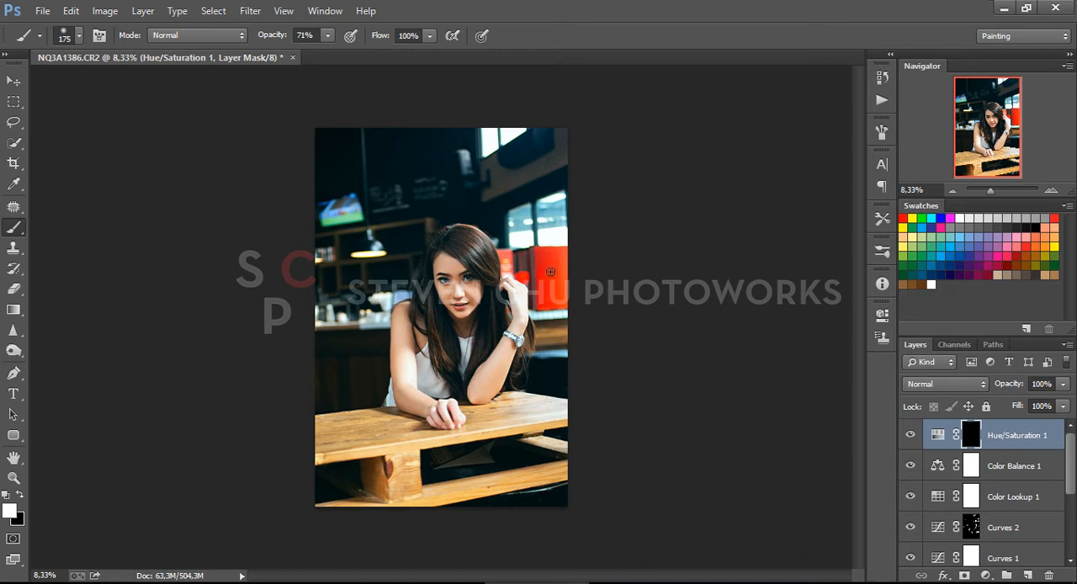
pyautogui.press(']')
pyautogui.press(']')
pyautogui.press(']')
pyautogui.press(']')
pyautogui.press(']')
pyautogui.press(']')
pyautogui.moveTo(542, 272)
pyautogui.mouseDown()
pyautogui.moveTo(550, 291)
pyautogui.moveTo(552, 280)
pyautogui.mouseUp()
pyautogui.press('[')
pyautogui.press('[')
pyautogui.press('[')
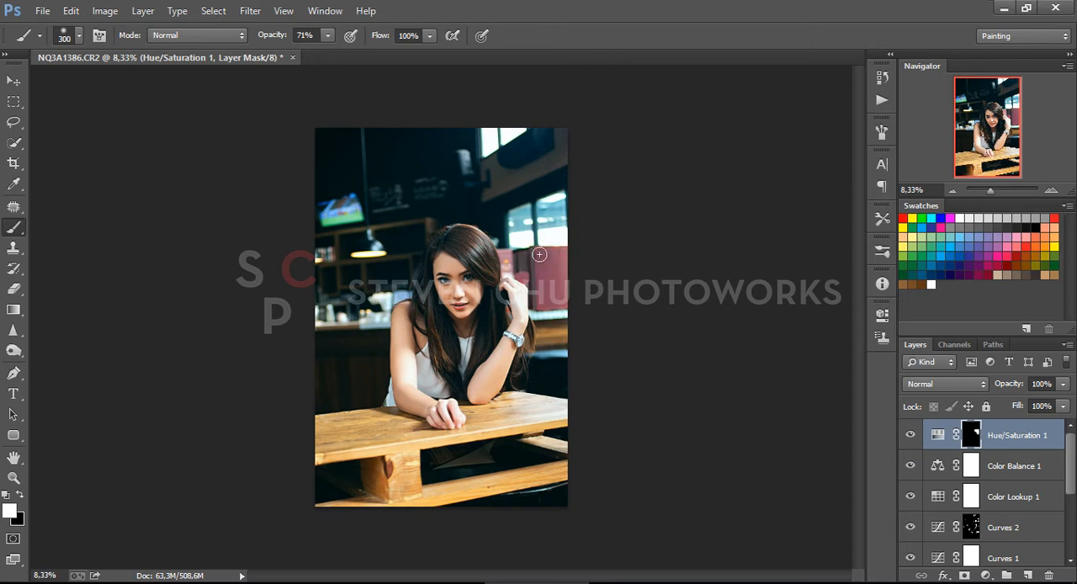
pyautogui.press('[')
pyautogui.press(']')
# Add a second Hue/Saturation layer and set its Yellows to Hue -3, Saturation -76 and Lightness -34
pyautogui.click(987, 575)
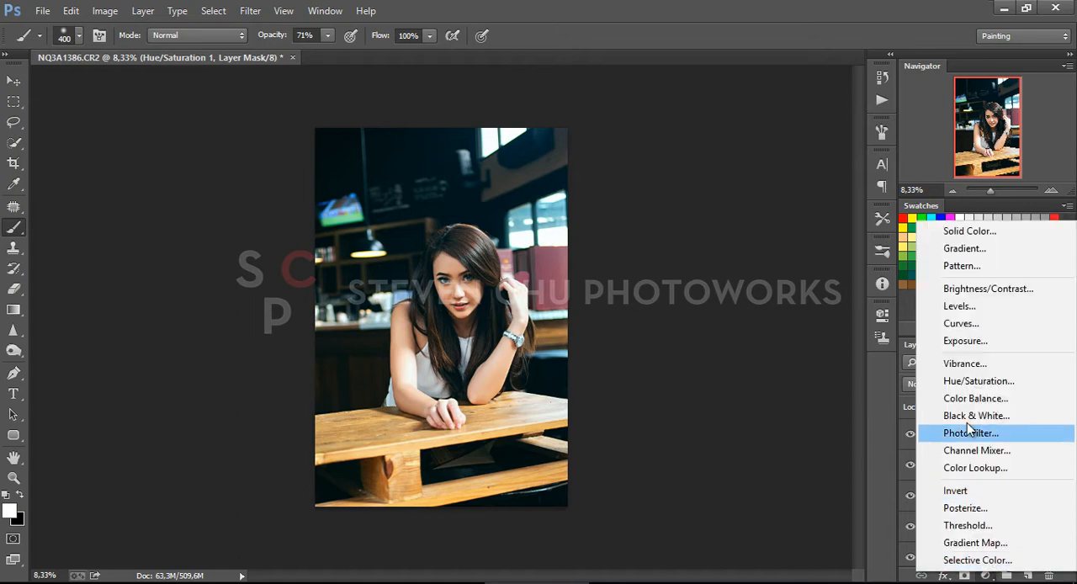
pyautogui.click(974, 389)
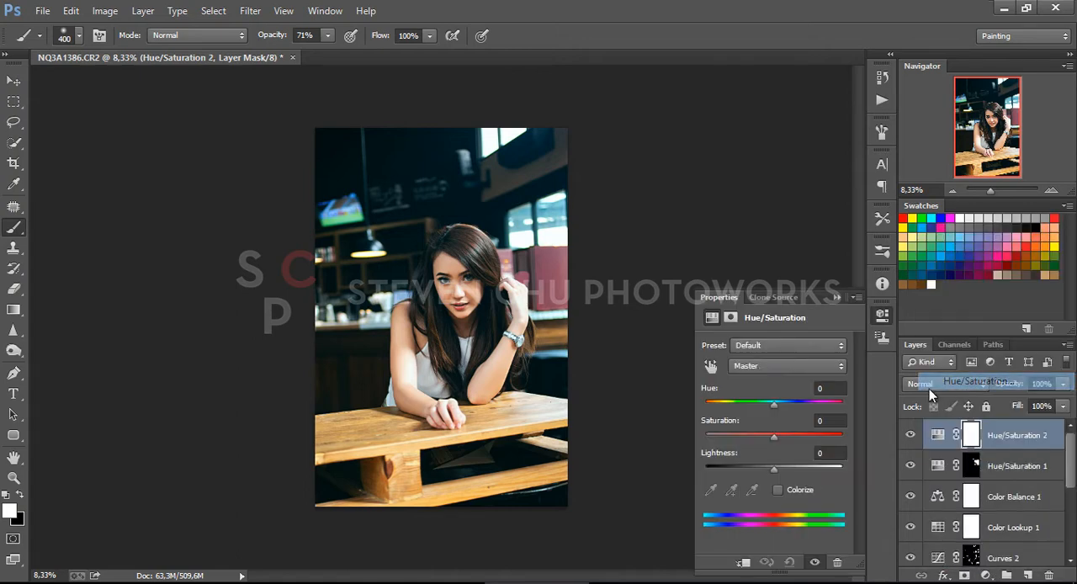
pyautogui.click(761, 368)
pyautogui.click(752, 409)
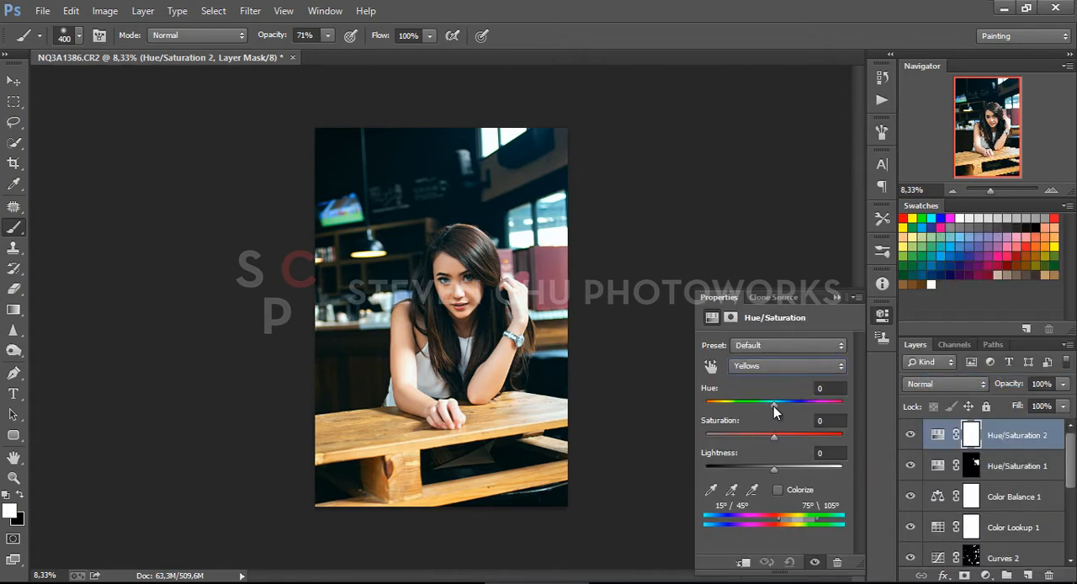
pyautogui.moveTo(774, 405); pyautogui.dragTo(731, 434)
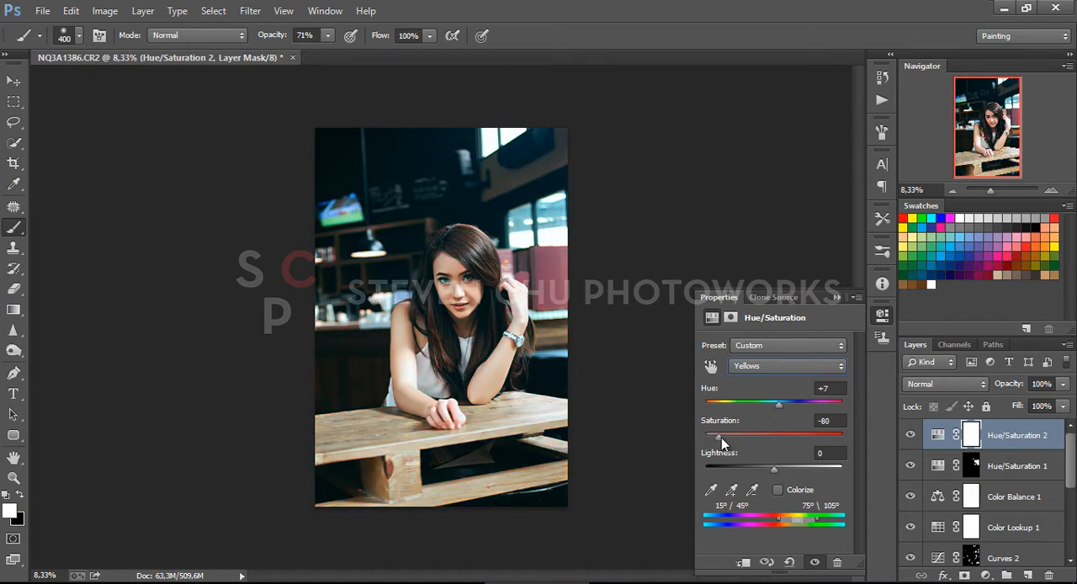
pyautogui.moveTo(772, 405)
pyautogui.mouseDown()
pyautogui.moveTo(784, 405)
pyautogui.moveTo(773, 407)
pyautogui.mouseUp()
pyautogui.moveTo(768, 469); pyautogui.dragTo(751, 461)
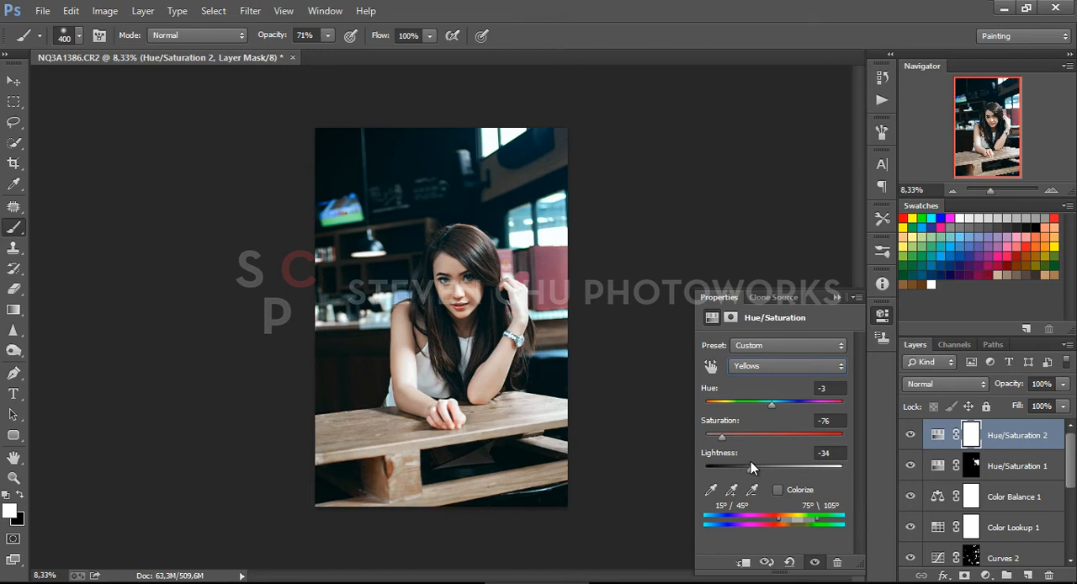
# Invert the second Hue/Saturation layer's mask and paint white over the wooden table with the size 400 brush
pyautogui.hotkey('ctrl', 'i')
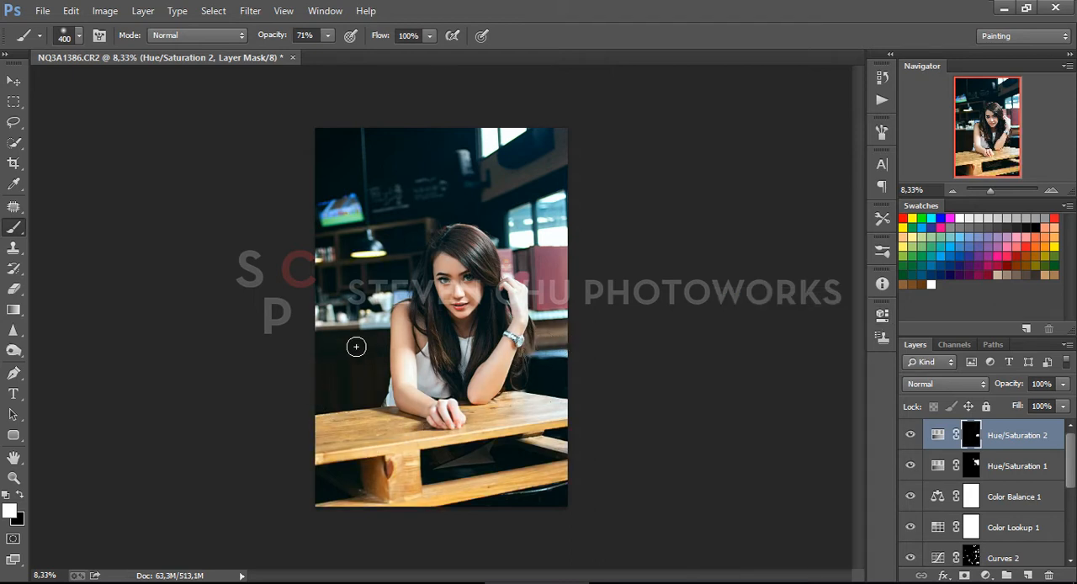
pyautogui.moveTo(319, 449)
pyautogui.mouseDown()
pyautogui.moveTo(332, 519)
pyautogui.moveTo(323, 507)
pyautogui.moveTo(511, 491)
pyautogui.moveTo(429, 501)
pyautogui.moveTo(586, 469)
pyautogui.moveTo(370, 499)
pyautogui.moveTo(525, 459)
pyautogui.moveTo(416, 444)
pyautogui.moveTo(429, 441)
pyautogui.moveTo(384, 419)
pyautogui.moveTo(418, 440)
pyautogui.moveTo(505, 428)
pyautogui.moveTo(481, 410)
pyautogui.moveTo(467, 414)
pyautogui.moveTo(583, 421)
pyautogui.mouseUp()
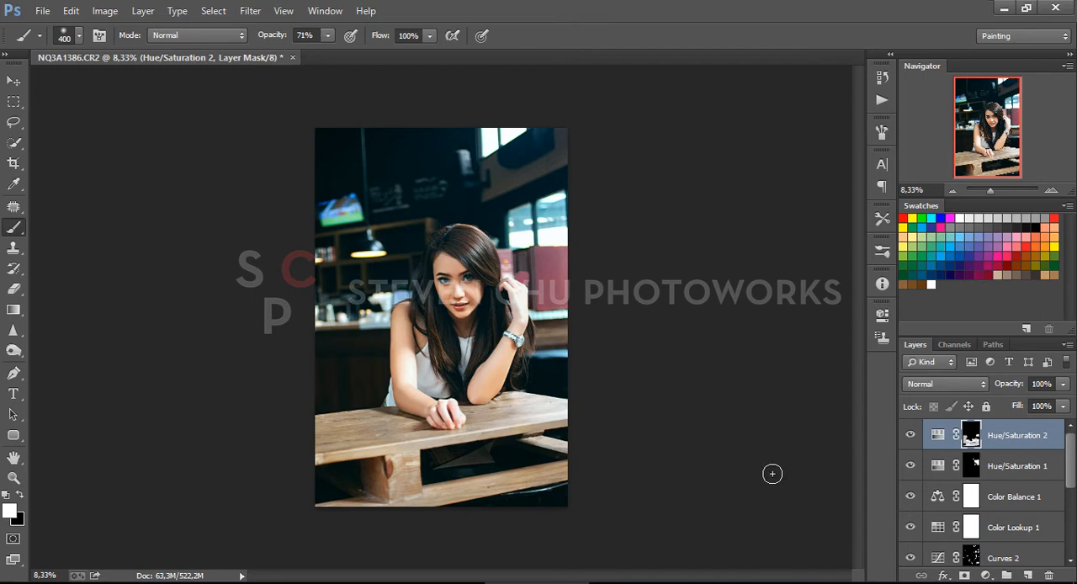
# Add a Levels adjustment layer and set the black input to 13 and the midtone input to 1,21
pyautogui.click(985, 575)
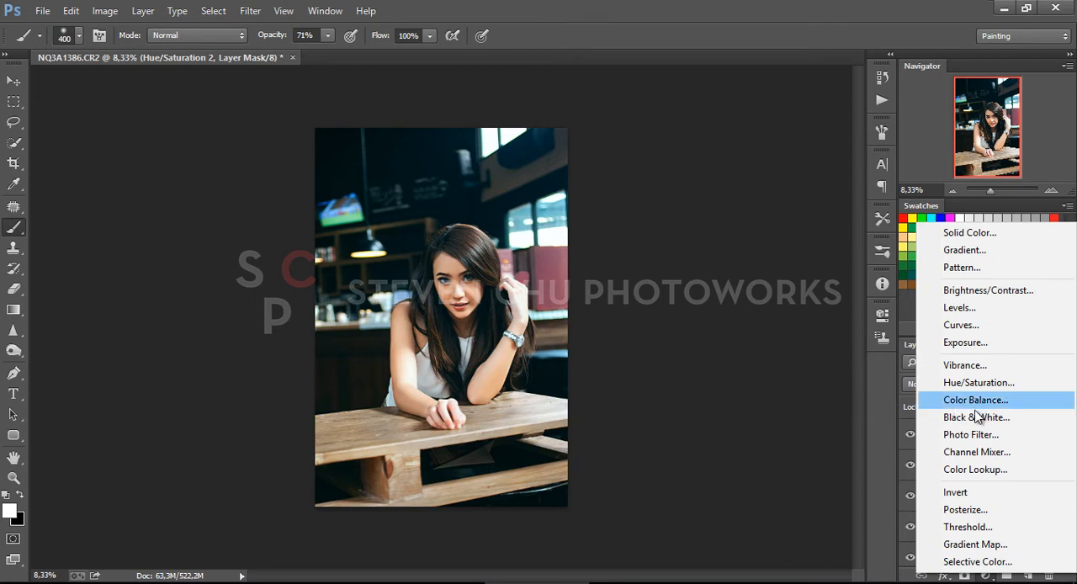
pyautogui.click(955, 310)
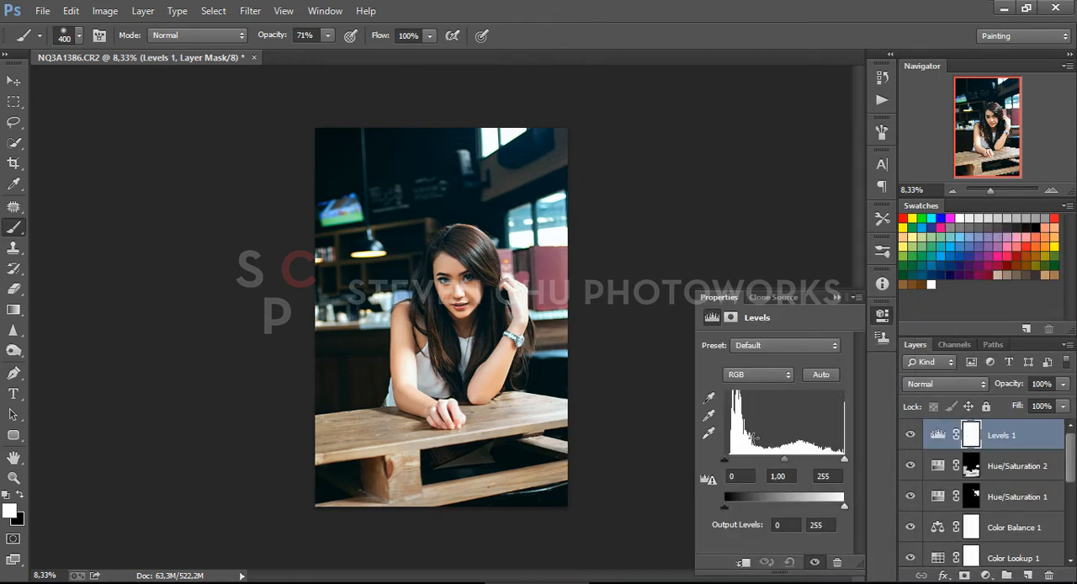
pyautogui.moveTo(725, 459); pyautogui.dragTo(779, 460)
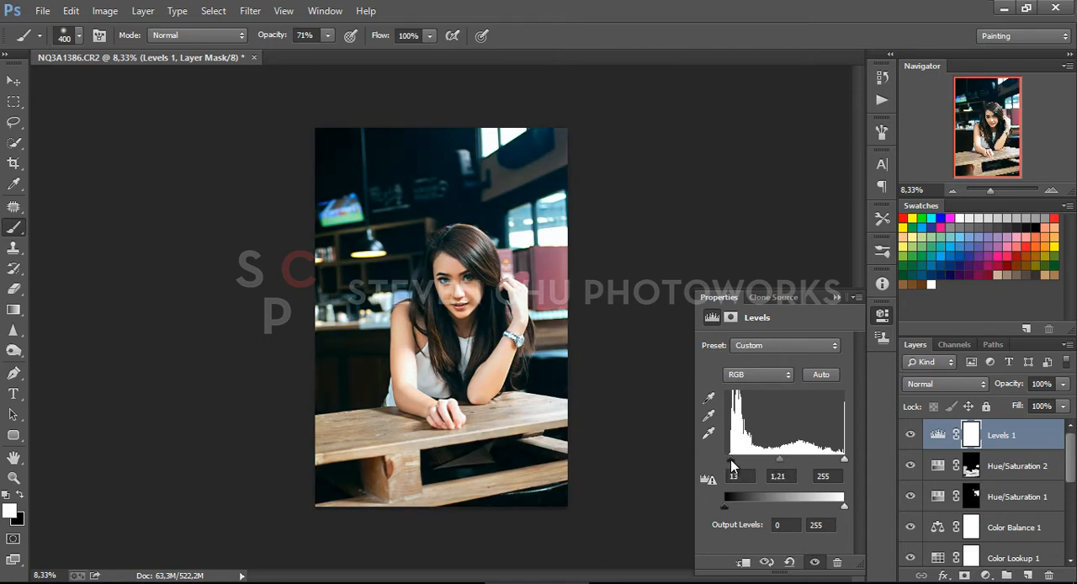
pyautogui.click(836, 299)
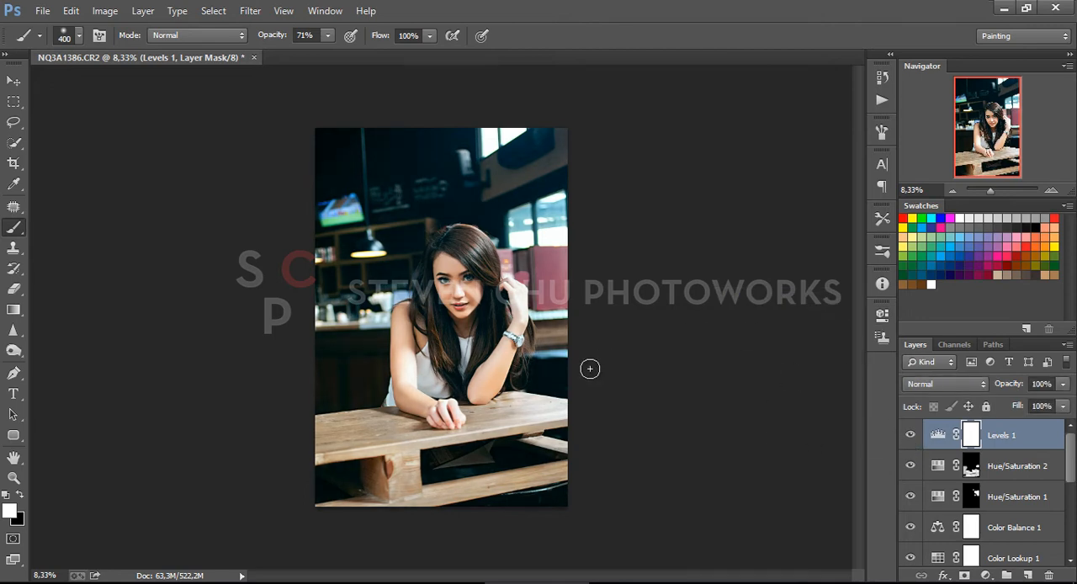
# Create a new empty layer above Levels and sample the light blue of the bright window as foreground color
pyautogui.click(1028, 576)
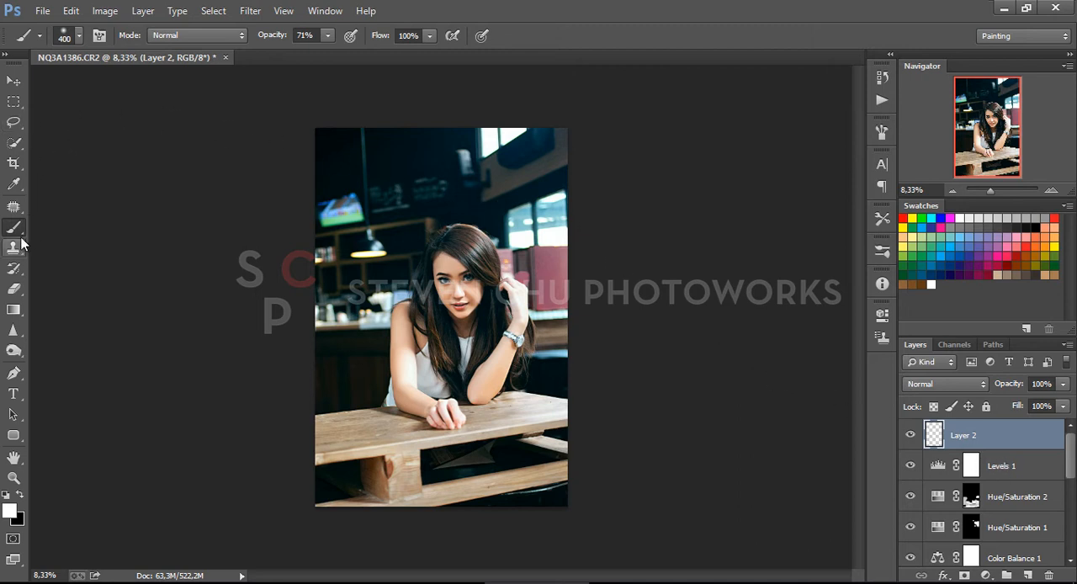
pyautogui.click(13, 184)
pyautogui.click(557, 203)
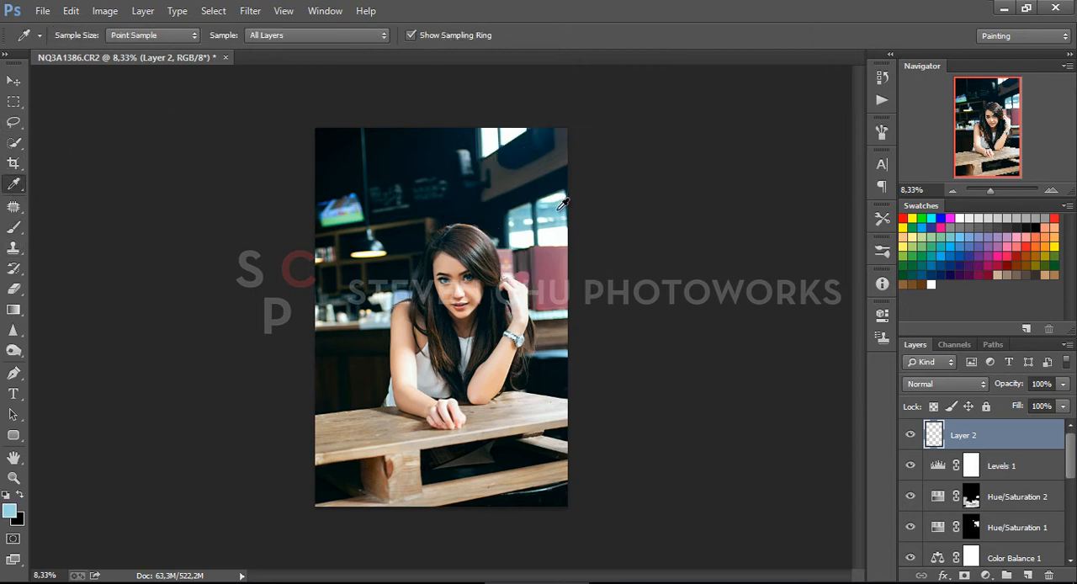
# Draw a radial light-blue-to-transparent gradient at 100% opacity from outside the photo's upper right corner toward the woman's face
pyautogui.click(19, 312)
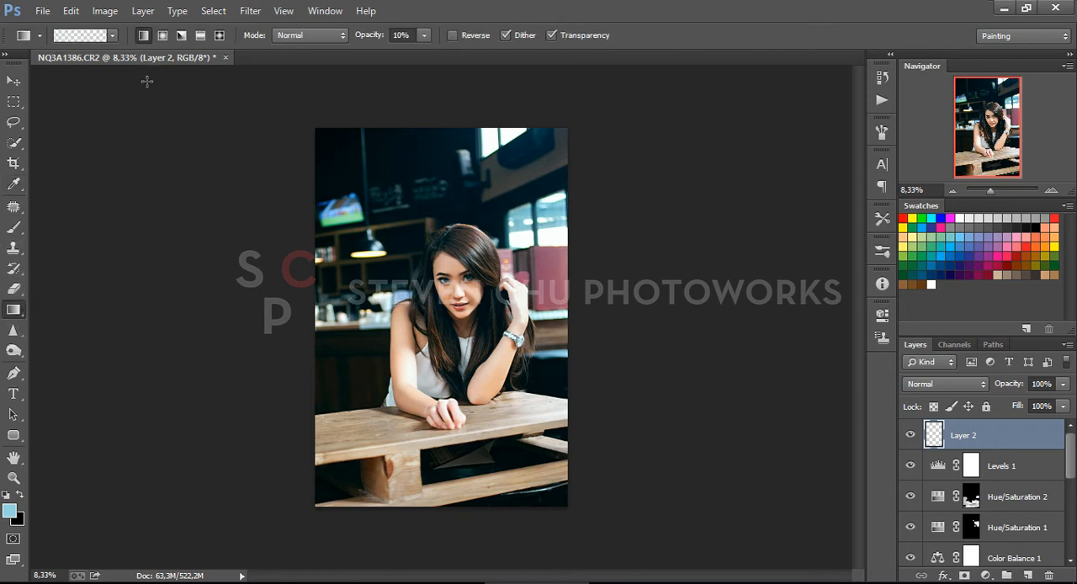
pyautogui.click(426, 35)
pyautogui.moveTo(478, 54); pyautogui.dragTo(512, 58)
pyautogui.click(618, 124)
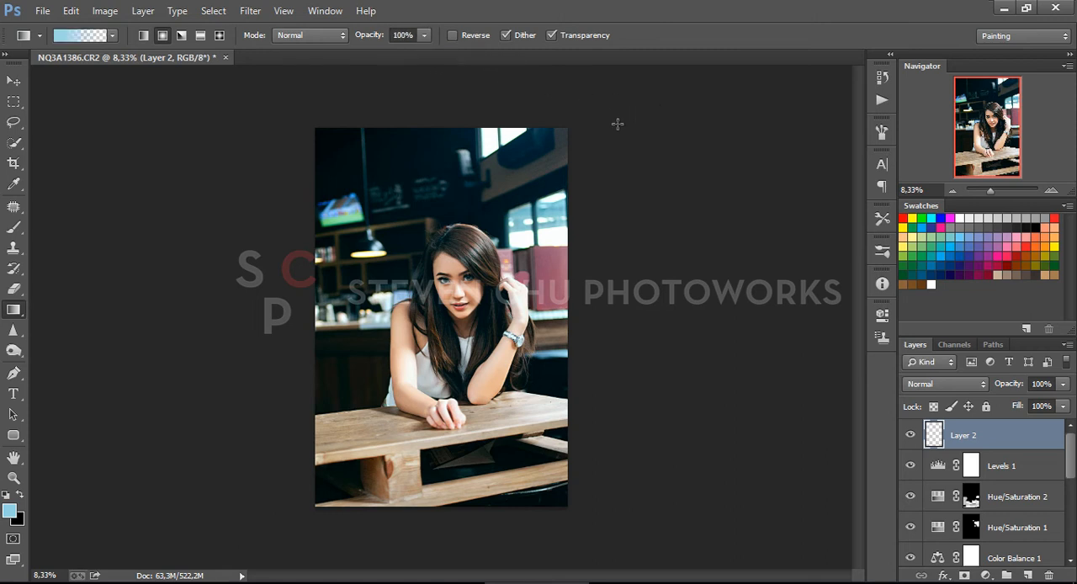
pyautogui.moveTo(676, 182); pyautogui.dragTo(459, 298)
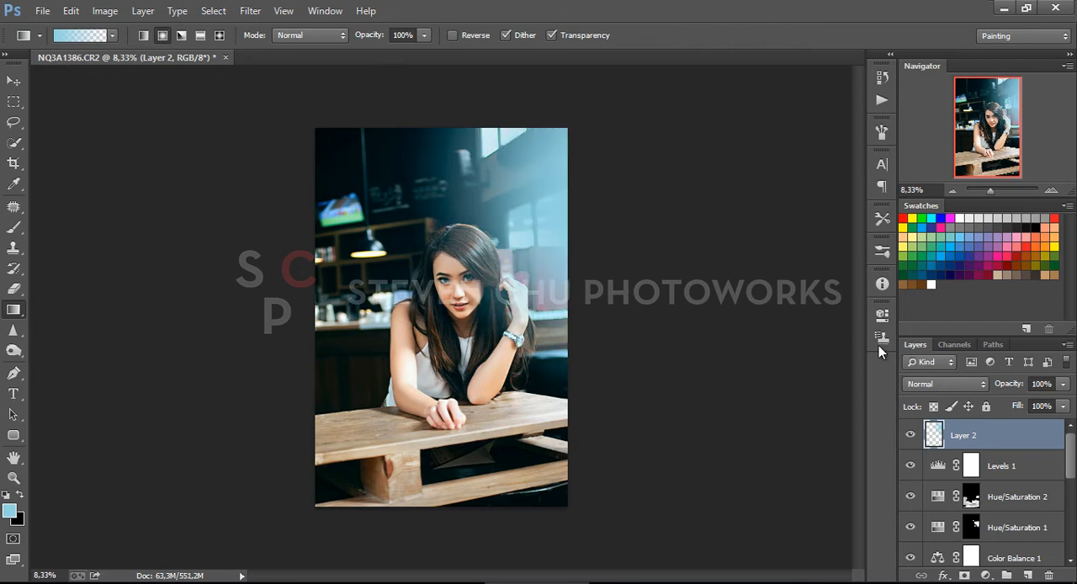
# Set the light blue gradient layer's blend mode to Screen and its opacity to 49%
pyautogui.click(962, 391)
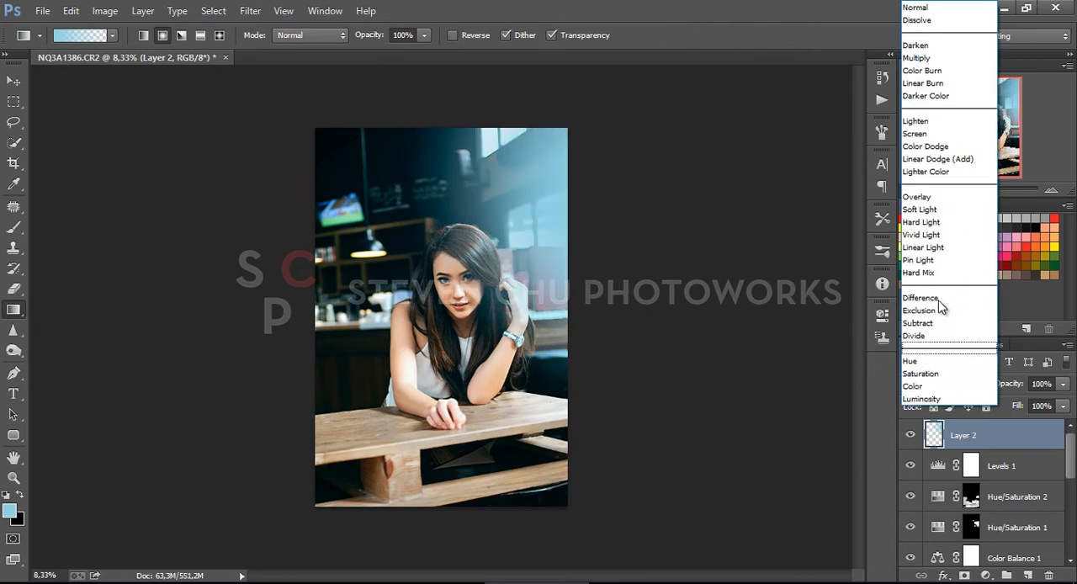
pyautogui.click(915, 132)
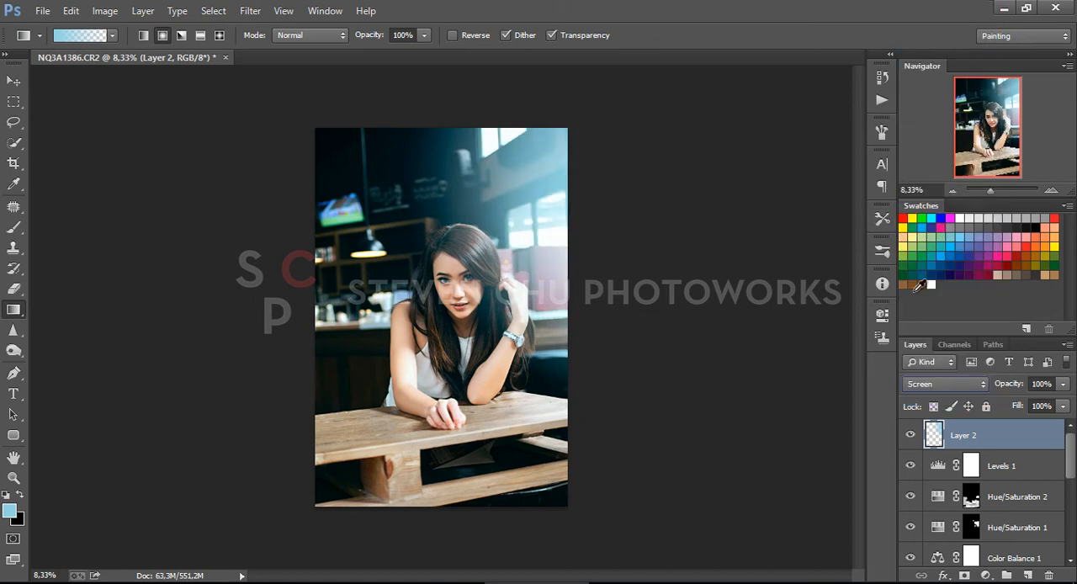
pyautogui.click(1063, 384)
pyautogui.moveTo(1057, 401); pyautogui.dragTo(1022, 408)
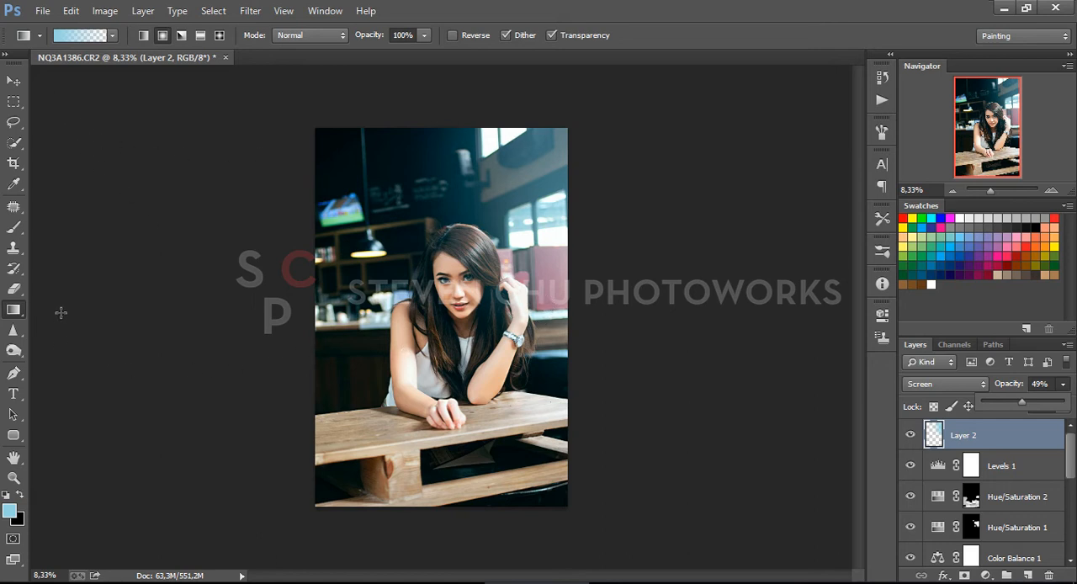
# Create a new empty layer above the gradient layer and enlarge the black brush to size 1700
pyautogui.click(1028, 575)
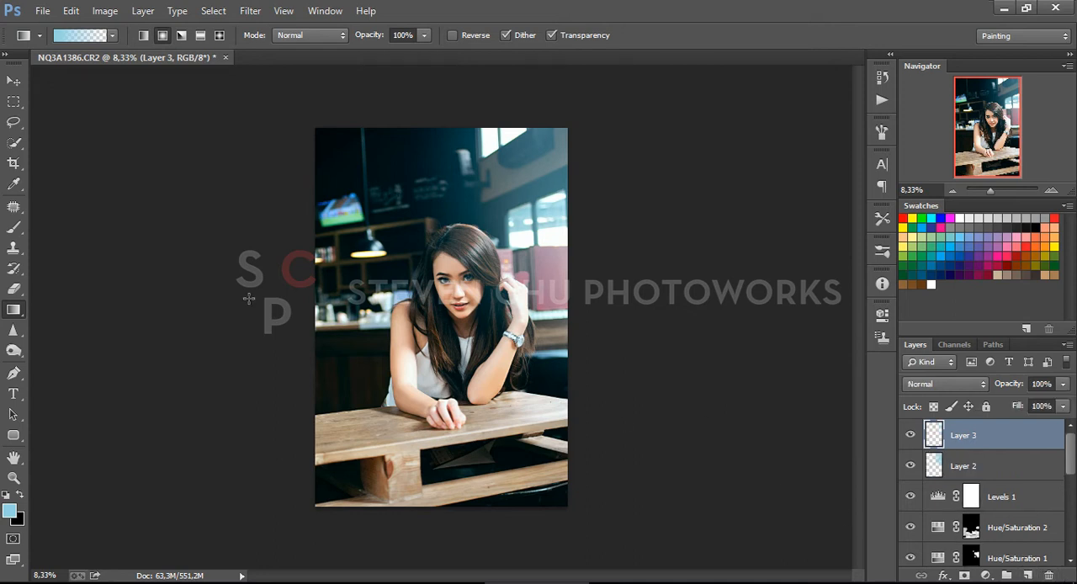
pyautogui.click(15, 227)
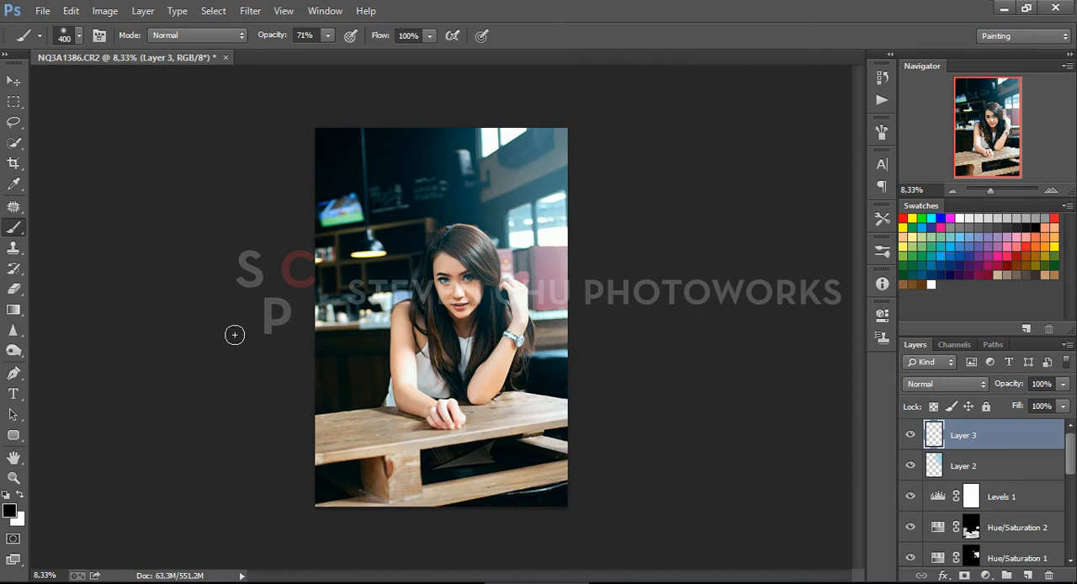
pyautogui.press(']')
pyautogui.press(']')
pyautogui.press(']')
pyautogui.press(']')
pyautogui.press(']')
pyautogui.press(']')
pyautogui.press(']')
pyautogui.press(']')
pyautogui.press(']')
pyautogui.press(']')
pyautogui.press(']')
pyautogui.press(']')
pyautogui.press(']')
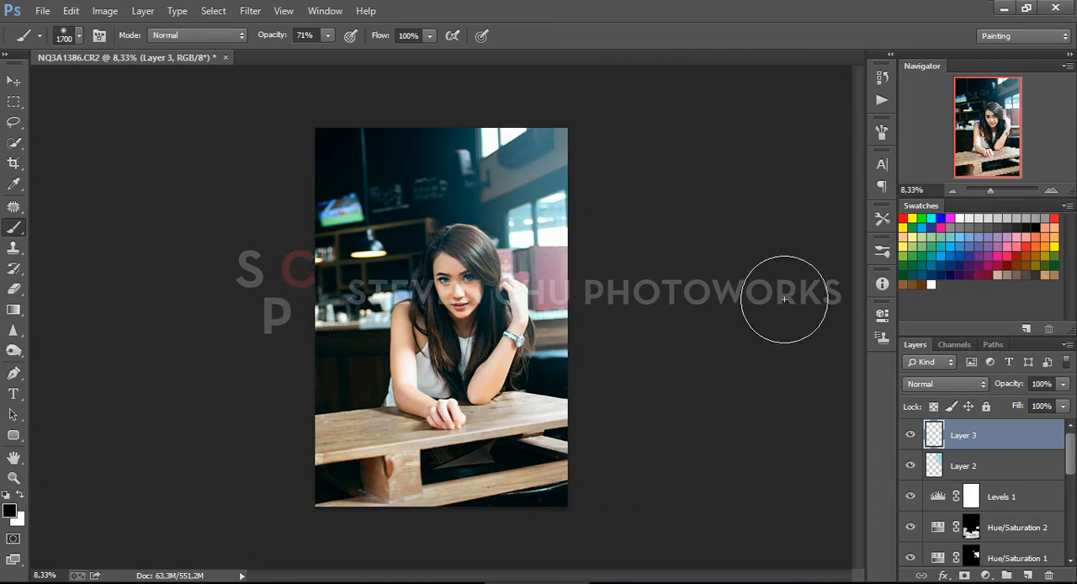
# Set the new layer to Multiply at 22% opacity and paint black around the photo's edges as a vignette
pyautogui.click(939, 384)
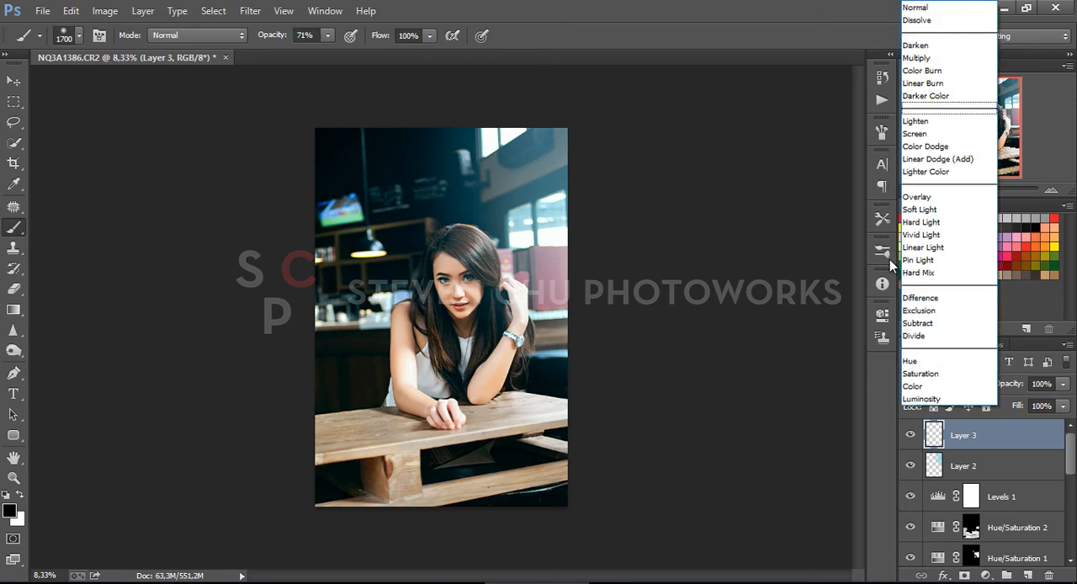
pyautogui.click(916, 58)
pyautogui.moveTo(1064, 388); pyautogui.dragTo(1017, 407)
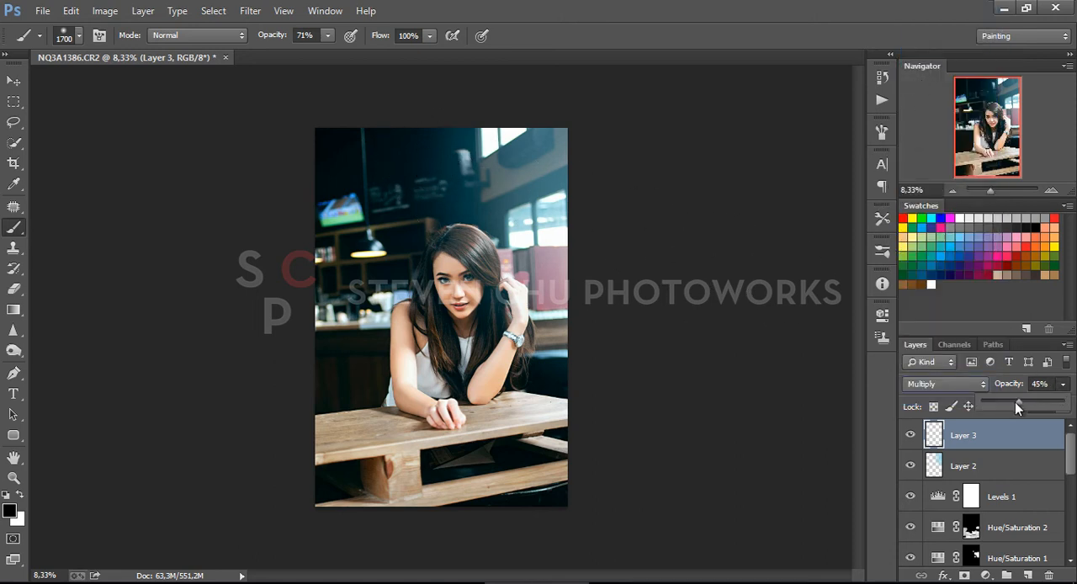
pyautogui.moveTo(339, 155)
pyautogui.mouseDown()
pyautogui.moveTo(375, 135)
pyautogui.moveTo(459, 124)
pyautogui.moveTo(552, 131)
pyautogui.moveTo(509, 124)
pyautogui.moveTo(327, 159)
pyautogui.moveTo(332, 230)
pyautogui.moveTo(267, 318)
pyautogui.moveTo(301, 313)
pyautogui.moveTo(329, 330)
pyautogui.moveTo(326, 356)
pyautogui.moveTo(282, 421)
pyautogui.moveTo(276, 471)
pyautogui.moveTo(298, 503)
pyautogui.moveTo(369, 508)
pyautogui.moveTo(632, 477)
pyautogui.moveTo(530, 453)
pyautogui.moveTo(500, 488)
pyautogui.moveTo(578, 501)
pyautogui.moveTo(337, 498)
pyautogui.moveTo(343, 433)
pyautogui.moveTo(292, 360)
pyautogui.moveTo(321, 337)
pyautogui.moveTo(322, 354)
pyautogui.moveTo(298, 320)
pyautogui.moveTo(346, 144)
pyautogui.moveTo(309, 150)
pyautogui.moveTo(580, 102)
pyautogui.moveTo(535, 111)
pyautogui.moveTo(607, 264)
pyautogui.moveTo(595, 357)
pyautogui.moveTo(611, 390)
pyautogui.moveTo(586, 351)
pyautogui.moveTo(583, 222)
pyautogui.moveTo(610, 238)
pyautogui.mouseUp()
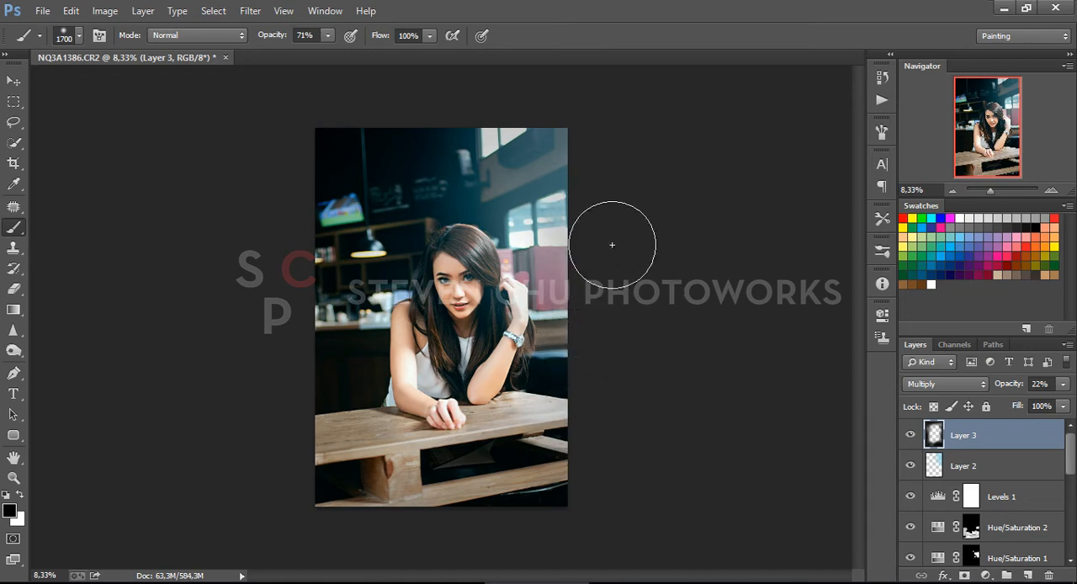
# Add a Hue/Saturation adjustment layer above the vignette layer and set its saturation to +32
pyautogui.hotkey('ctrl', '+')
pyautogui.hotkey('ctrl', '+')
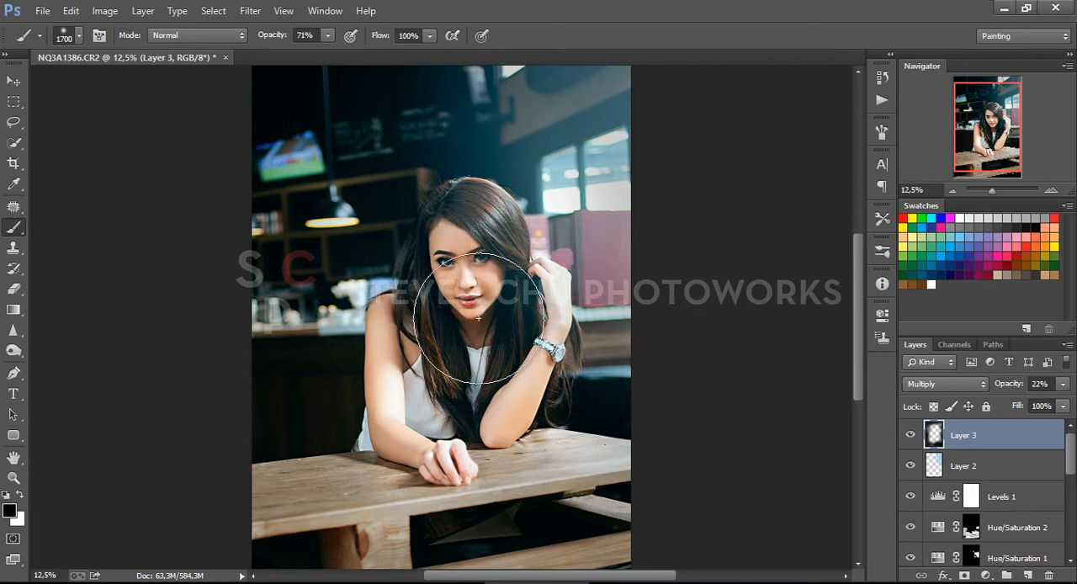
pyautogui.click(980, 576)
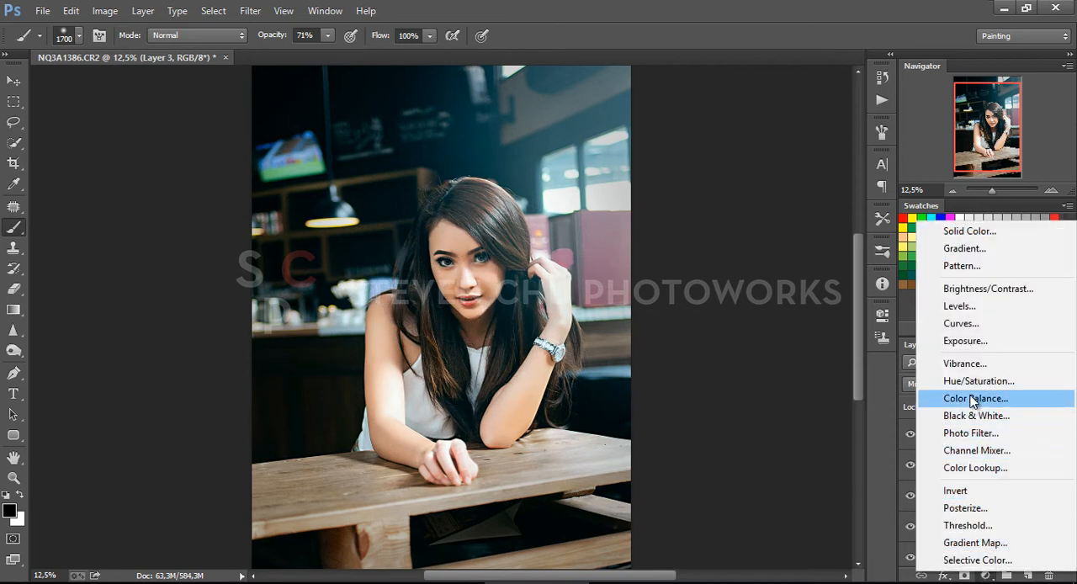
pyautogui.click(967, 381)
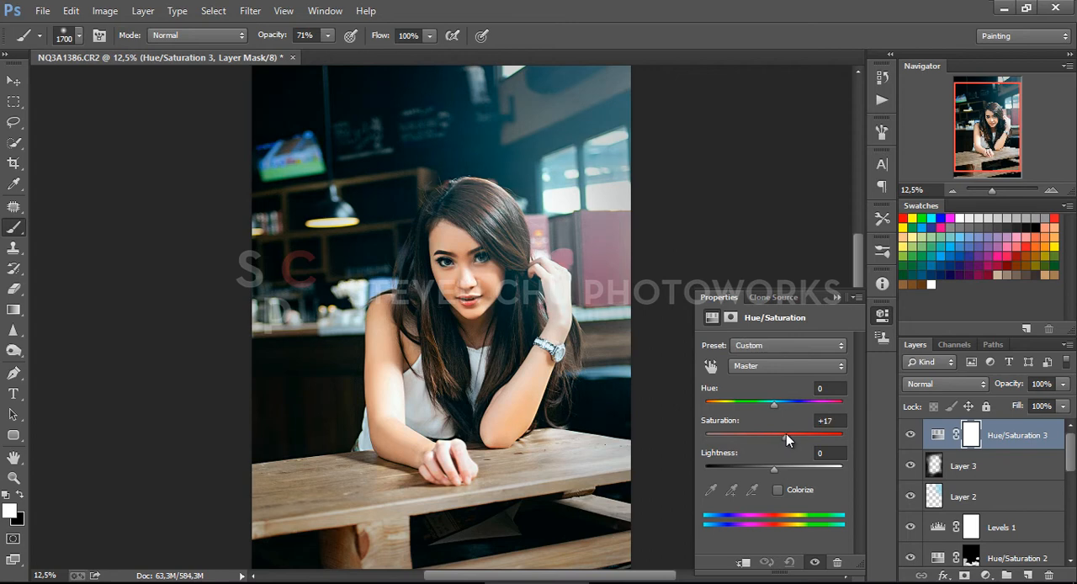
pyautogui.moveTo(787, 434); pyautogui.dragTo(788, 434)
pyautogui.moveTo(797, 436); pyautogui.dragTo(795, 438)
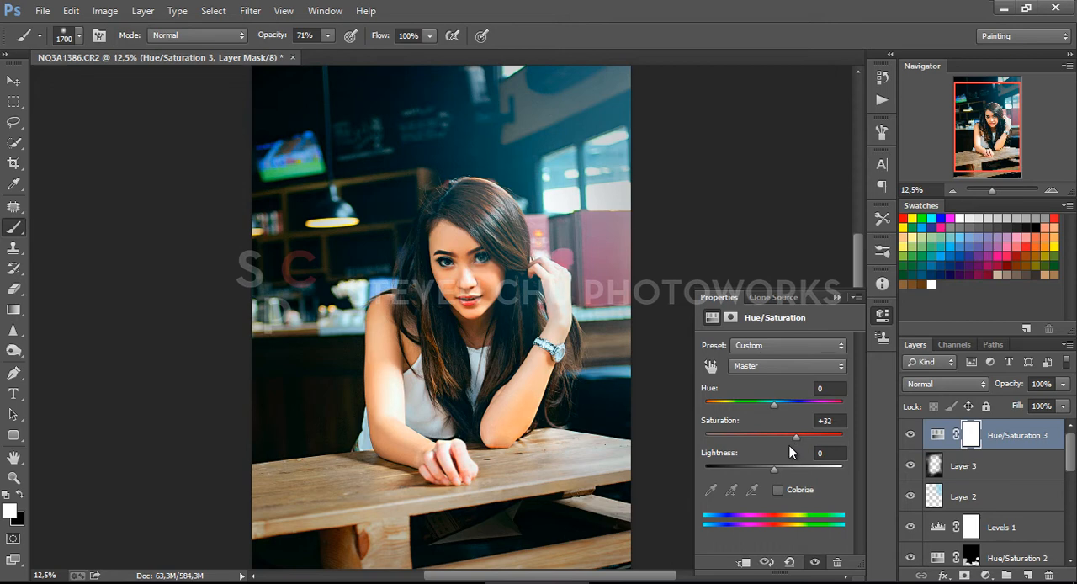
pyautogui.click(838, 297)
# Invert the third Hue/Saturation layer's mask, paint white over the surroundings with the size 1700 brush, and compare the layer off and on
pyautogui.hotkey('ctrl', '-')
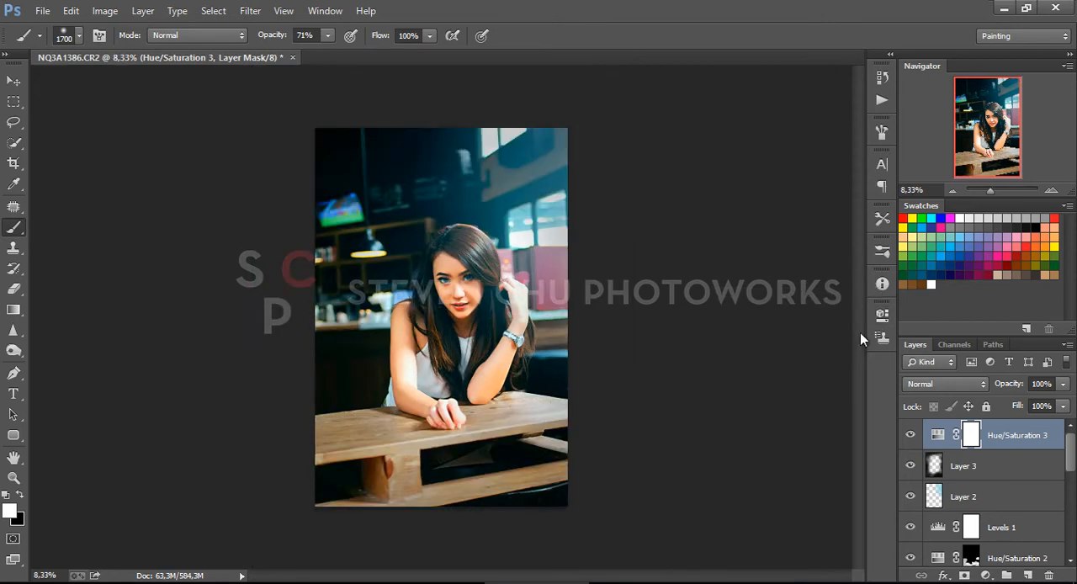
pyautogui.doubleClick(970, 433)
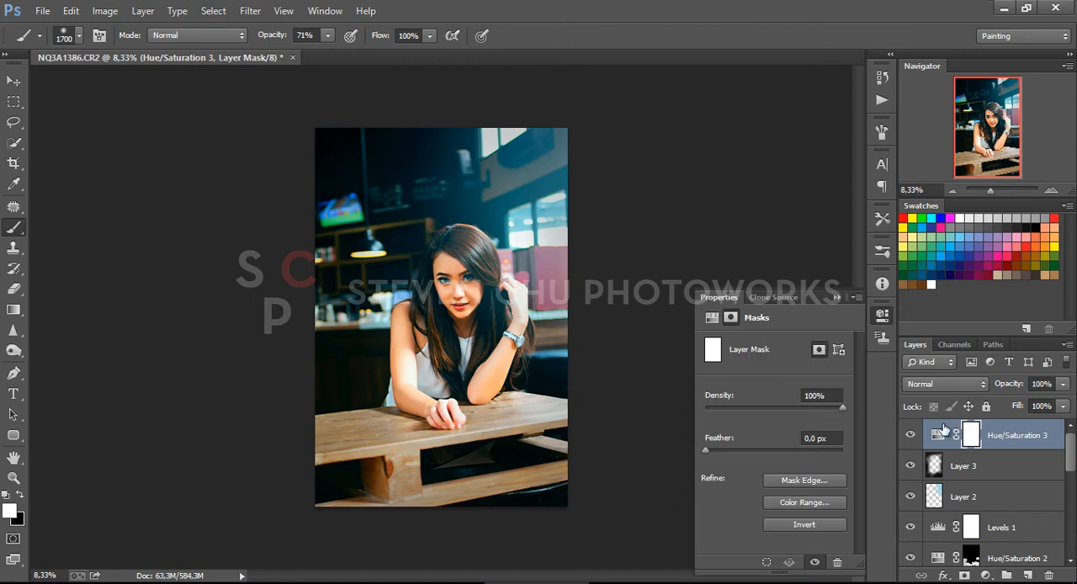
pyautogui.click(793, 522)
pyautogui.click(836, 297)
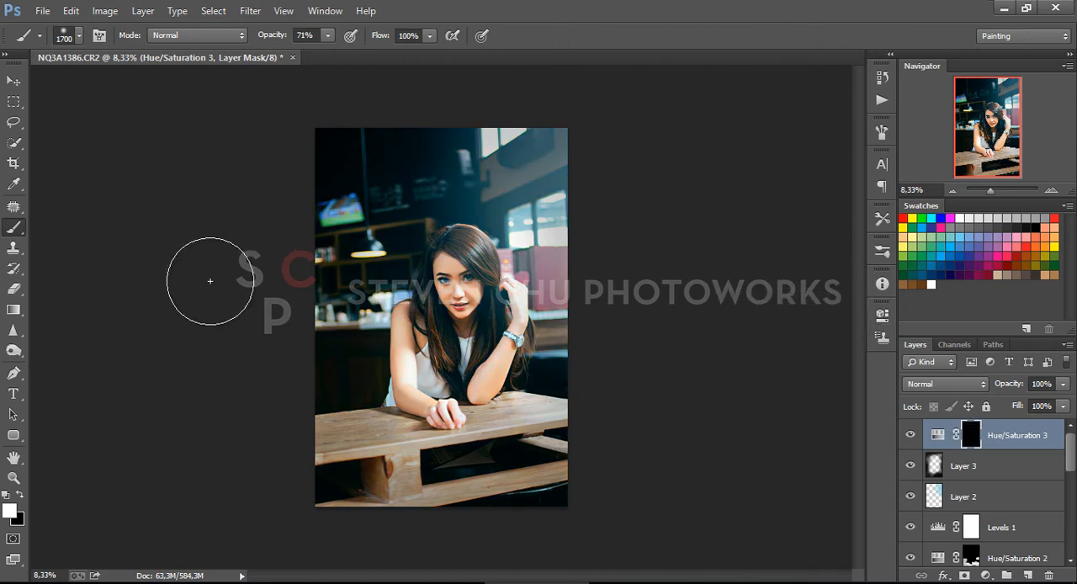
pyautogui.moveTo(529, 140)
pyautogui.mouseDown()
pyautogui.moveTo(517, 129)
pyautogui.moveTo(510, 174)
pyautogui.moveTo(553, 241)
pyautogui.moveTo(588, 198)
pyautogui.mouseUp()
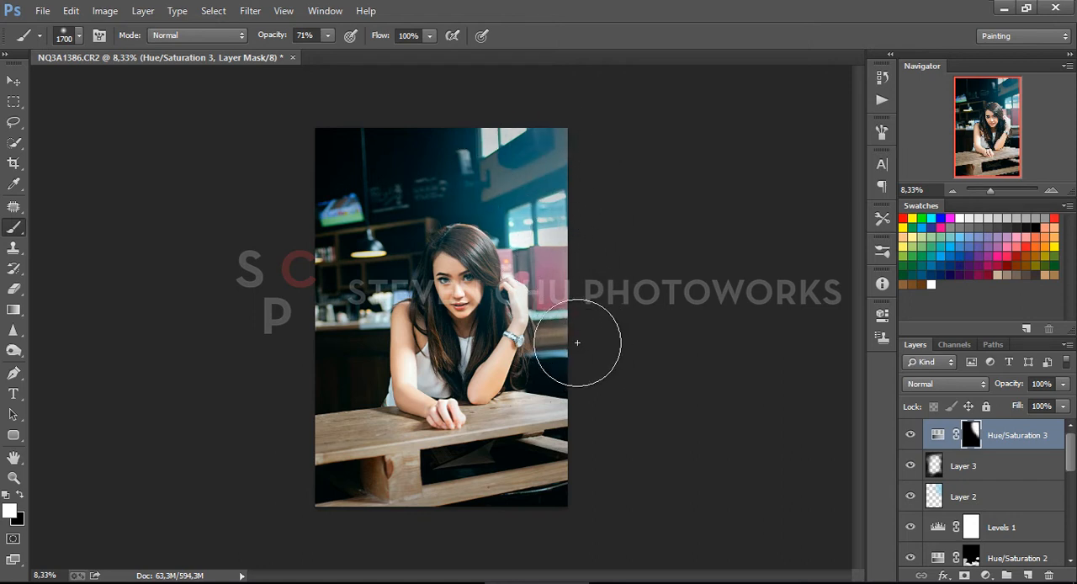
pyautogui.moveTo(345, 166)
pyautogui.mouseDown()
pyautogui.moveTo(346, 300)
pyautogui.moveTo(304, 350)
pyautogui.moveTo(312, 377)
pyautogui.moveTo(283, 425)
pyautogui.moveTo(424, 493)
pyautogui.moveTo(515, 465)
pyautogui.moveTo(589, 409)
pyautogui.mouseUp()
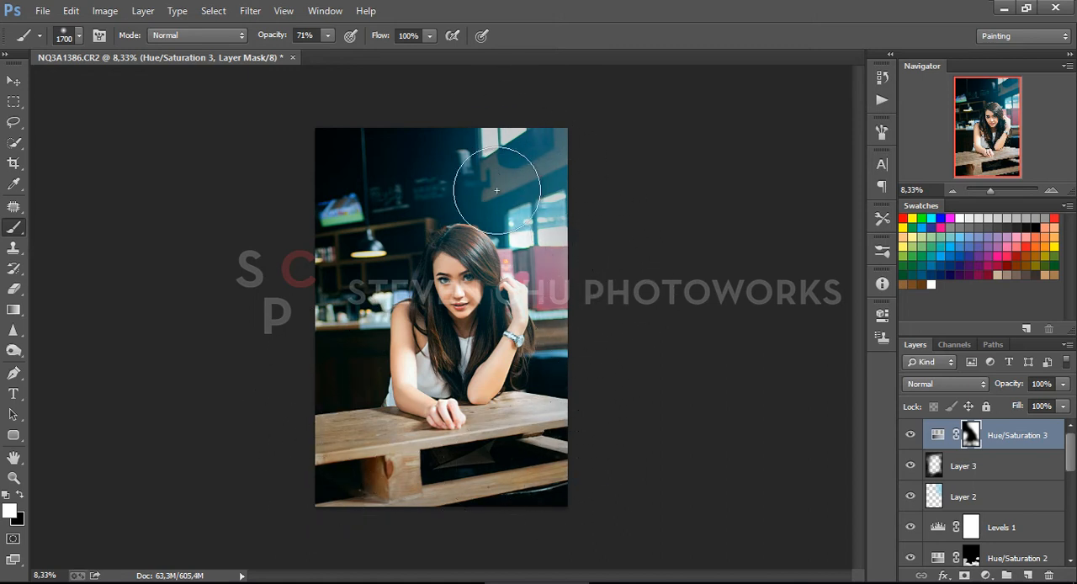
pyautogui.moveTo(514, 187); pyautogui.dragTo(622, 167)
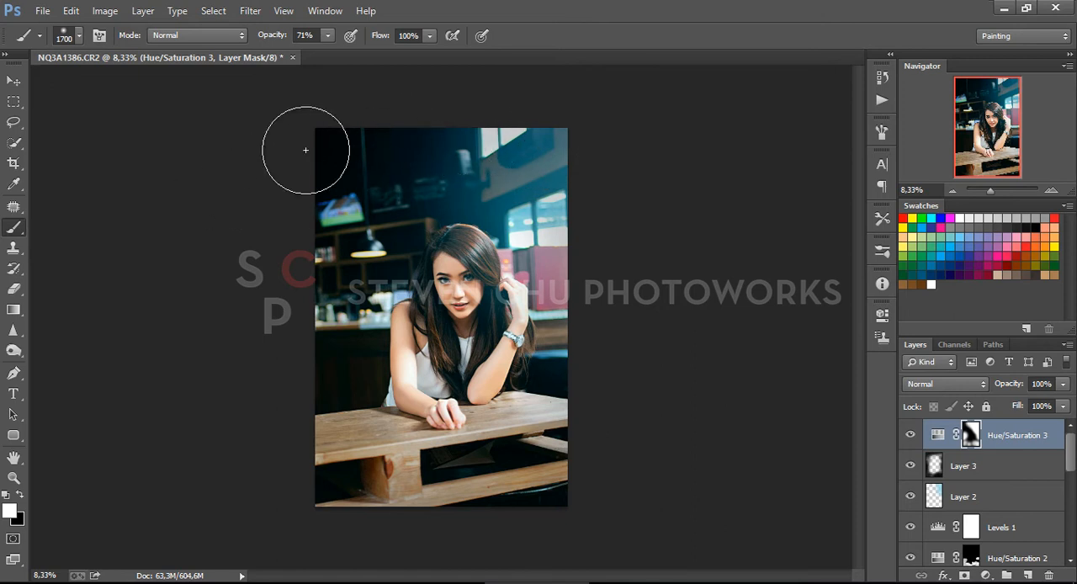
pyautogui.hotkey('ctrl', '+')
pyautogui.hotkey('ctrl', '+')
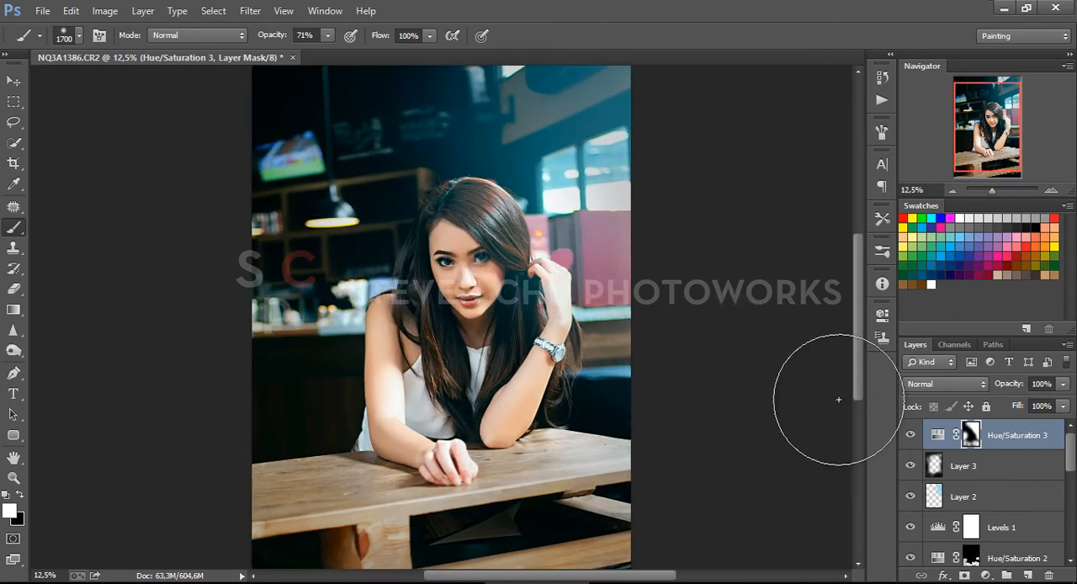
pyautogui.click(912, 436)
pyautogui.click(911, 436)
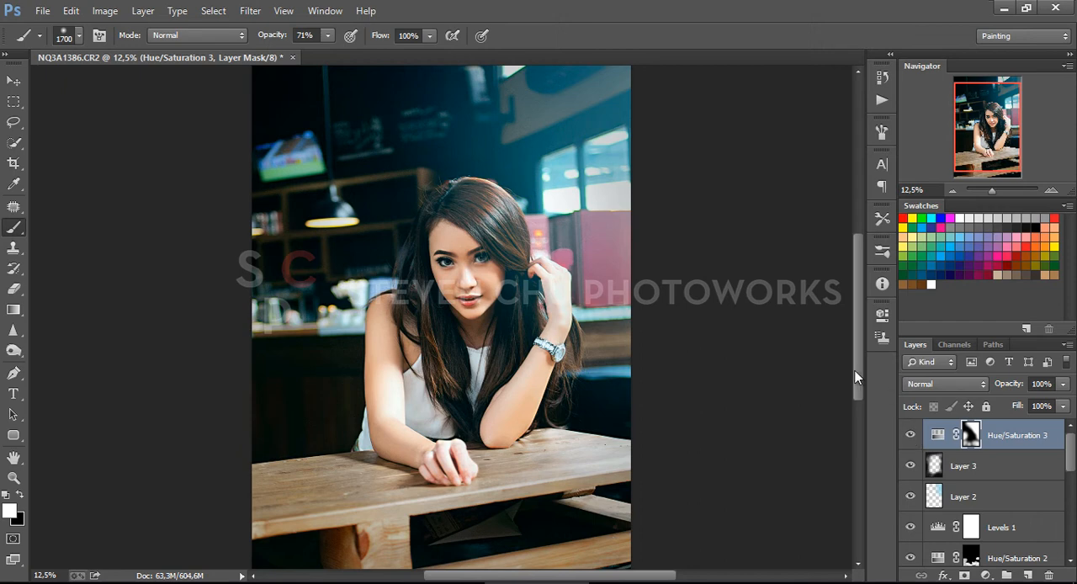
# Stamp all visible layers into a new top layer and start the Lighting Effects filter on it
pyautogui.hotkey('ctrl', '-')
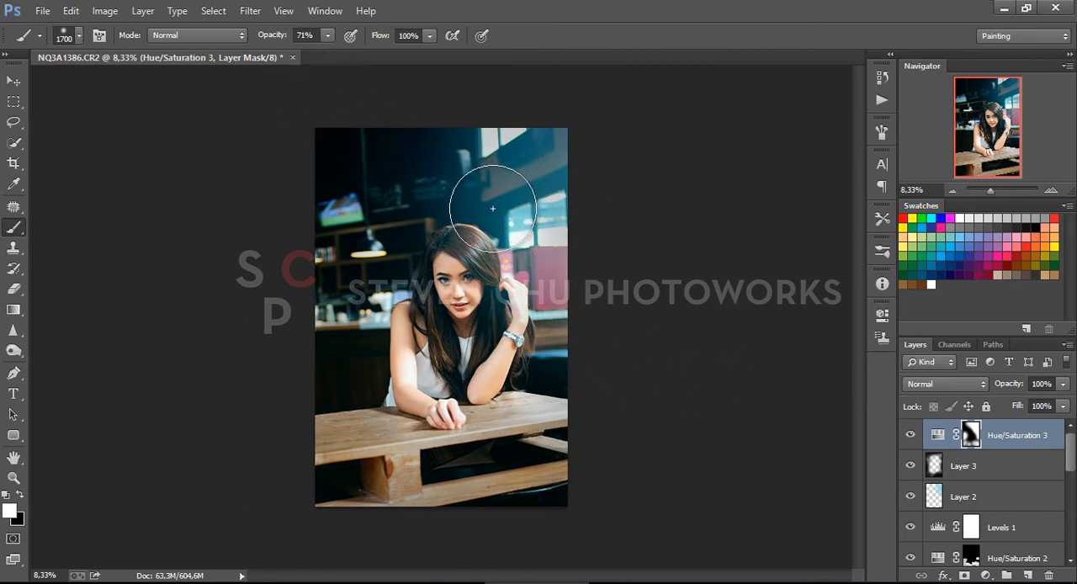
pyautogui.click(14, 80)
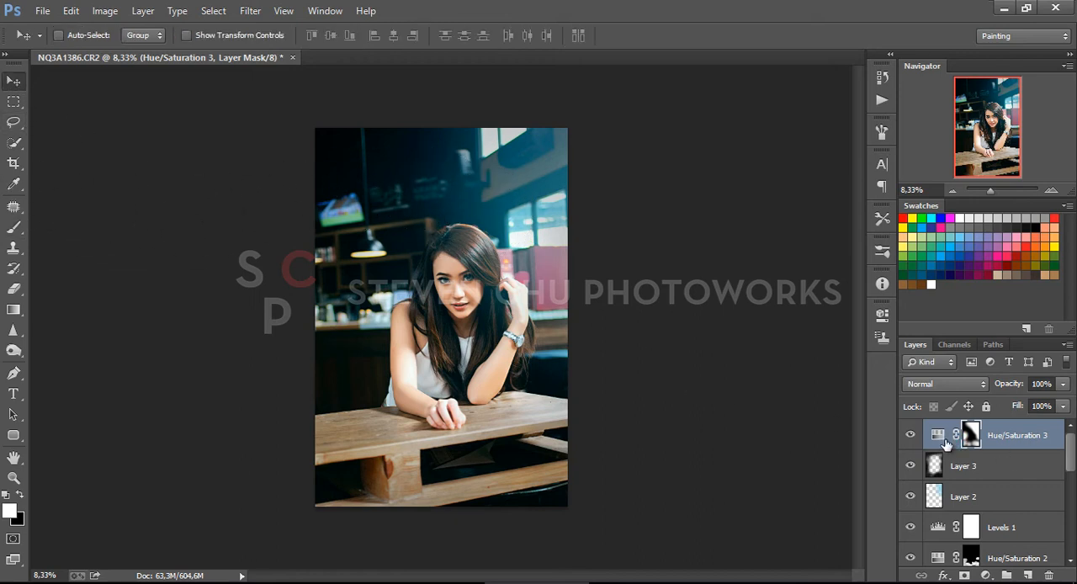
pyautogui.hotkey('ctrl', 'shift', 'alt', 'e')
pyautogui.click(250, 10)
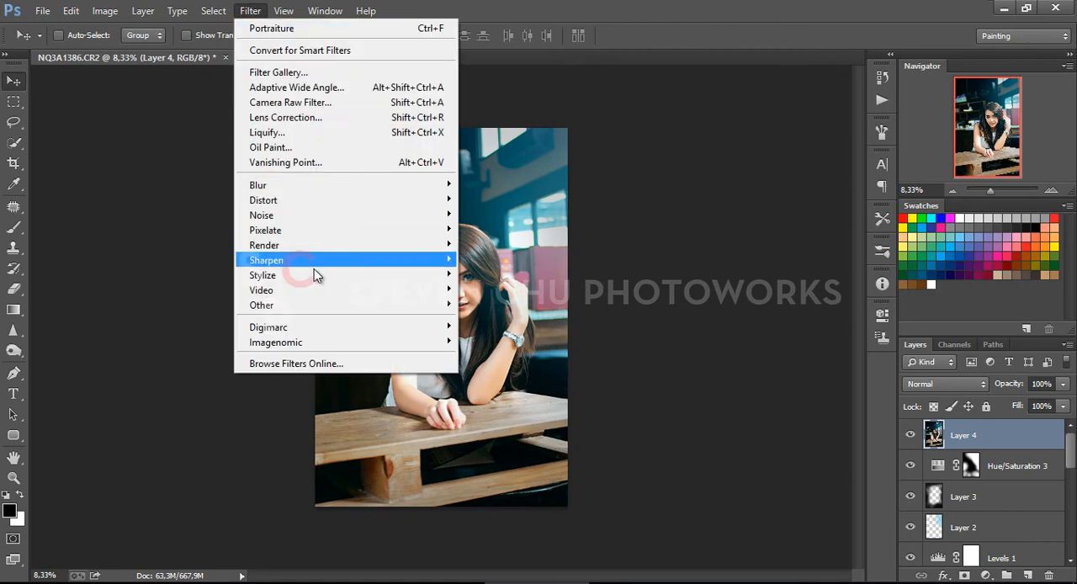
pyautogui.moveTo(320, 255)
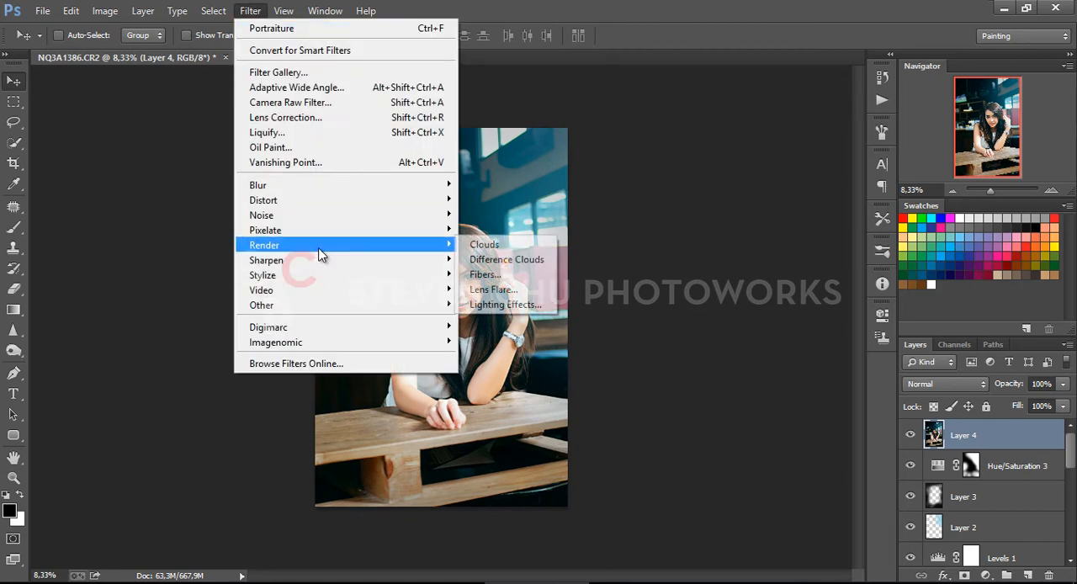
pyautogui.click(495, 306)
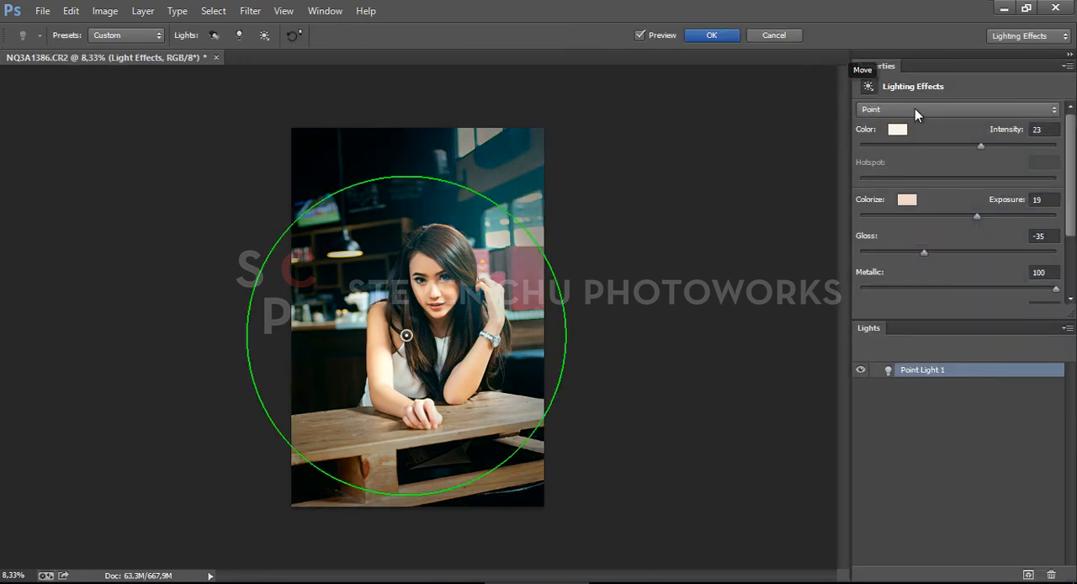
# Keep the light type as Point, enlarge the light and center it on the reddish cabinet beside the woman's raised hand
pyautogui.click(905, 115)
pyautogui.click(904, 126)
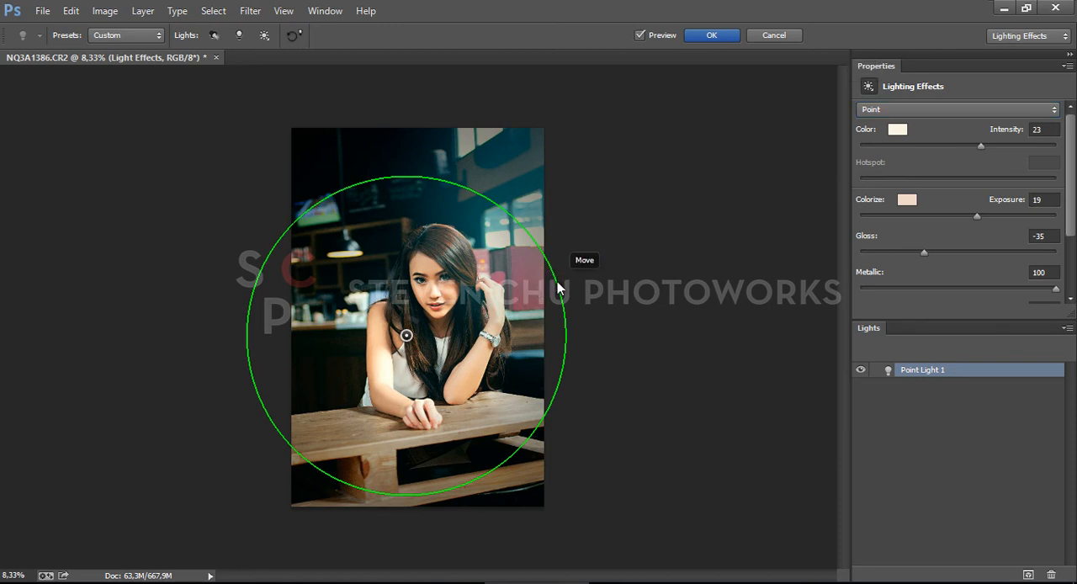
pyautogui.moveTo(556, 284); pyautogui.dragTo(669, 221)
# Change the point light's color to a very pale cyan with hue 179
pyautogui.click(897, 130)
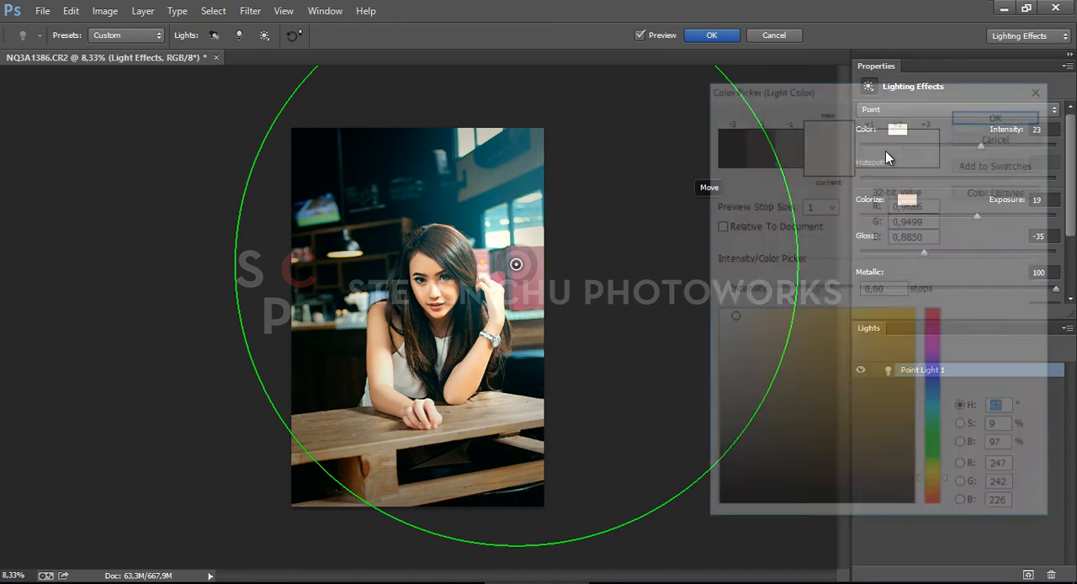
pyautogui.click(935, 410)
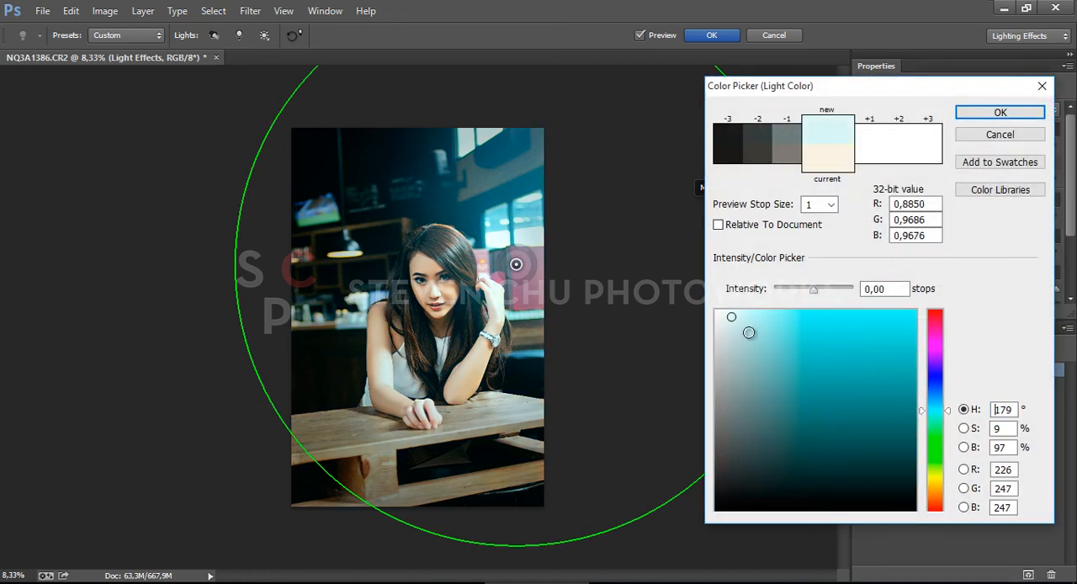
pyautogui.click(742, 323)
pyautogui.moveTo(741, 322); pyautogui.dragTo(726, 308)
pyautogui.click(1001, 112)
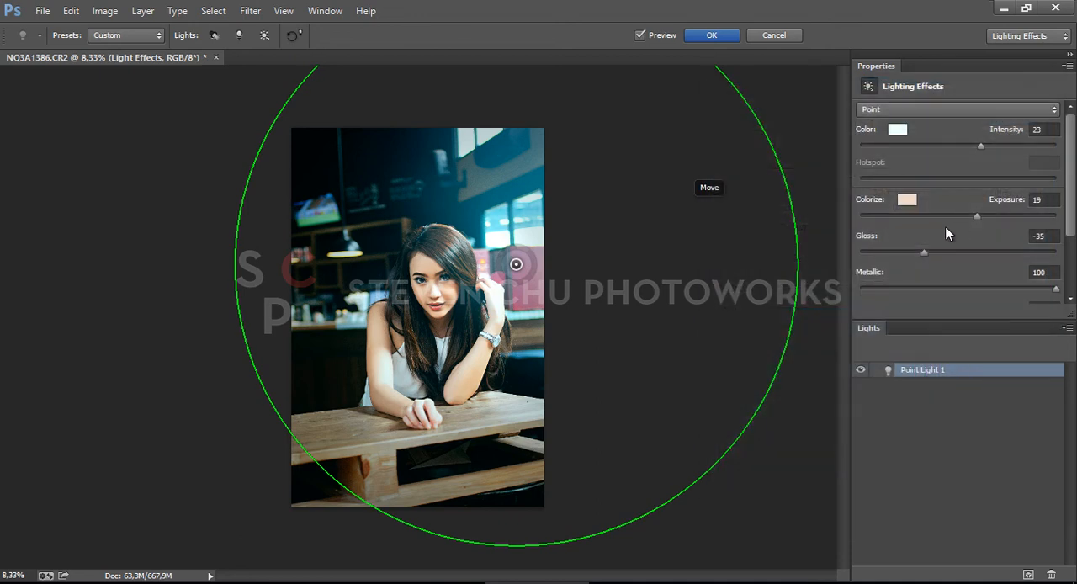
# Set the Lighting Effects ambient color to a warm brown with hue 30, saturation 42% and brightness 68%
pyautogui.click(909, 207)
pyautogui.moveTo(801, 378)
pyautogui.mouseDown()
pyautogui.moveTo(784, 356)
pyautogui.moveTo(801, 375)
pyautogui.mouseUp()
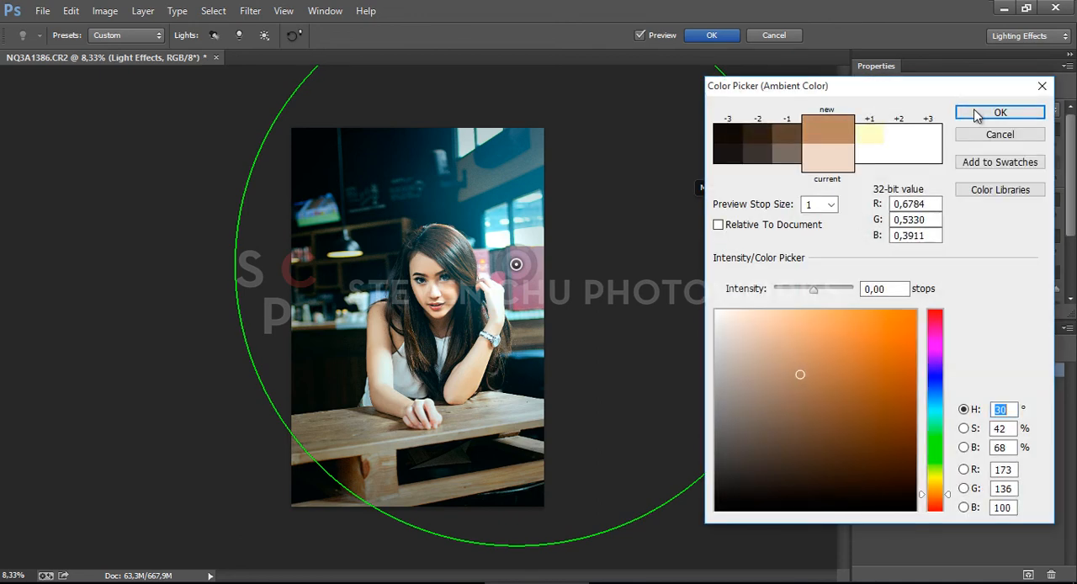
pyautogui.click(1001, 112)
# Set the point light's intensity to 24, exposure to 19, gloss to -100 and metallic to 13
pyautogui.moveTo(981, 147); pyautogui.dragTo(982, 147)
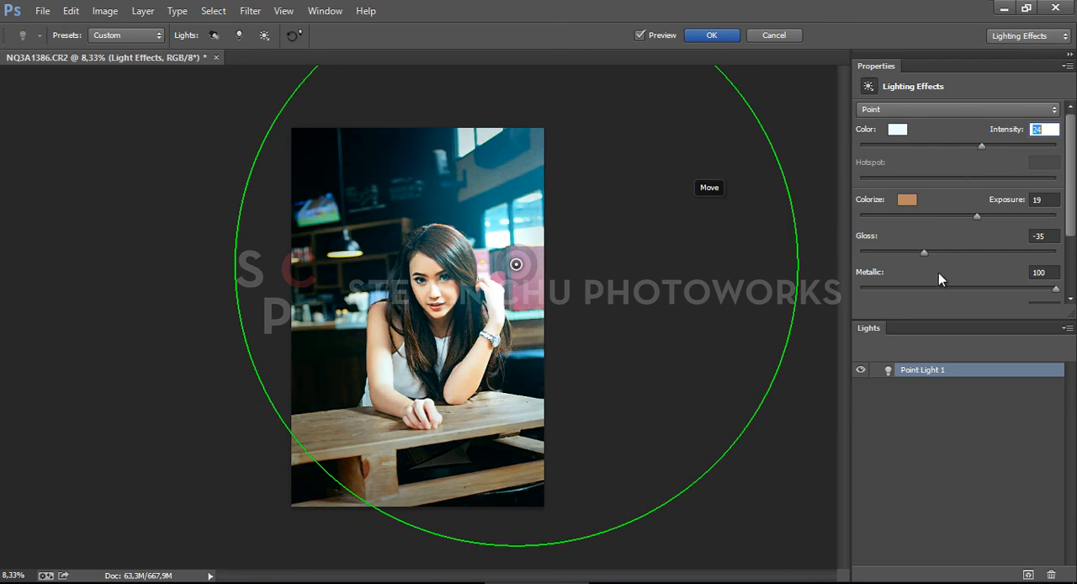
pyautogui.moveTo(924, 253); pyautogui.dragTo(853, 268)
pyautogui.moveTo(923, 284); pyautogui.dragTo(941, 292)
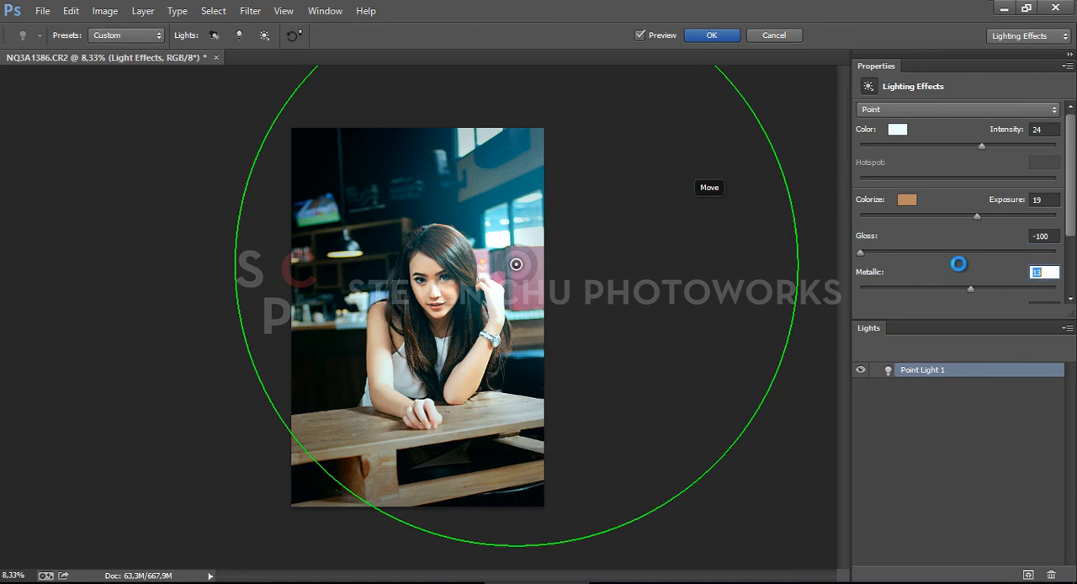
pyautogui.moveTo(986, 215)
pyautogui.mouseDown()
pyautogui.moveTo(962, 213)
pyautogui.moveTo(977, 211)
pyautogui.mouseUp()
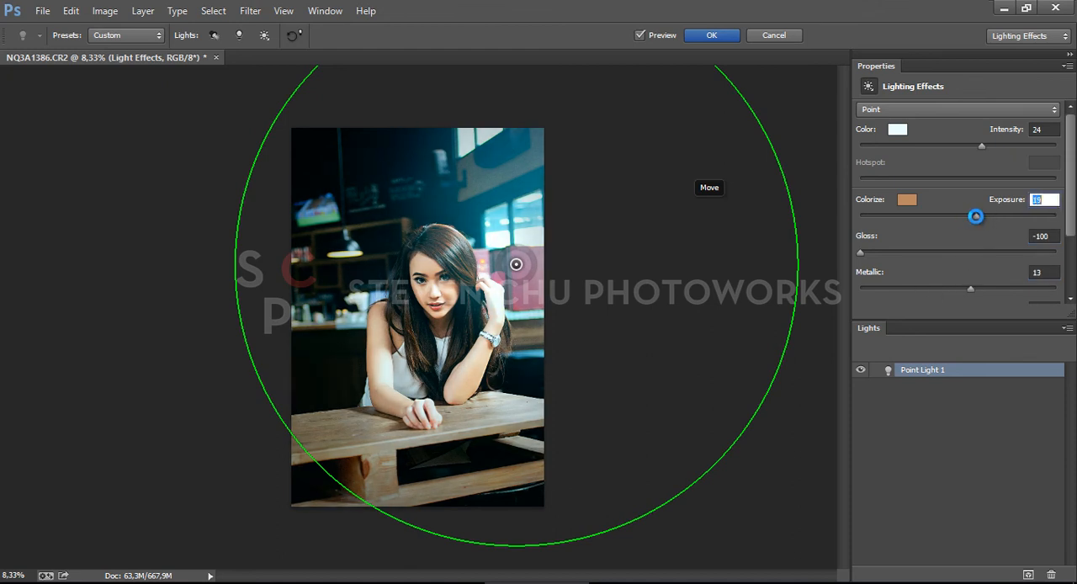
pyautogui.moveTo(985, 147); pyautogui.dragTo(978, 148)
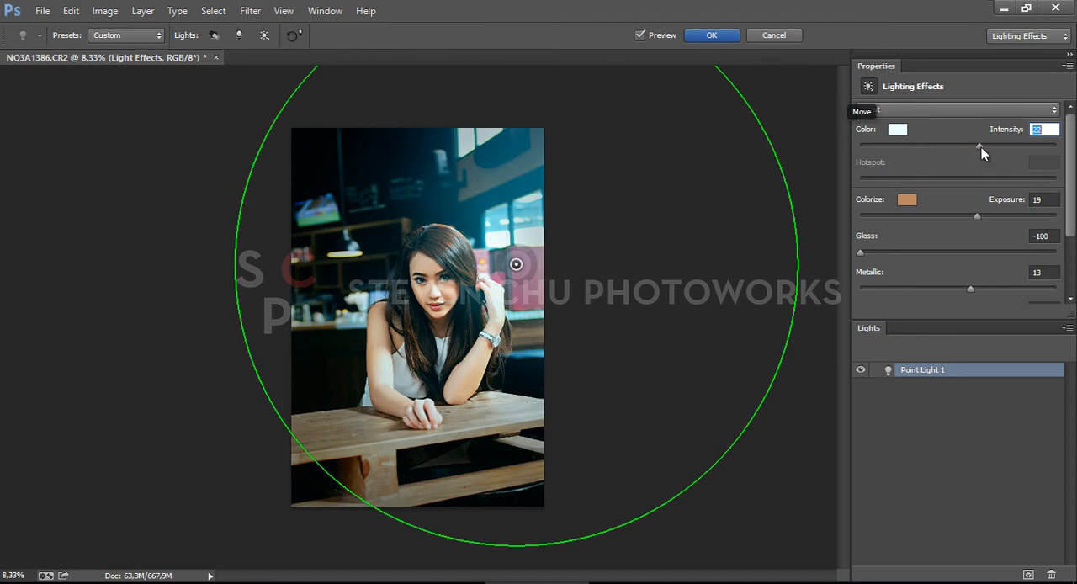
# Apply the Lighting Effects filter, compare the image with and without the filtered layer, and reduce that layer's opacity to 68%
pyautogui.click(711, 34)
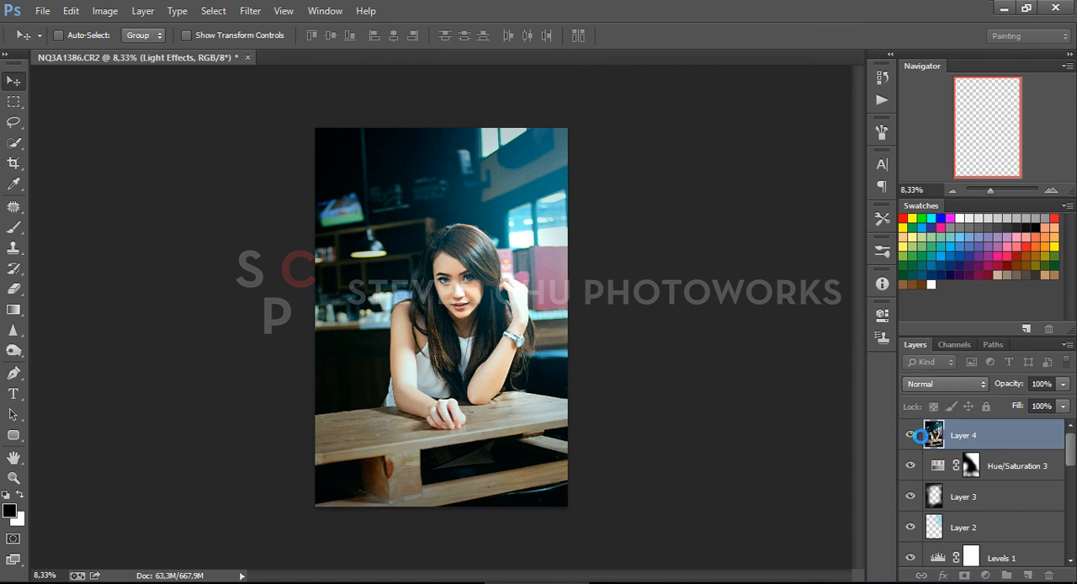
pyautogui.click(911, 437)
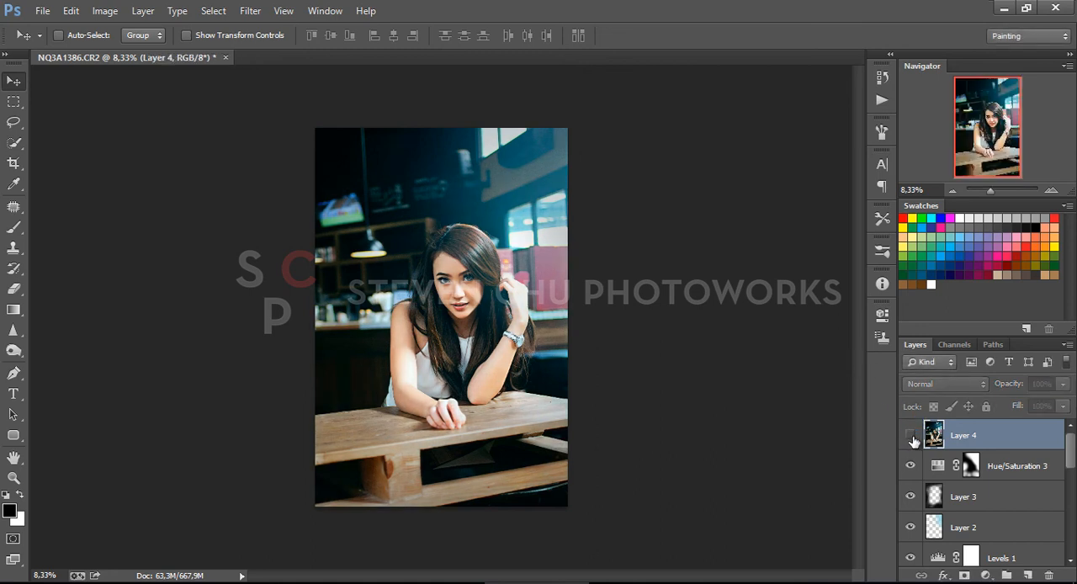
pyautogui.click(910, 437)
pyautogui.moveTo(1062, 386); pyautogui.dragTo(1034, 406)
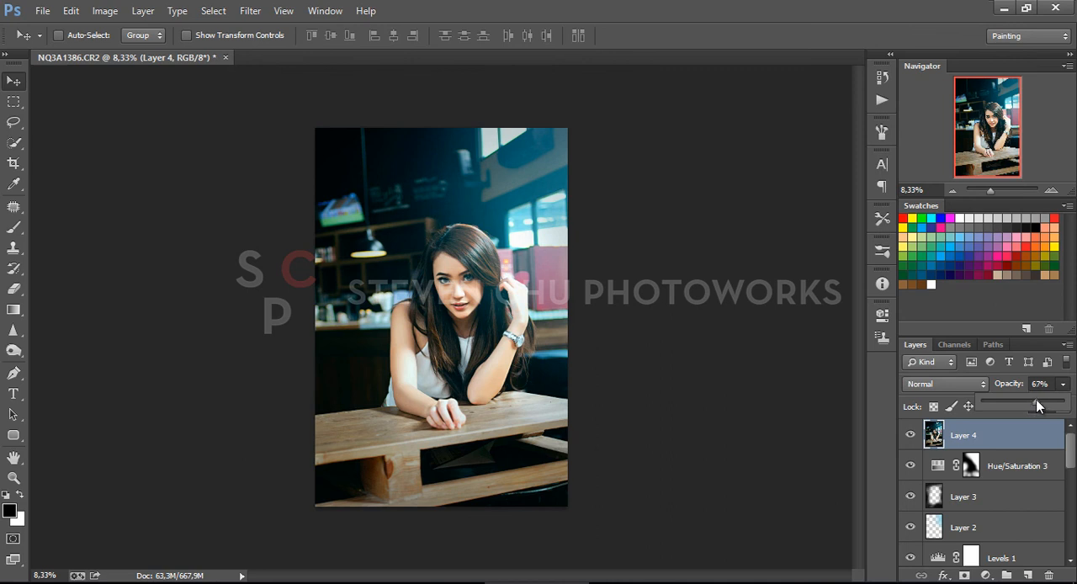
pyautogui.click(665, 378)
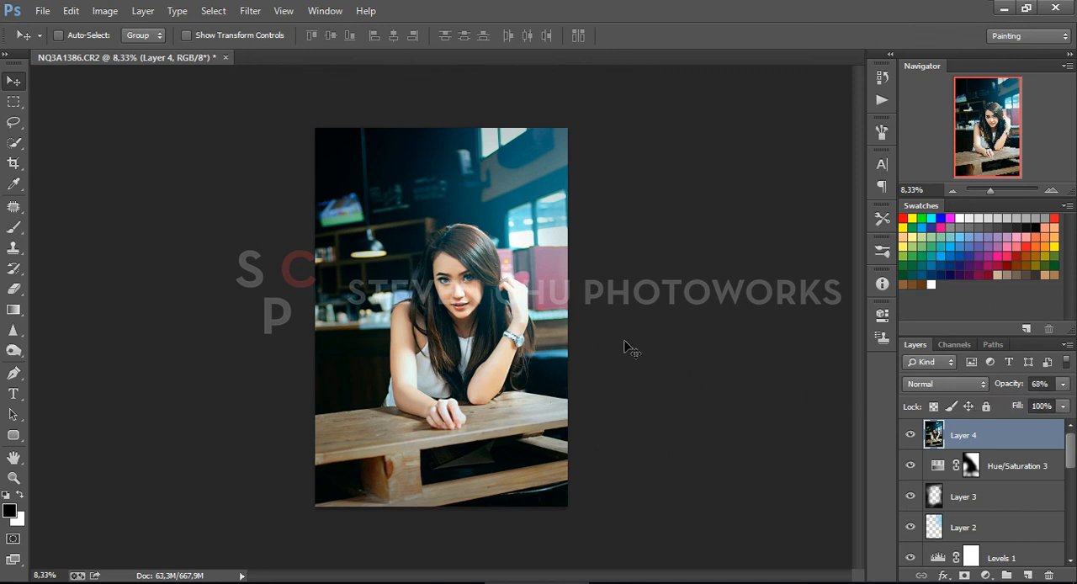
# Stamp all visible layers into a new top layer and apply a High Pass filter with a small radius to it
pyautogui.hotkey('ctrl', '+')
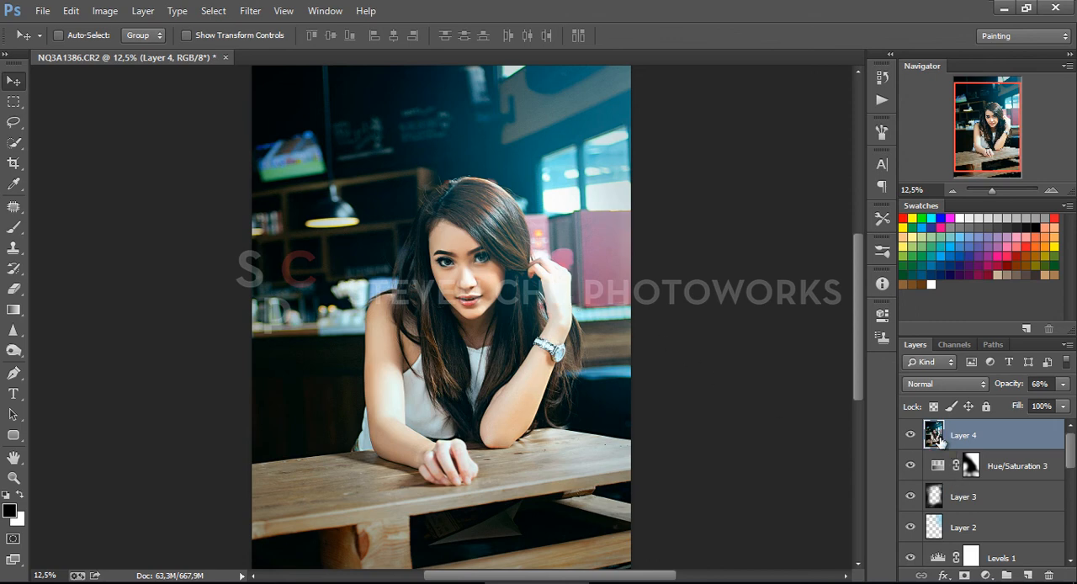
pyautogui.hotkey('ctrl', 'shift', 'alt', 'e')
pyautogui.click(250, 10)
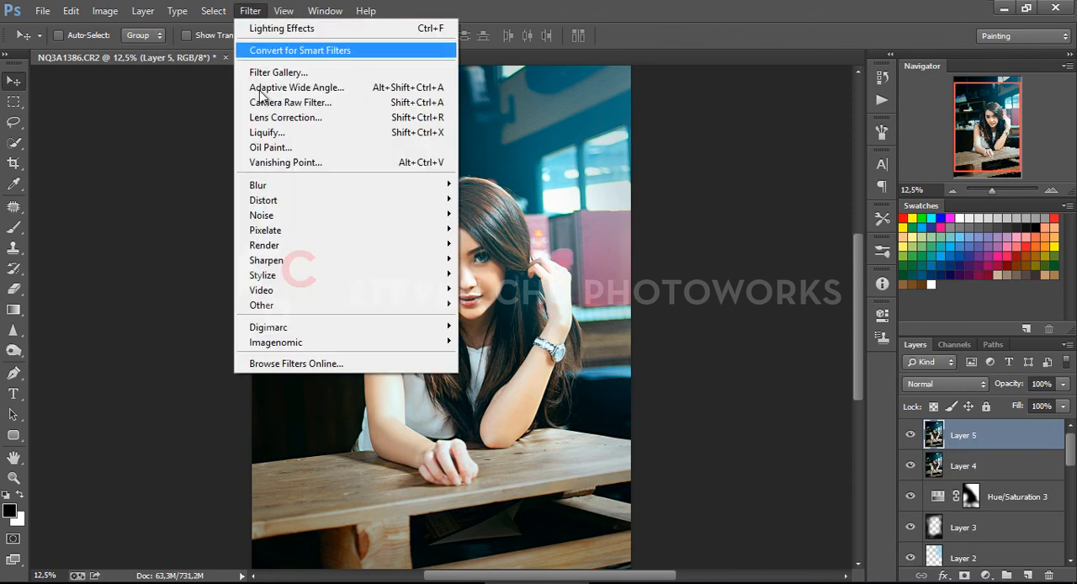
pyautogui.moveTo(389, 314)
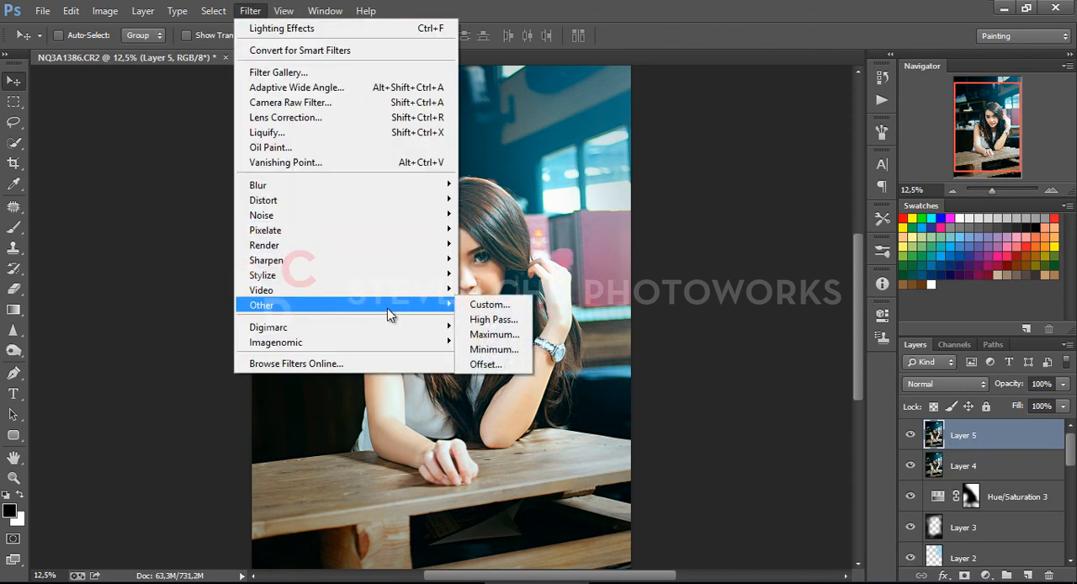
pyautogui.click(494, 320)
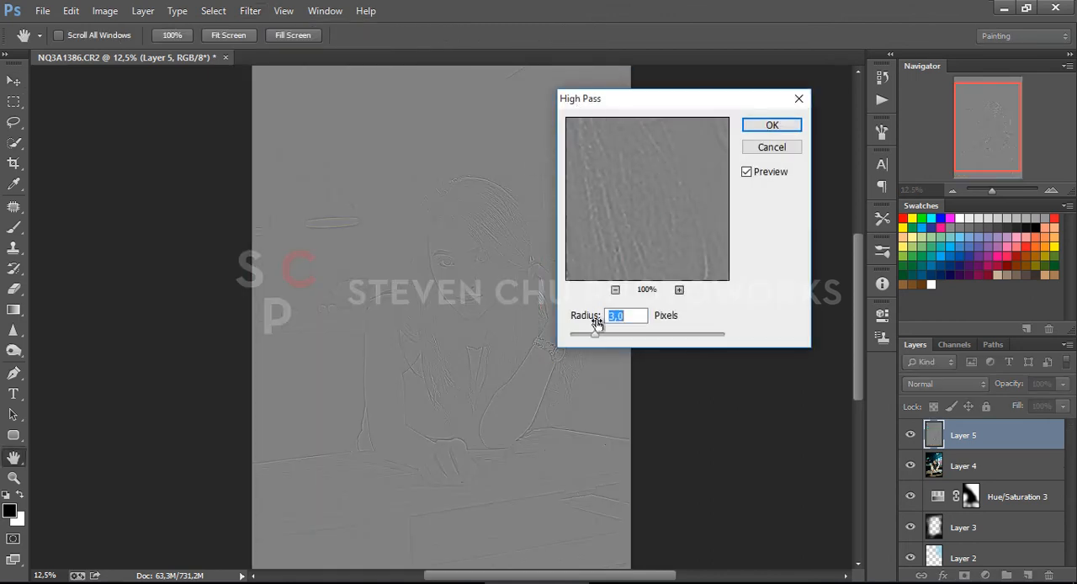
pyautogui.moveTo(591, 337); pyautogui.dragTo(594, 333)
pyautogui.click(765, 126)
pyautogui.press('v')
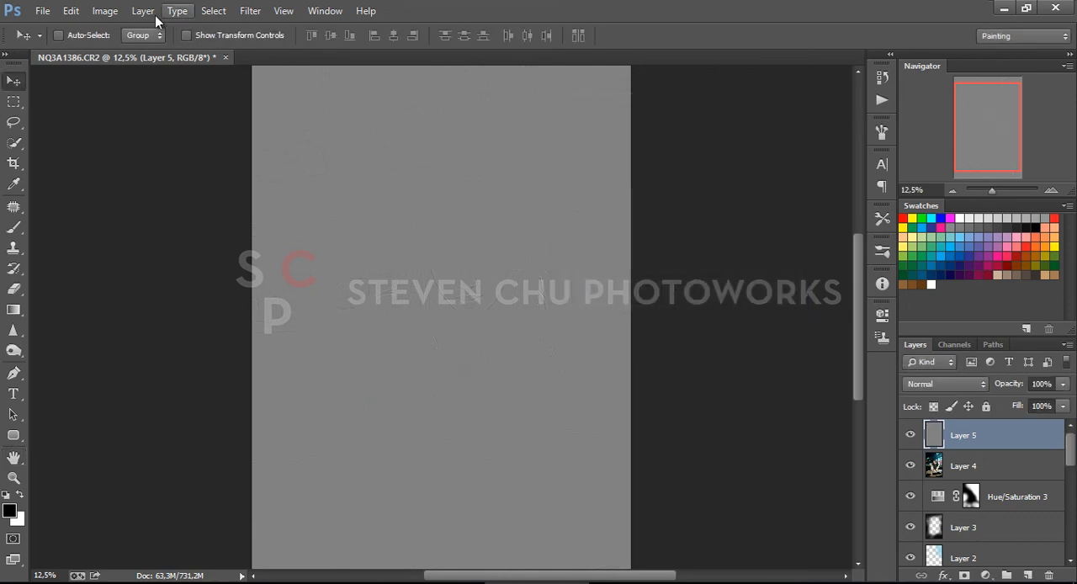
# Desaturate the High Pass layer with a Hue/Saturation adjustment at saturation -100
pyautogui.click(71, 10)
pyautogui.click(104, 12)
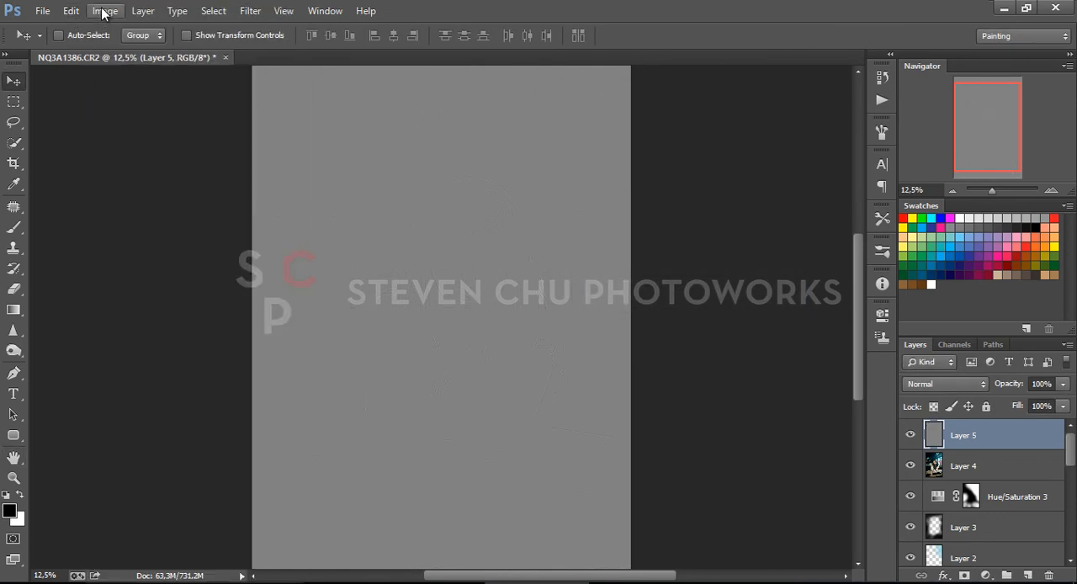
pyautogui.click(105, 11)
pyautogui.moveTo(127, 52)
pyautogui.click(354, 133)
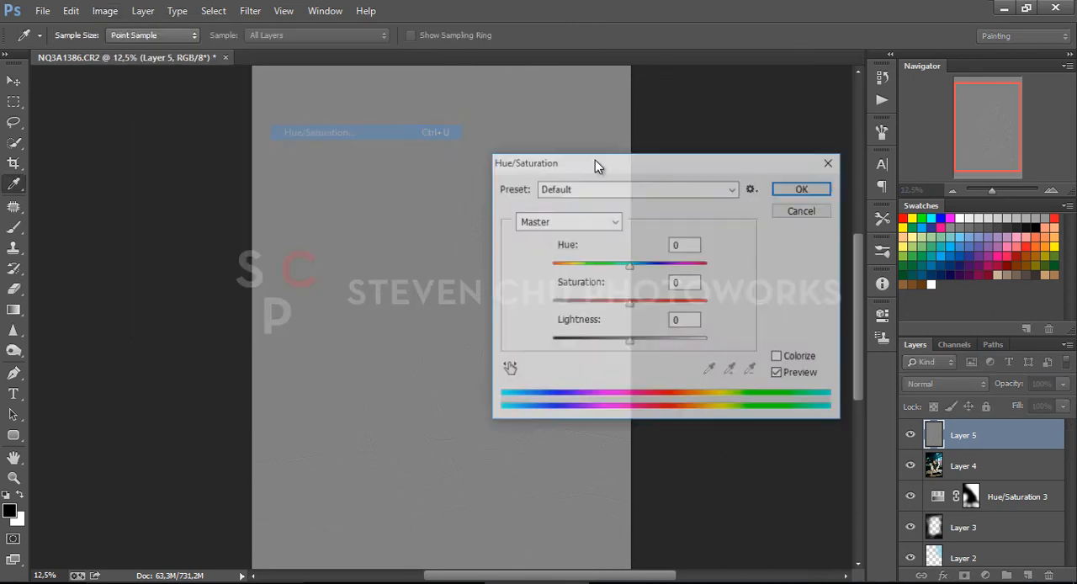
pyautogui.moveTo(630, 304); pyautogui.dragTo(552, 304)
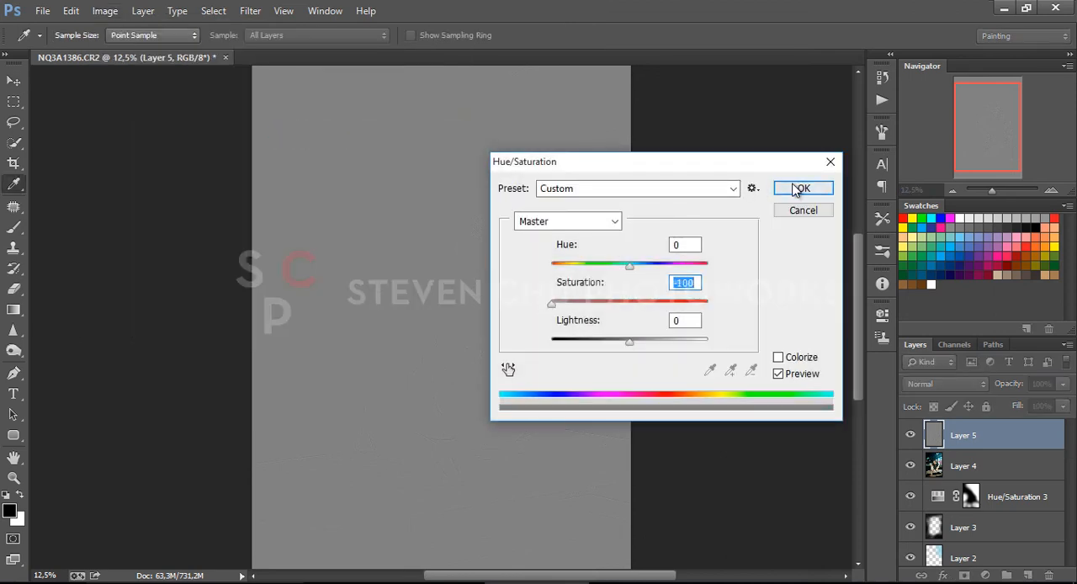
pyautogui.click(800, 189)
# Apply Reduce Noise to the gray High Pass layer with Reduce Color Noise set to 81%
pyautogui.click(250, 10)
pyautogui.moveTo(298, 186)
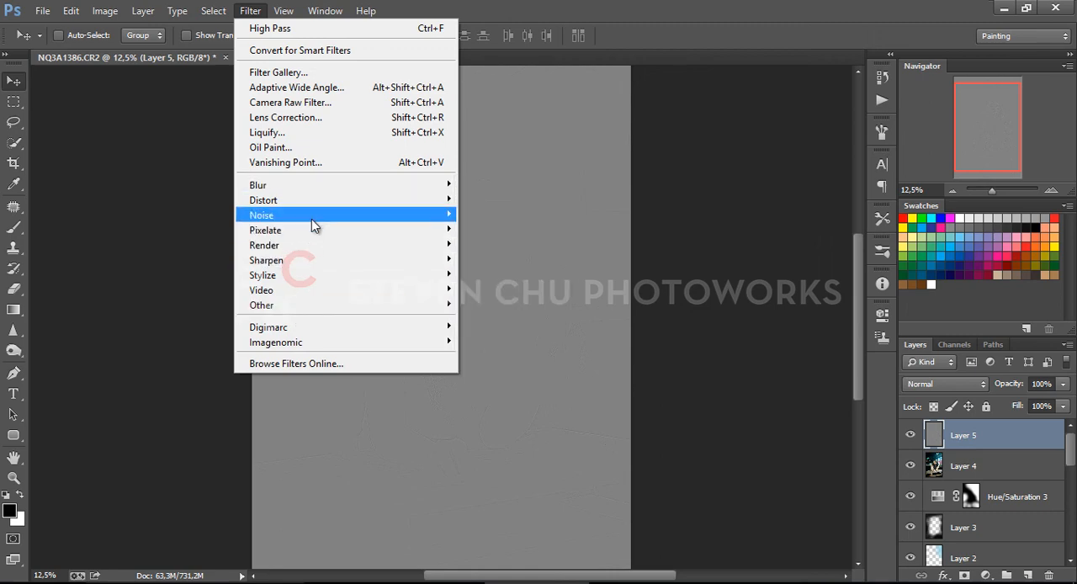
pyautogui.moveTo(312, 219)
pyautogui.click(501, 275)
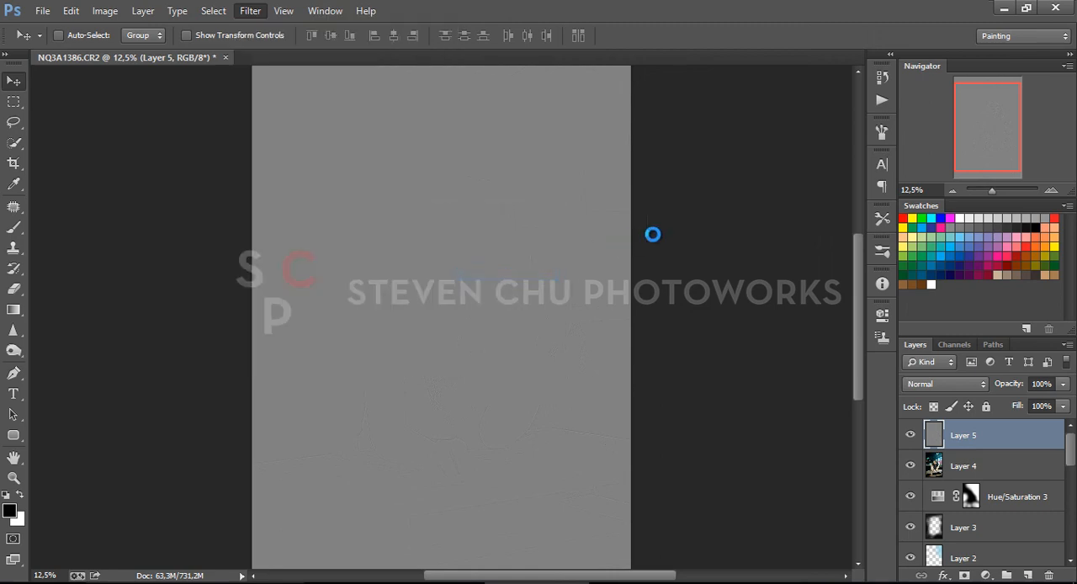
pyautogui.moveTo(821, 305); pyautogui.dragTo(788, 306)
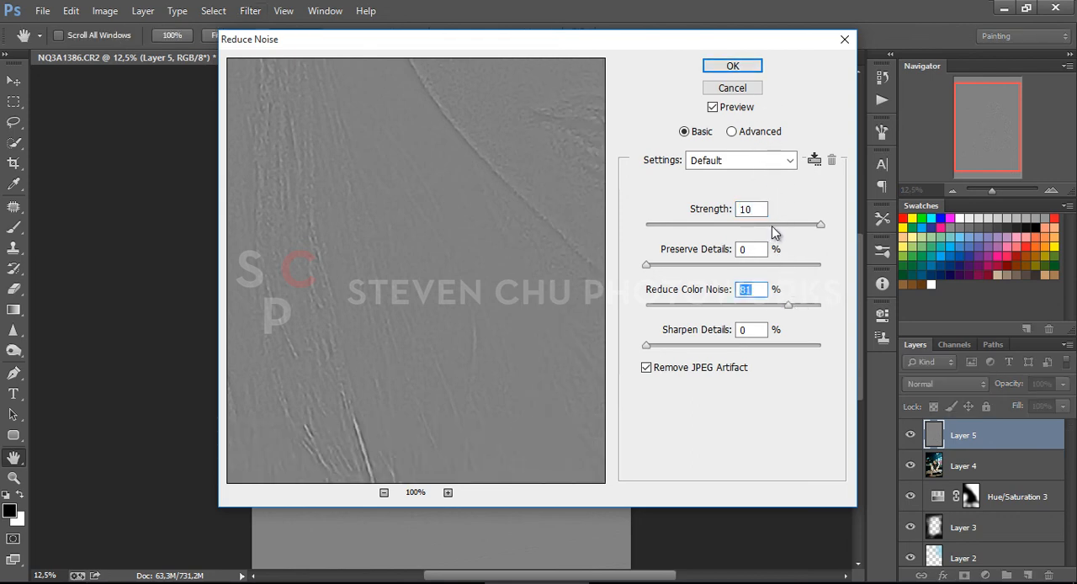
pyautogui.click(734, 66)
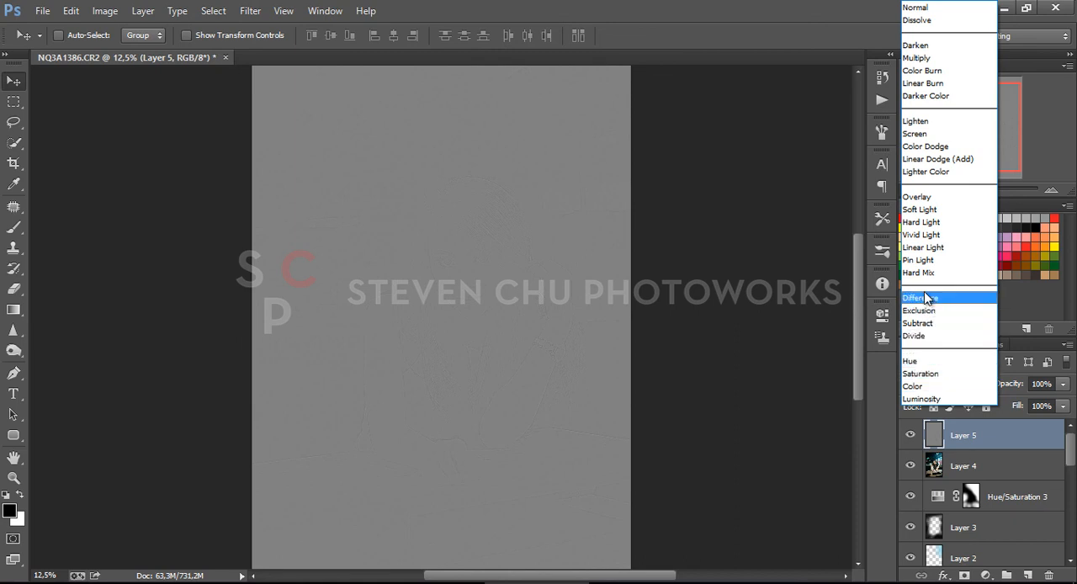
# Set the High Pass layer's blend mode to Linear Light and its opacity to 69%
pyautogui.click(930, 247)
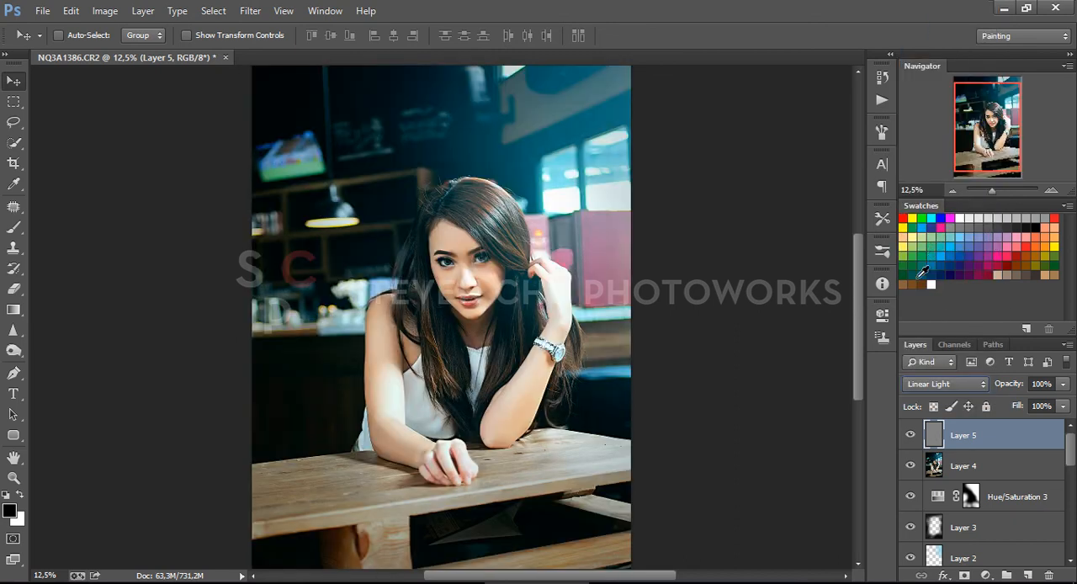
pyautogui.click(1063, 384)
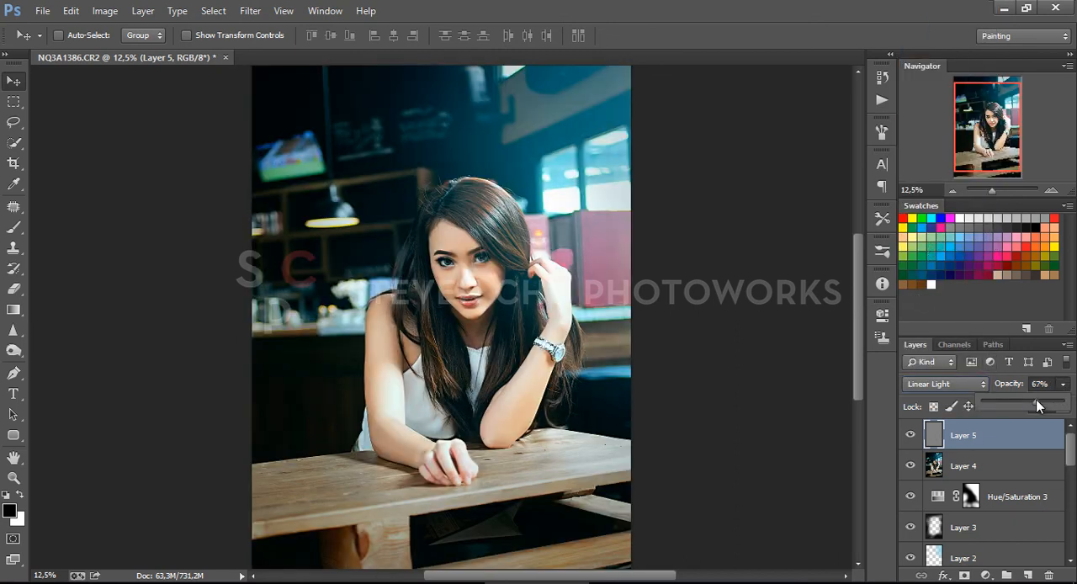
pyautogui.click(812, 390)
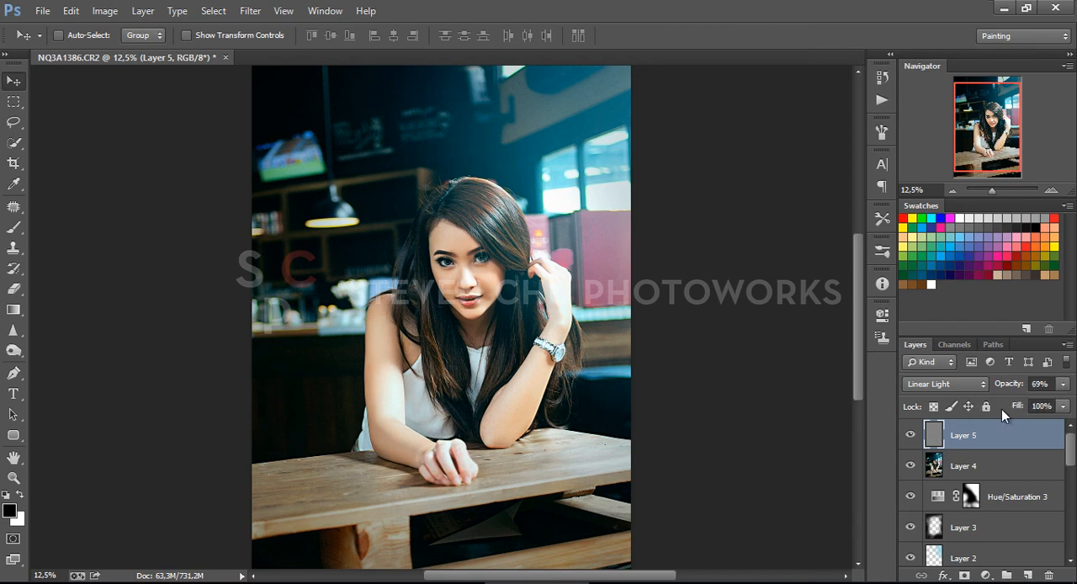
# Compare the finished grade with the original photo by showing only the Background copy layer and restoring all layers
pyautogui.moveTo(1068, 450); pyautogui.dragTo(1068, 540)
pyautogui.click(909, 522)
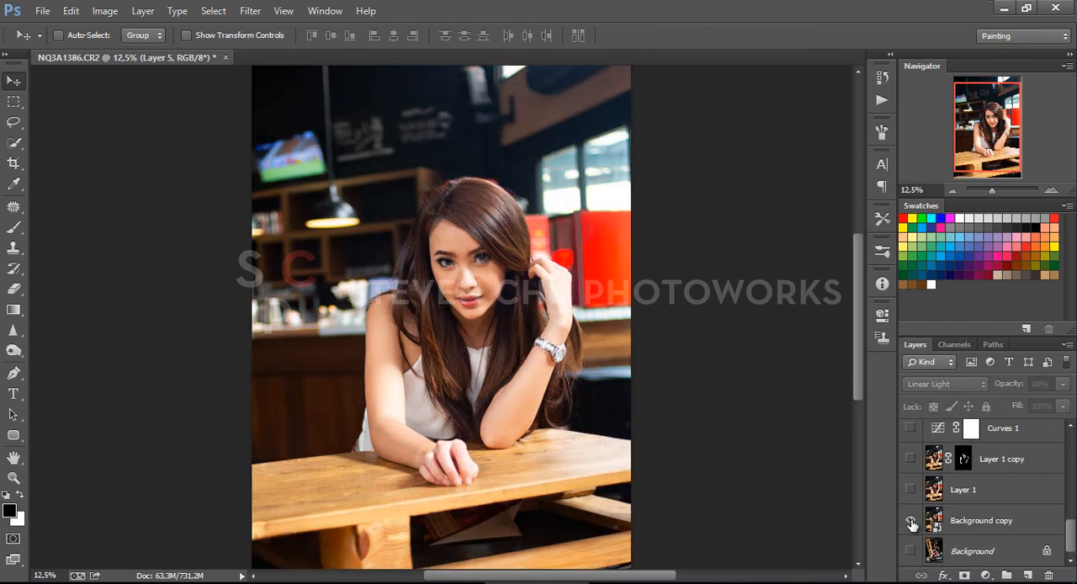
pyautogui.click(911, 523)
pyautogui.click(911, 523)
pyautogui.click(910, 523)
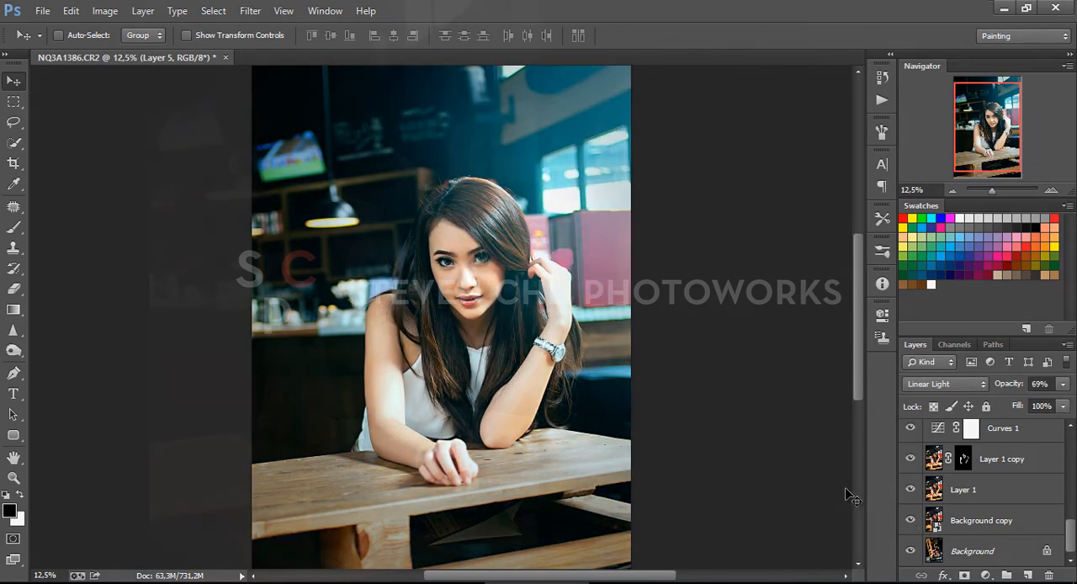